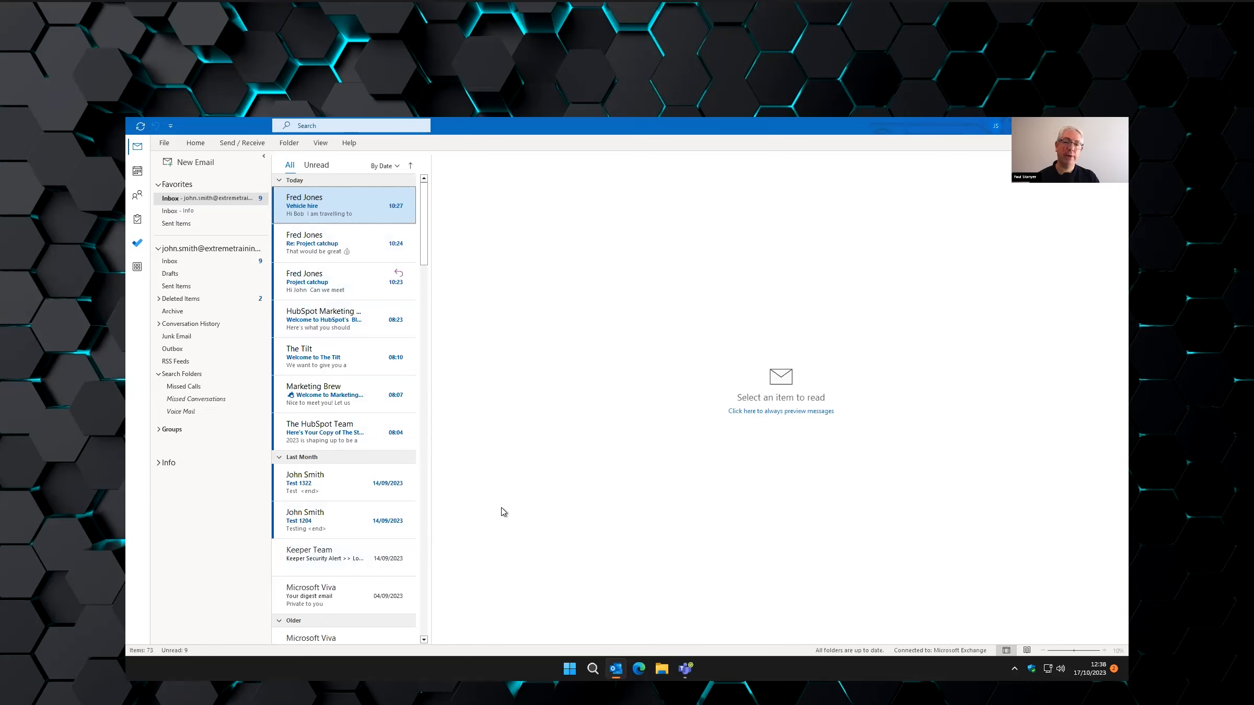
Display the View commands and switch the simplified ribbon to the full classic layout.
{"action": "left_click", "coordinate": [321, 144]}
{"action": "left_click", "coordinate": [321, 144]}
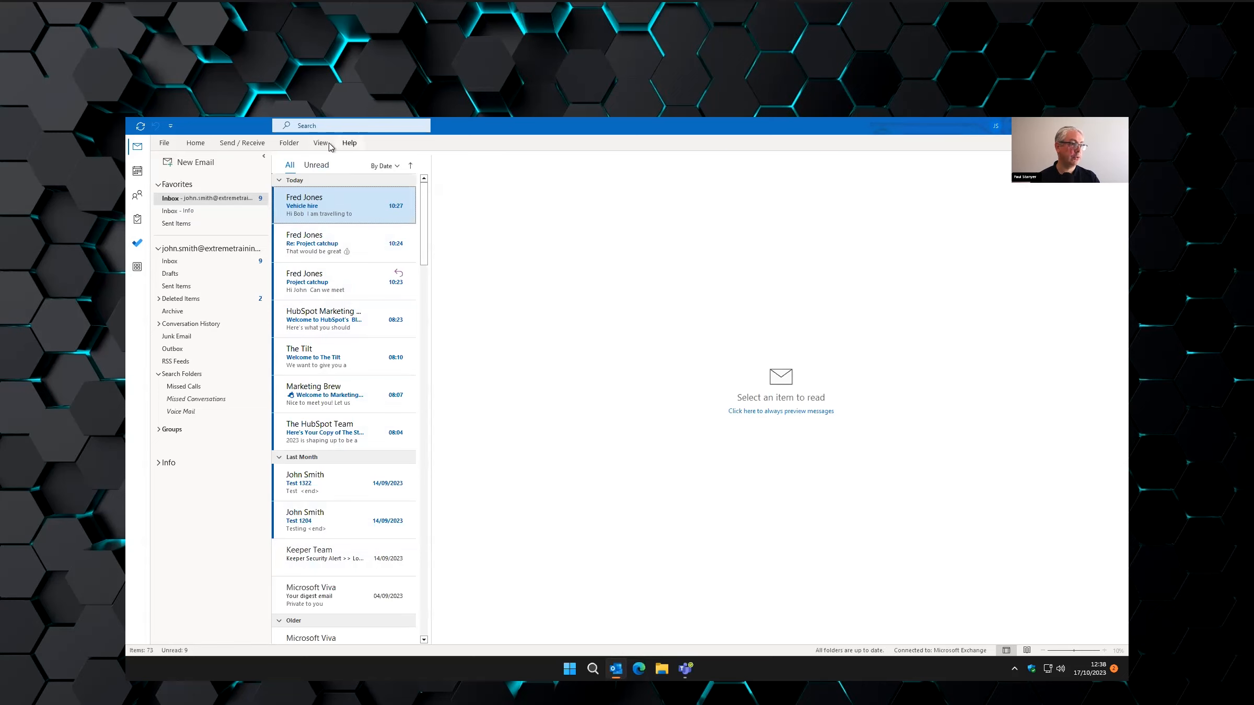
{"action": "left_click", "coordinate": [321, 144]}
{"action": "left_click", "coordinate": [1122, 197]}
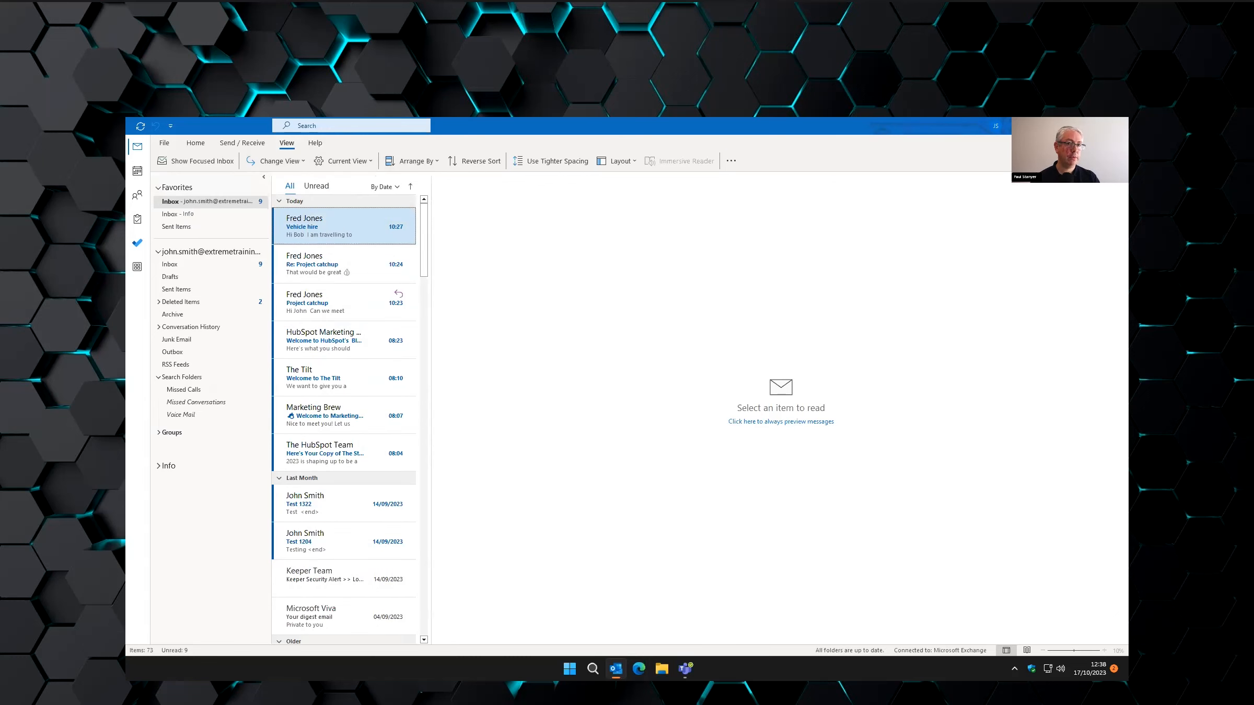
{"action": "left_click", "coordinate": [1121, 167]}
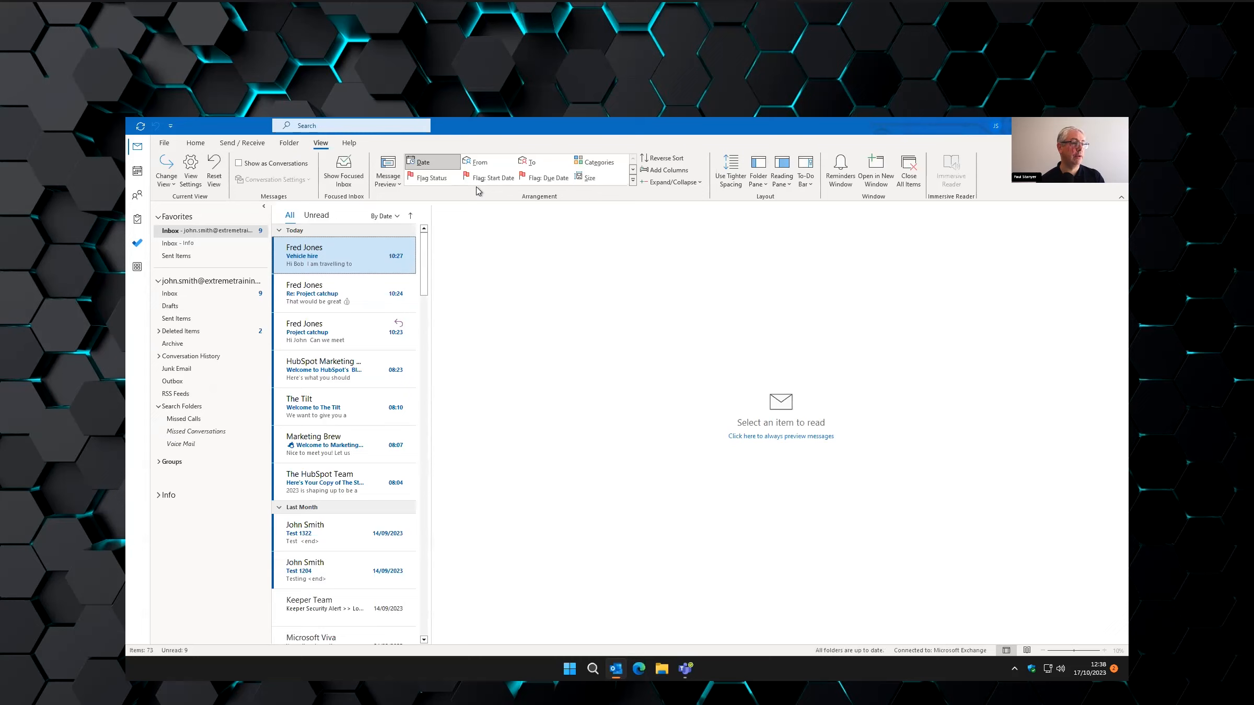
Turn on Focused Inbox, checking the Other messages and returning to the Focused list.
{"action": "left_click", "coordinate": [341, 170]}
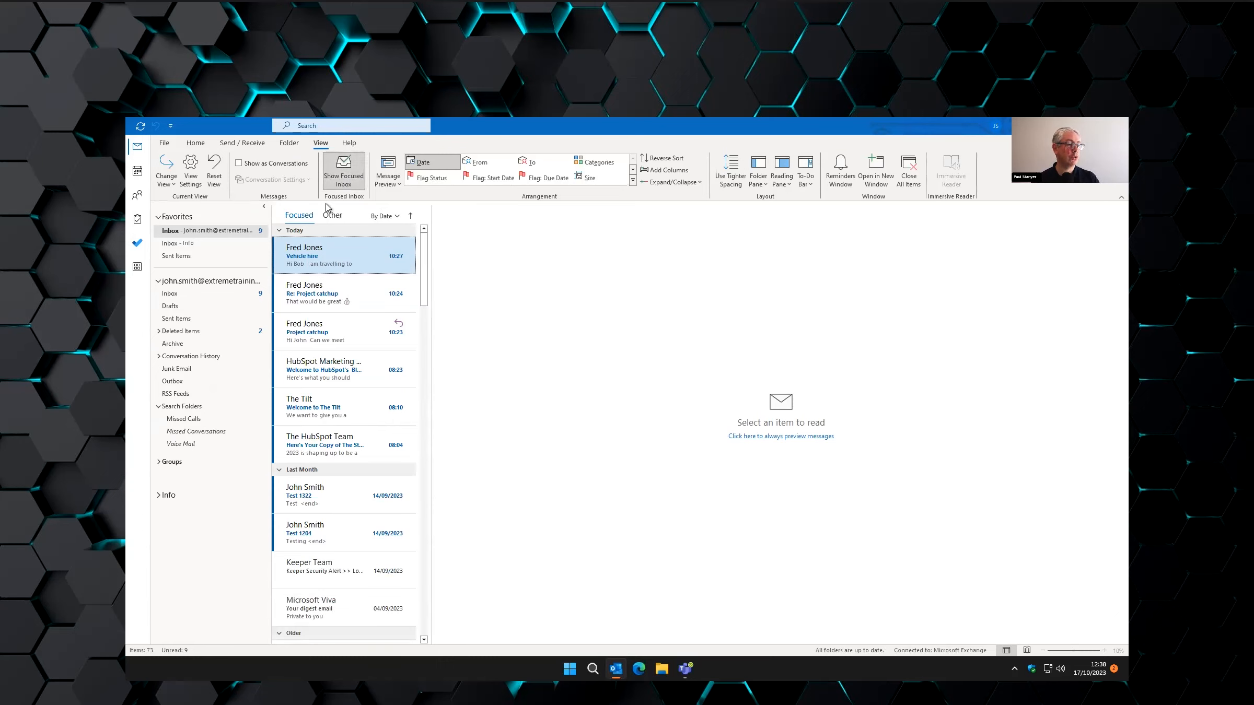
{"action": "left_click", "coordinate": [343, 175]}
{"action": "left_click", "coordinate": [343, 173]}
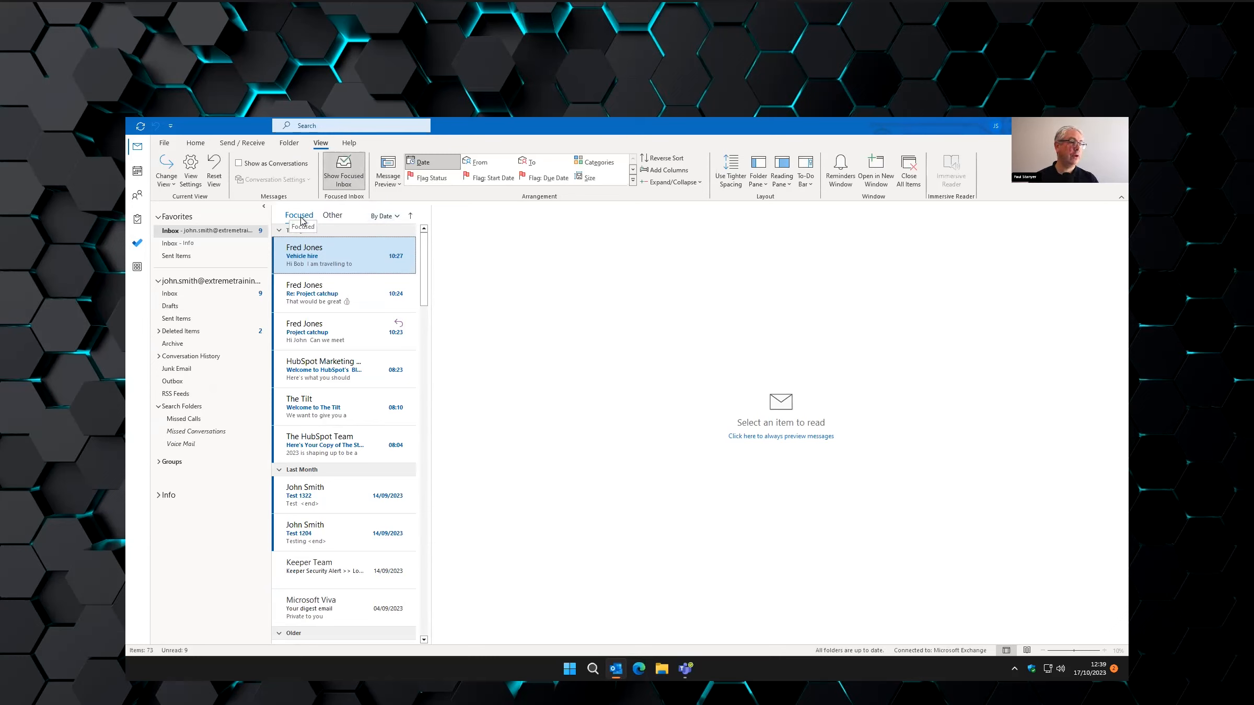
{"action": "left_click", "coordinate": [333, 216]}
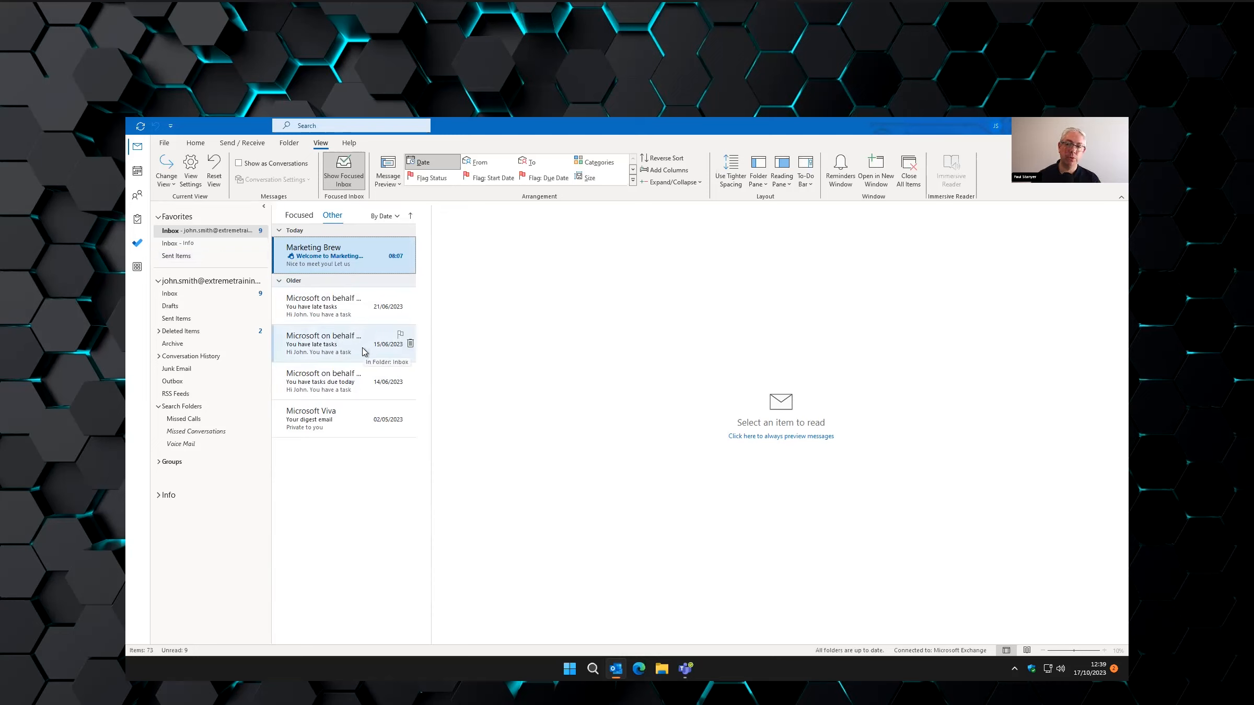
{"action": "left_click", "coordinate": [301, 216]}
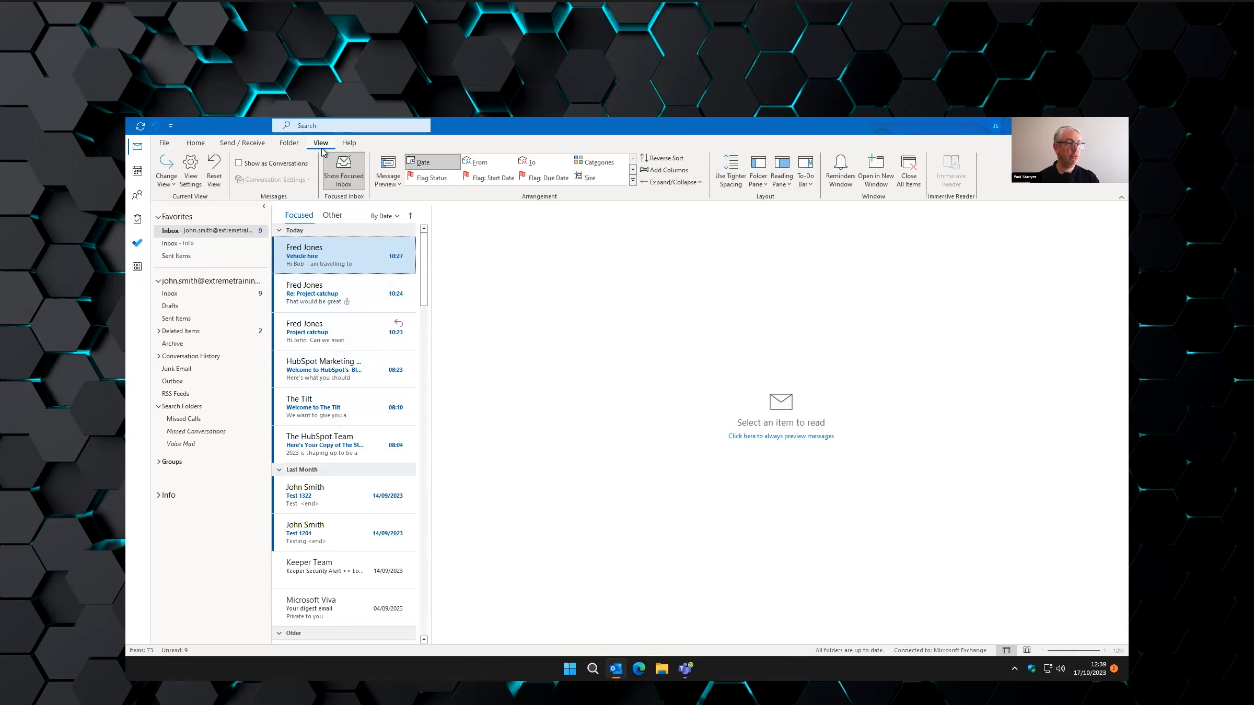
Show messages as conversations in this folder only and expand the Project catchup conversation.
{"action": "left_click", "coordinate": [239, 164]}
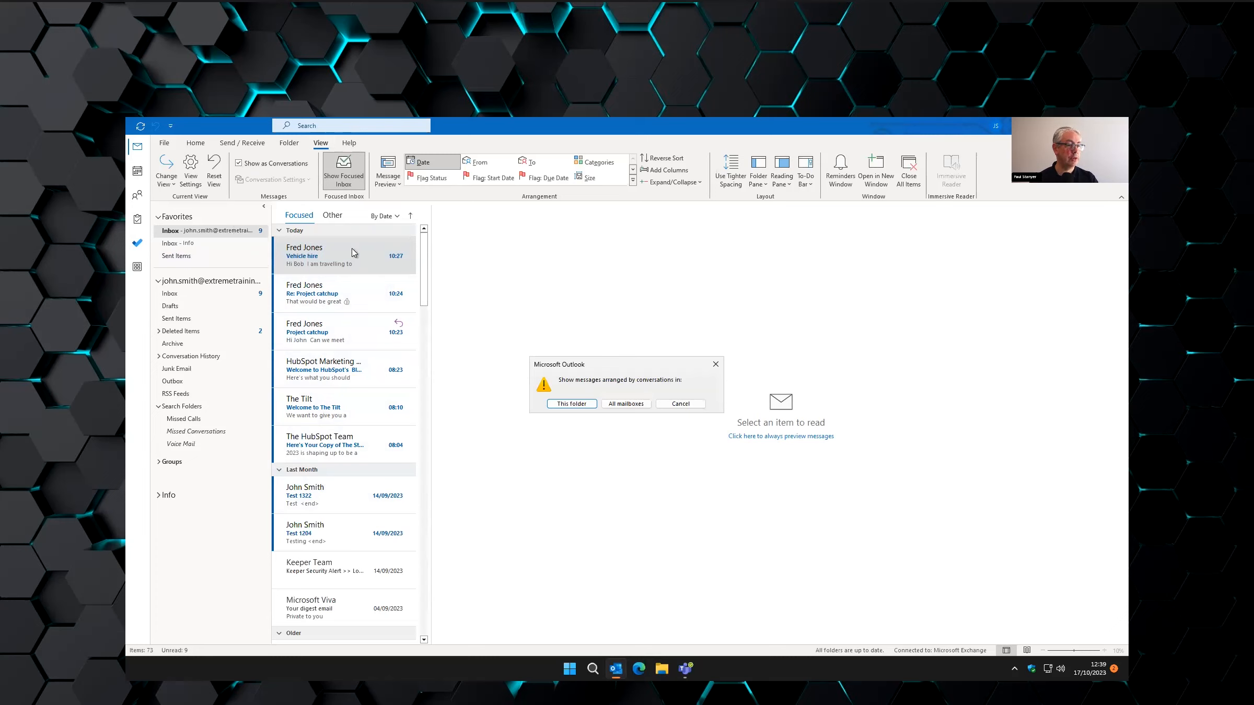
{"action": "left_click", "coordinate": [568, 405]}
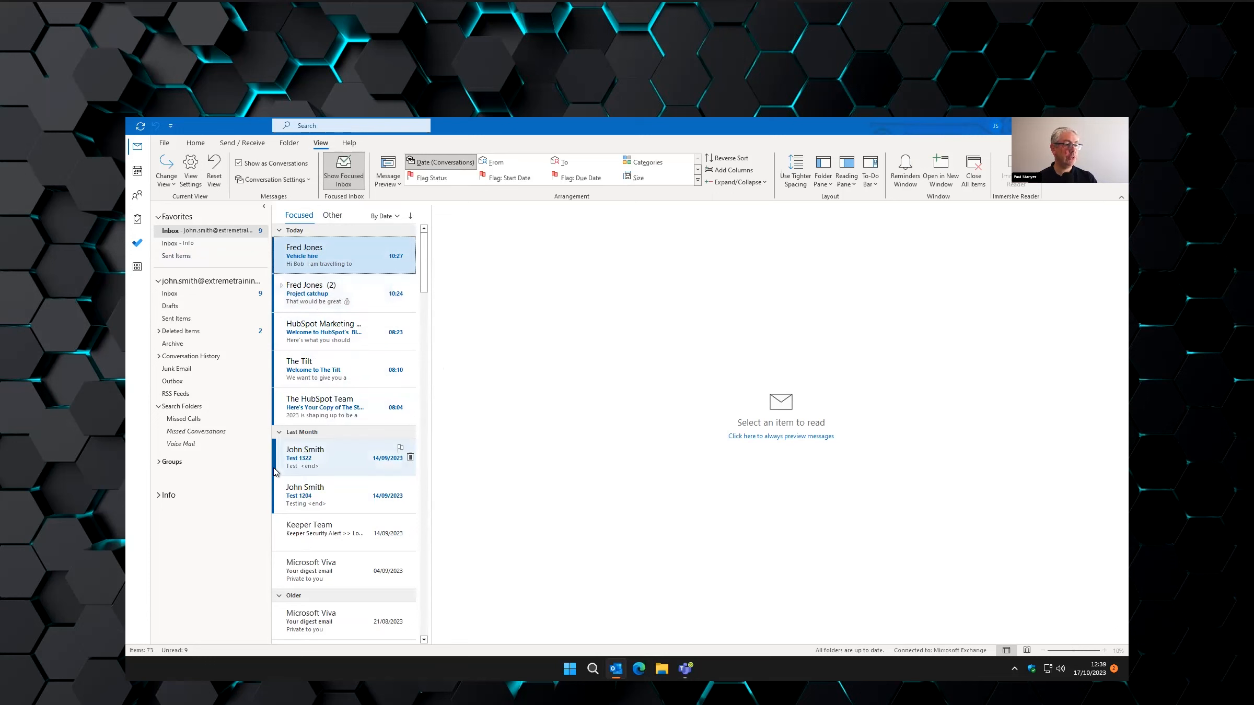
{"action": "left_click", "coordinate": [283, 288]}
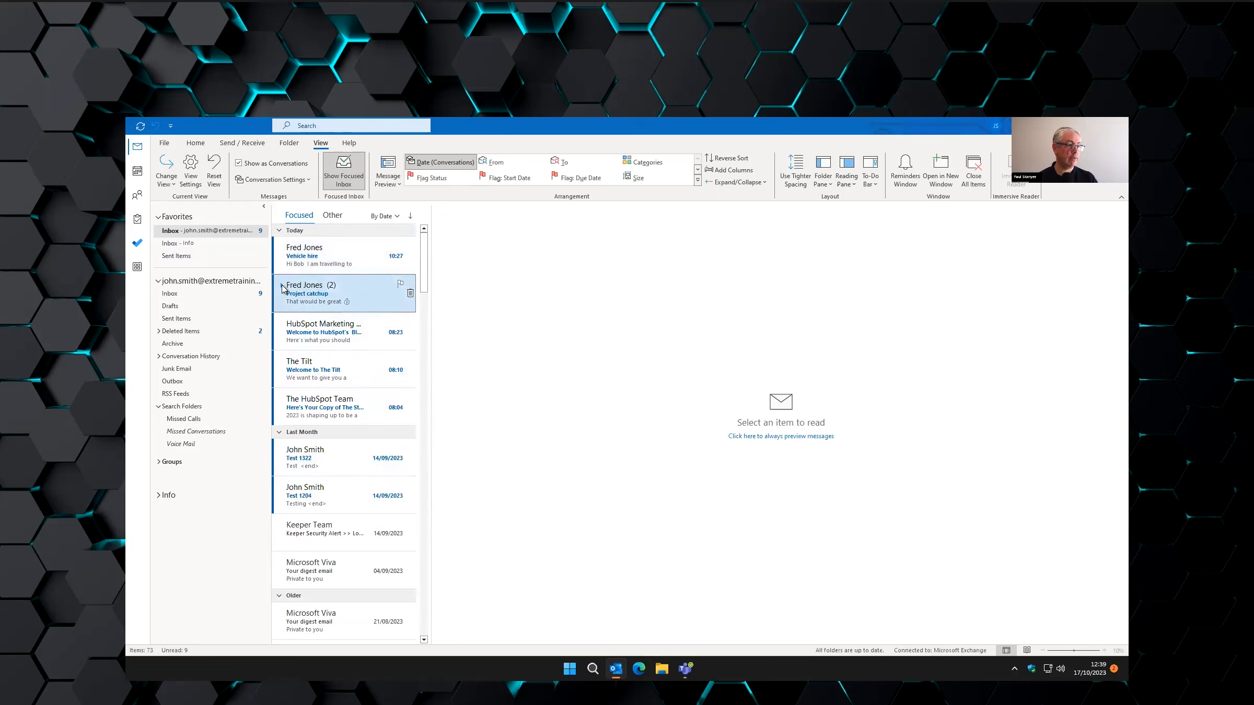
{"action": "left_click", "coordinate": [282, 289]}
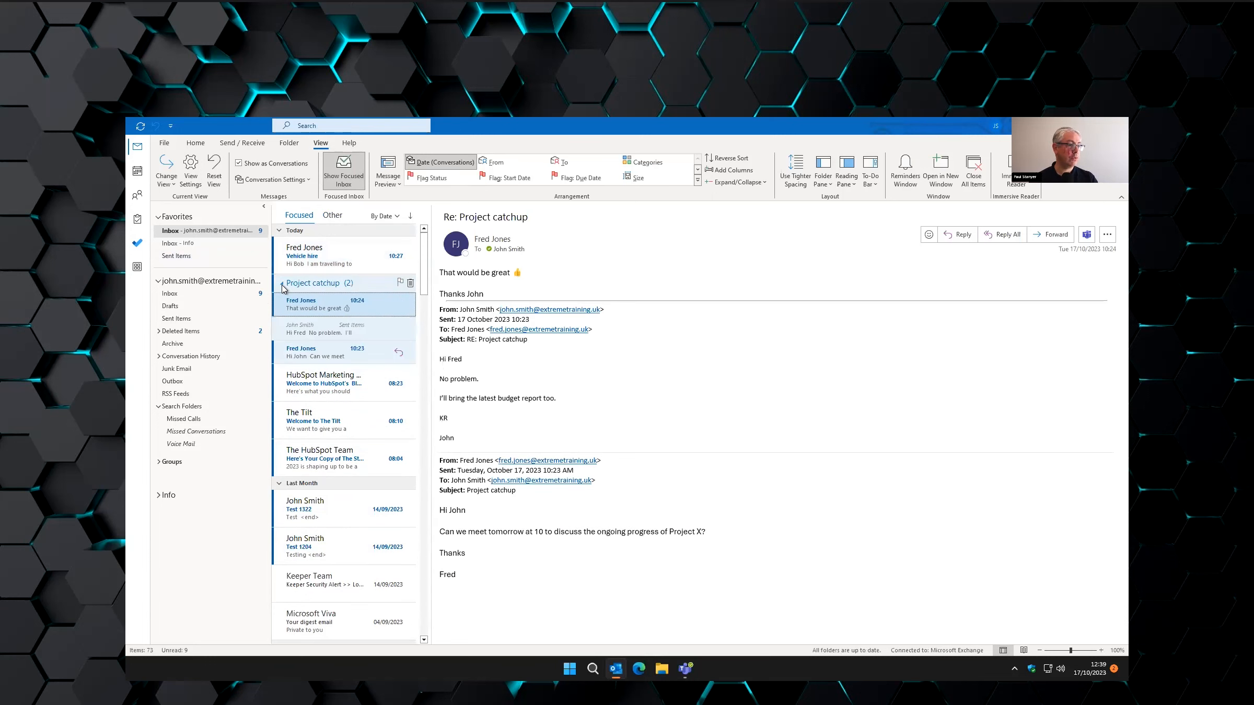
Read the individual messages in the Project catchup conversation, from the original request to the latest reply.
{"action": "left_click", "coordinate": [316, 352]}
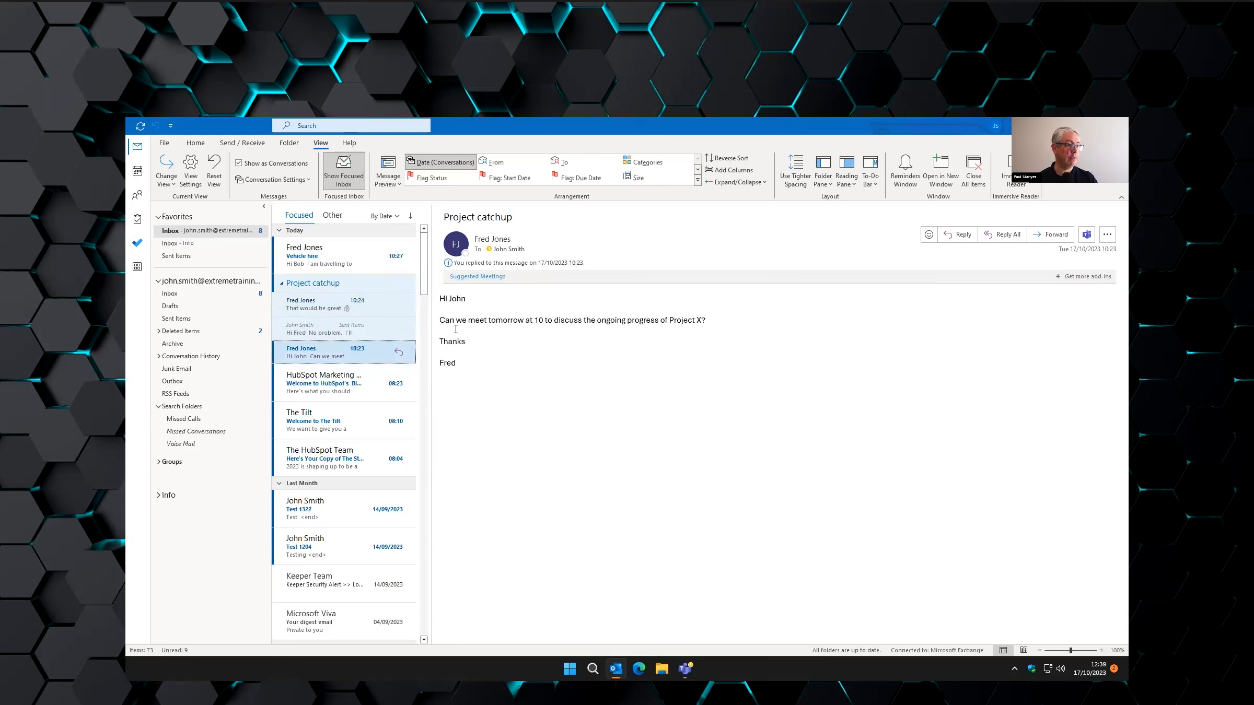
{"action": "left_click", "coordinate": [334, 329]}
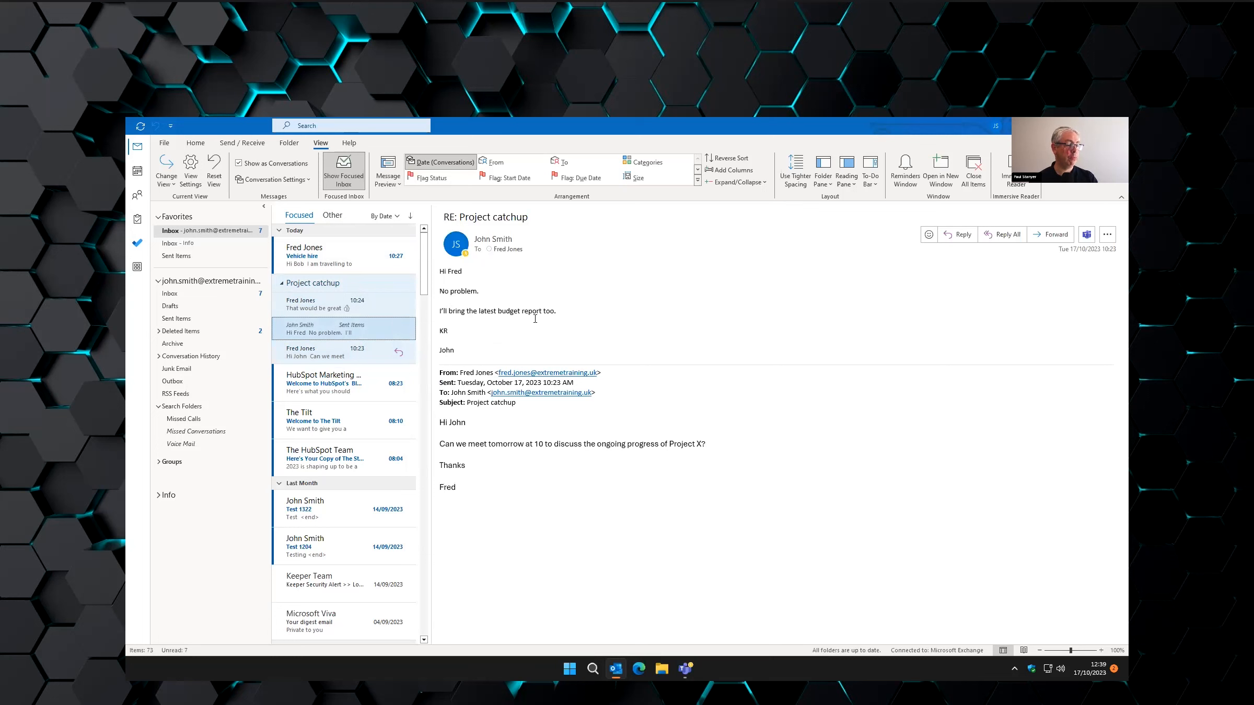
{"action": "left_click", "coordinate": [325, 307]}
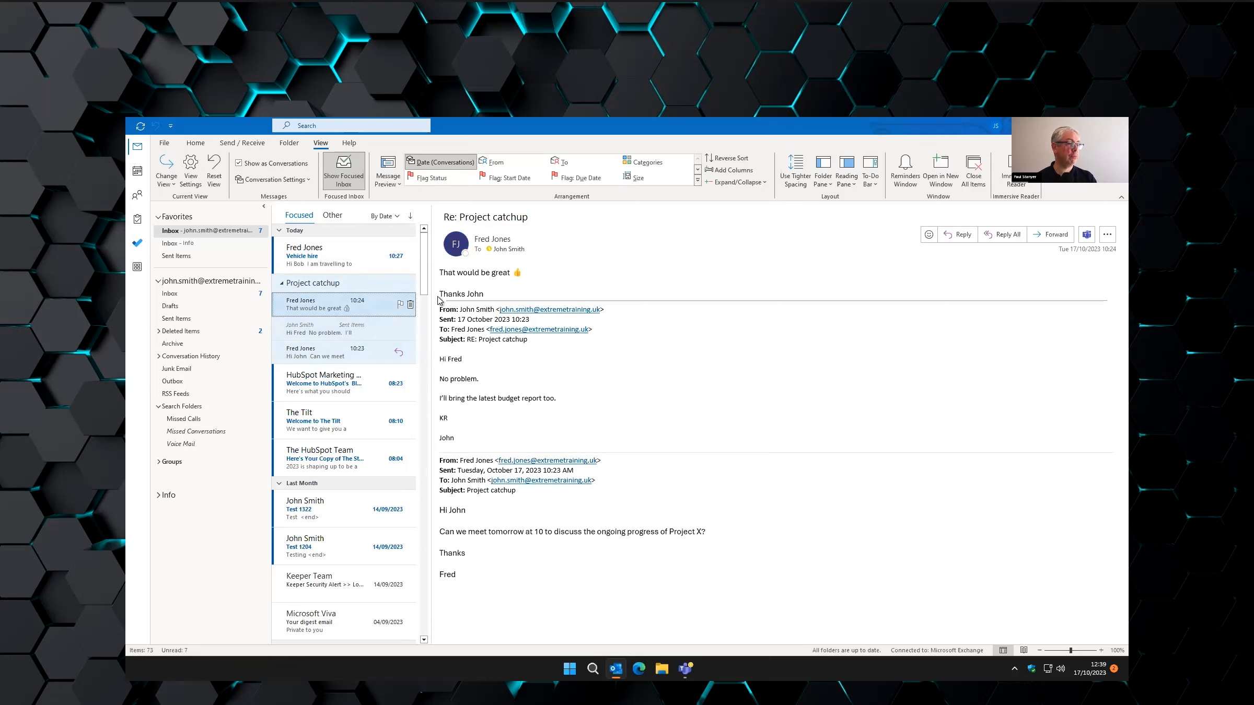
{"action": "left_click_drag", "start_coordinate": [445, 275], "coordinate": [496, 276]}
{"action": "left_click", "coordinate": [501, 276]}
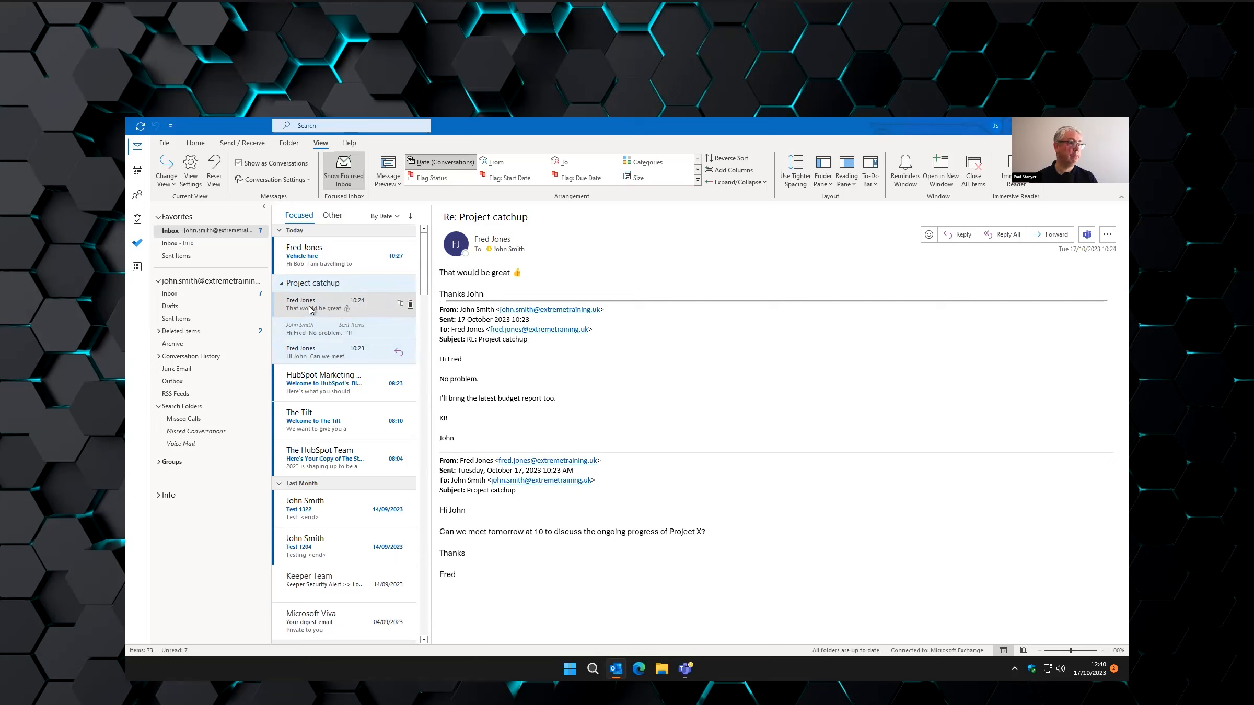
Collapse the Project catchup conversation and turn off the conversation arrangement for this folder only.
{"action": "left_click", "coordinate": [282, 284]}
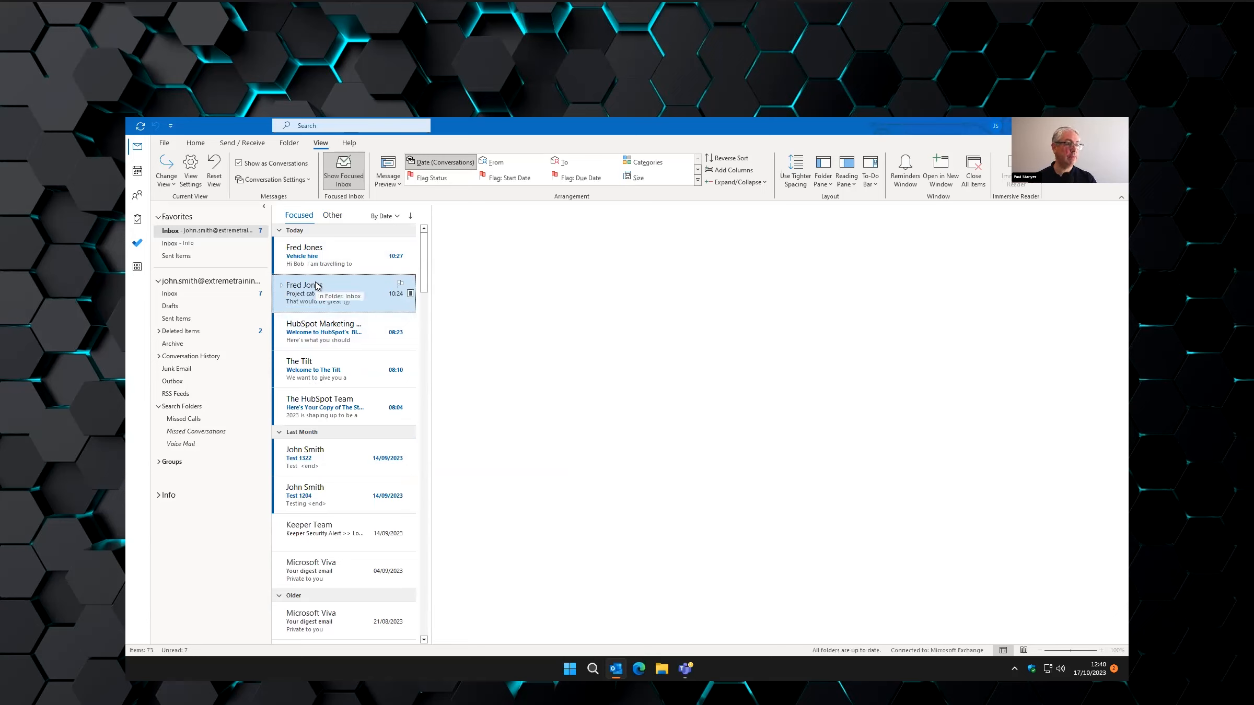
{"action": "left_click", "coordinate": [238, 164]}
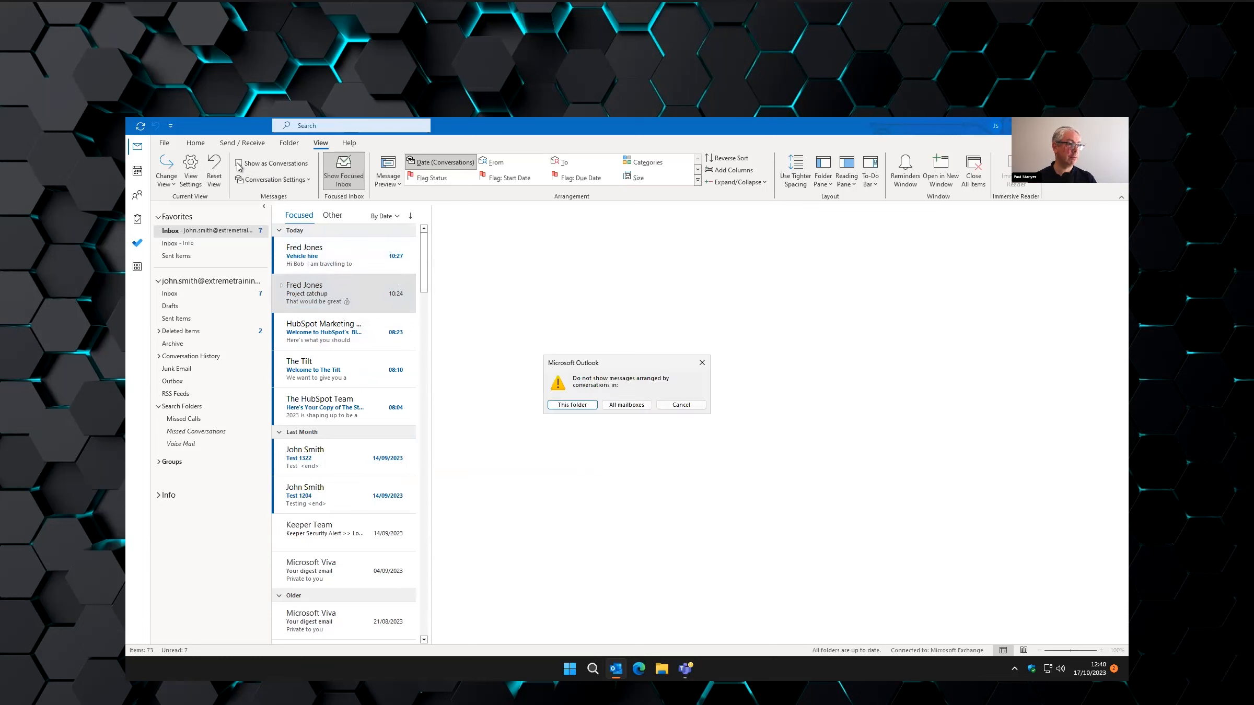
{"action": "left_click", "coordinate": [572, 404]}
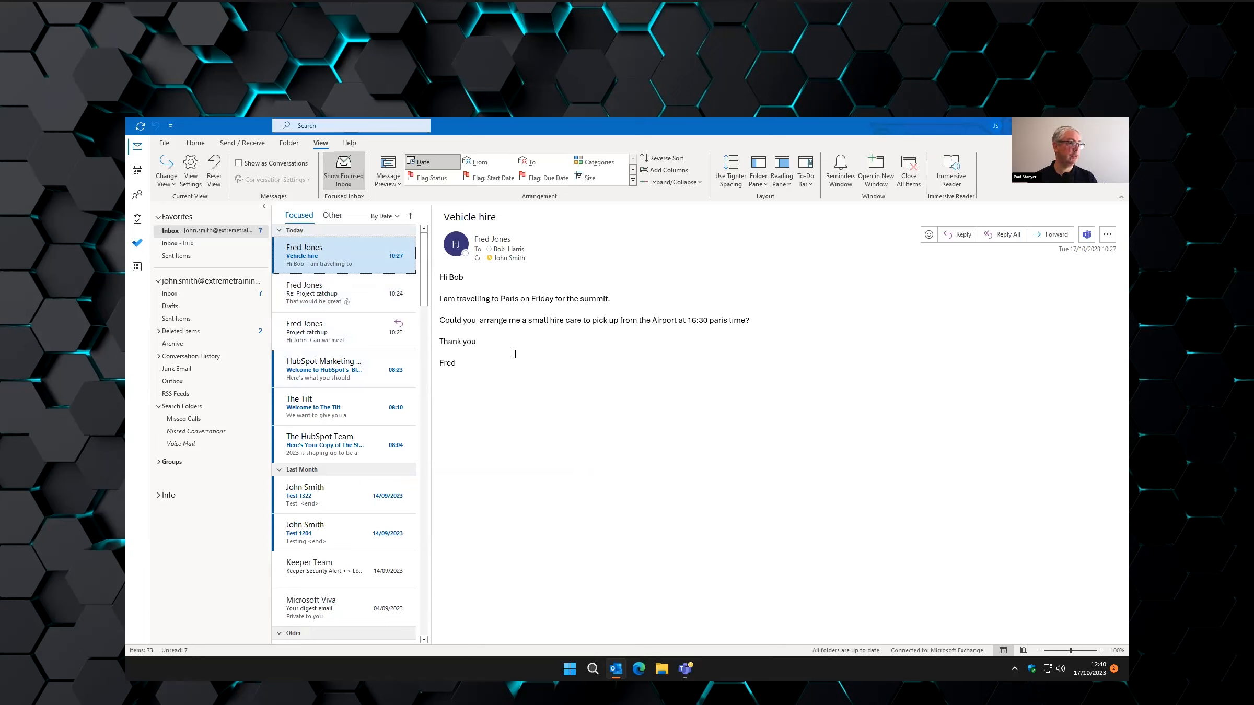
Switch the mailbox to Work Offline mode and bring it back online.
{"action": "left_click", "coordinate": [243, 145]}
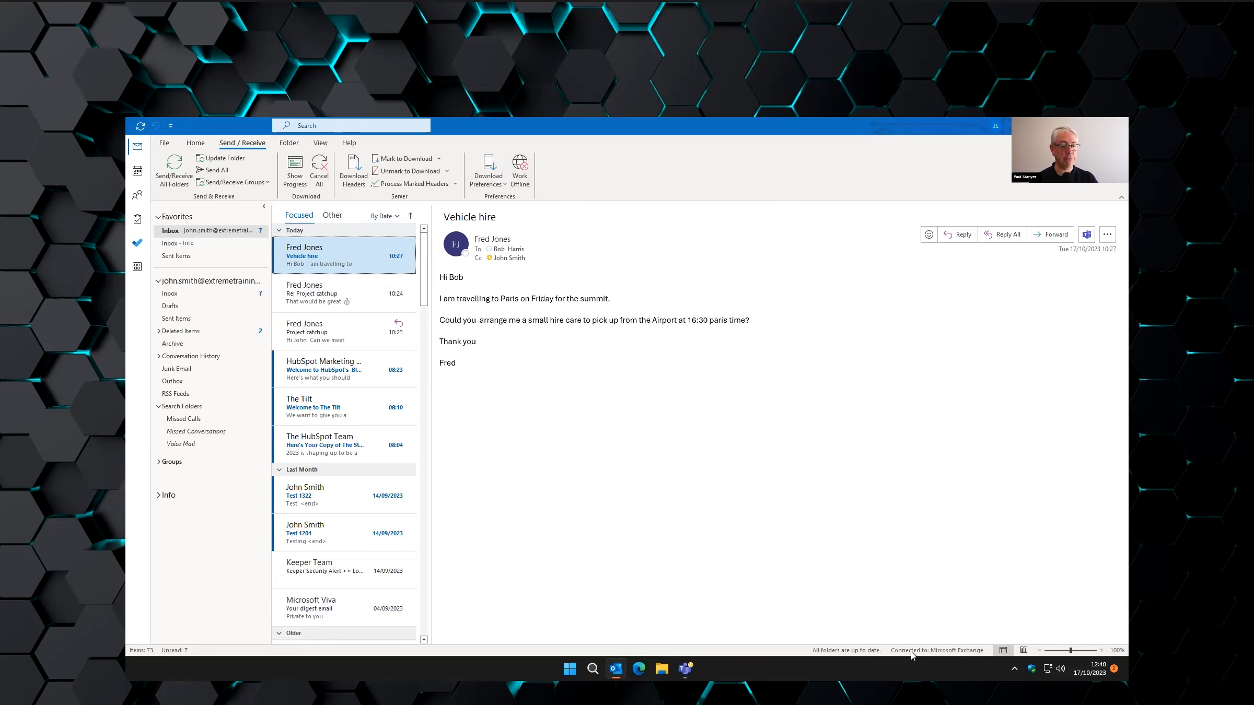
{"action": "left_click", "coordinate": [519, 167]}
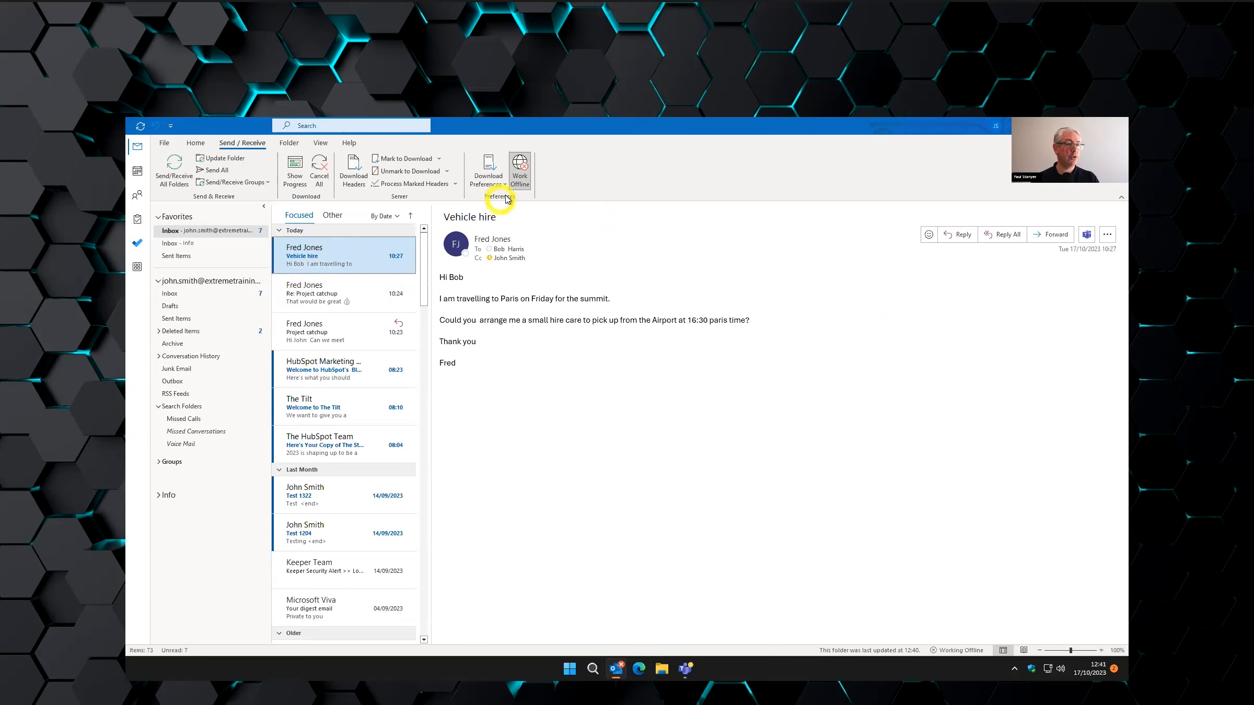
{"action": "left_click", "coordinate": [518, 173]}
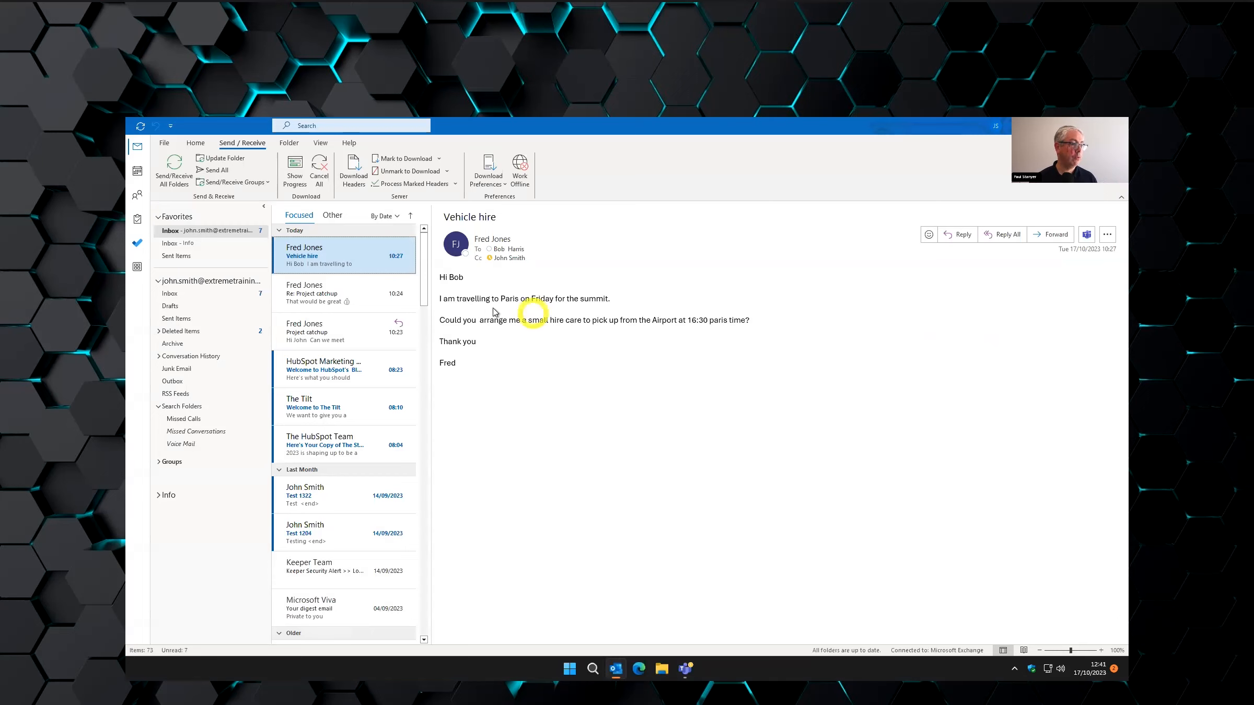
Create a subfolder named Reference under the account's Inbox.
{"action": "right_click", "coordinate": [184, 293]}
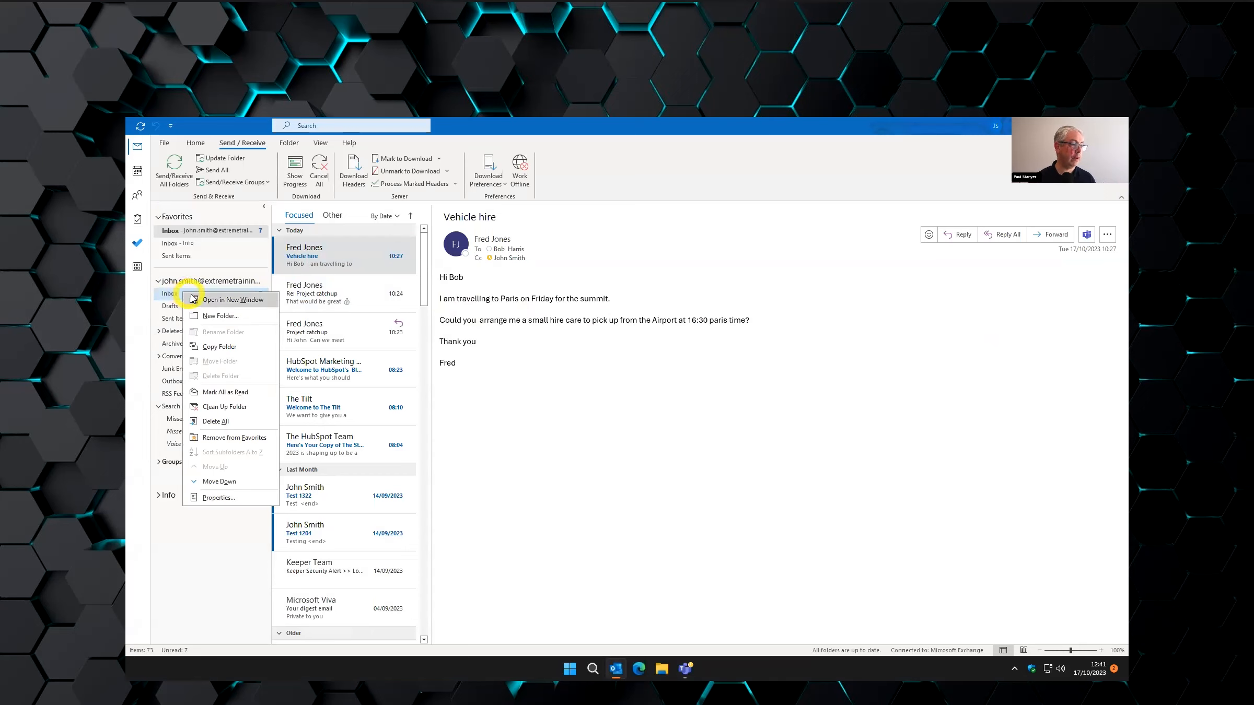
{"action": "left_click", "coordinate": [214, 316]}
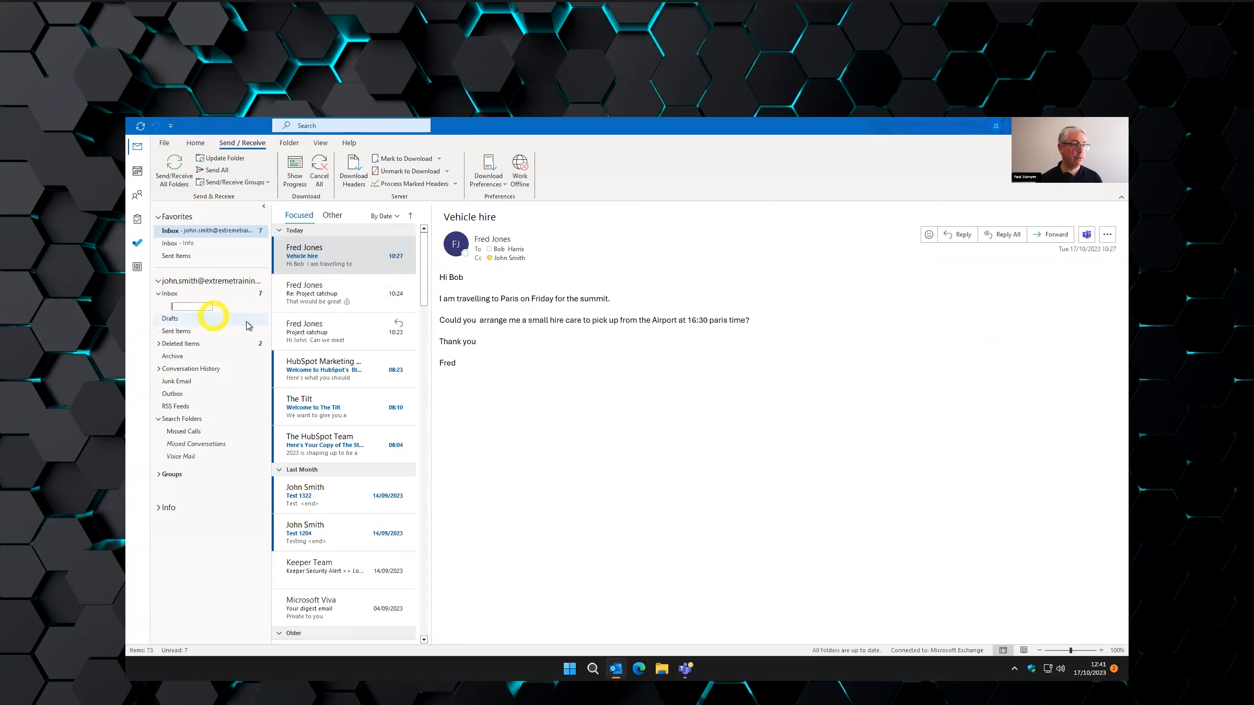
{"action": "type", "text": "R"}
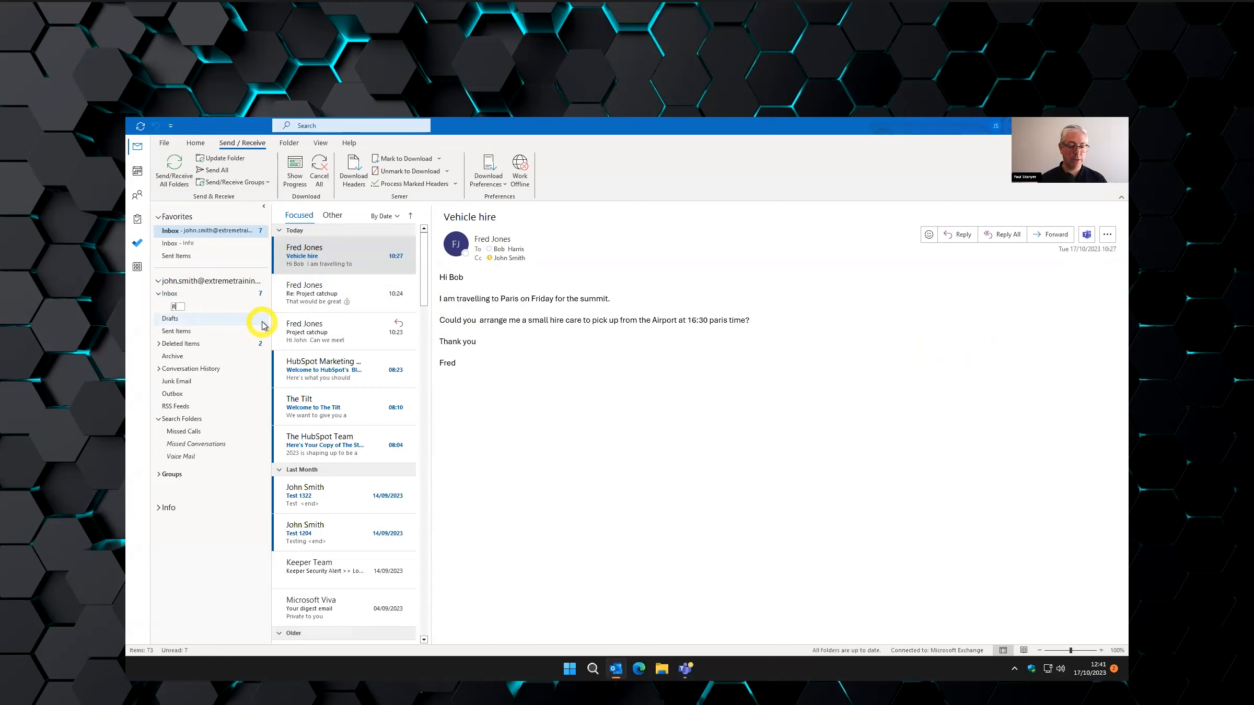
{"action": "type", "text": "eference"}
{"action": "key", "text": "Return"}
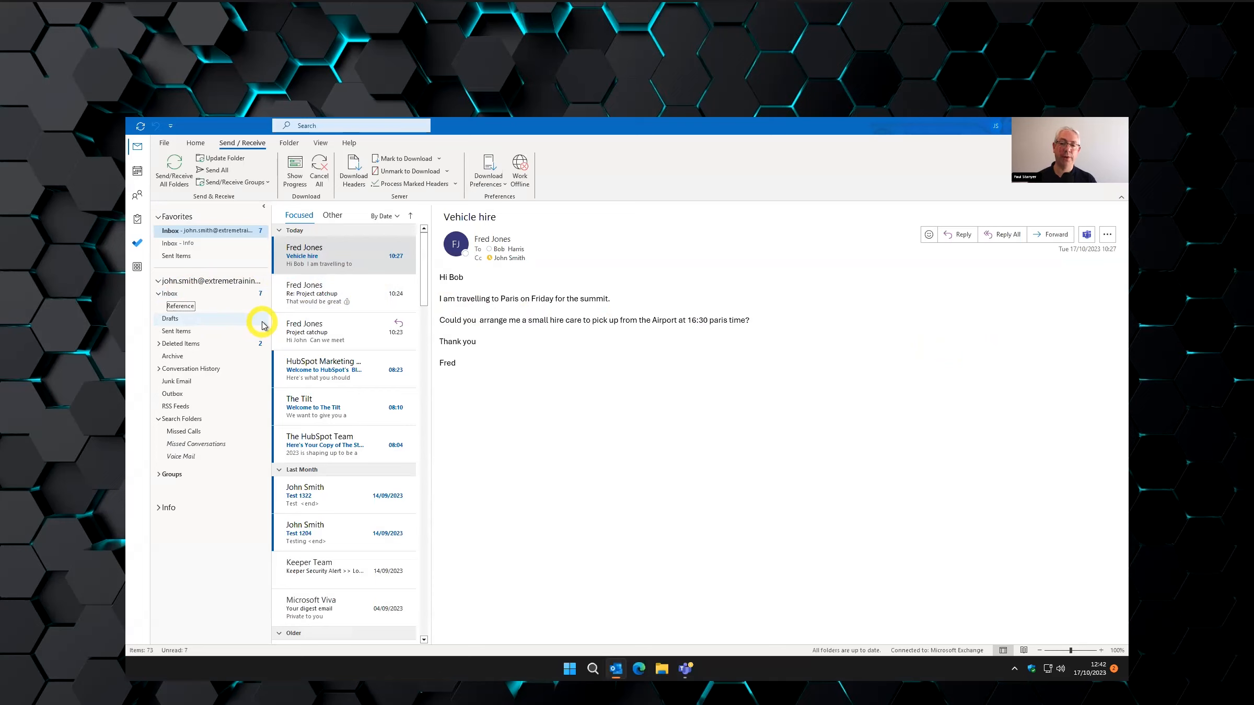
{"action": "left_click_drag", "start_coordinate": [280, 327], "coordinate": [273, 327]}
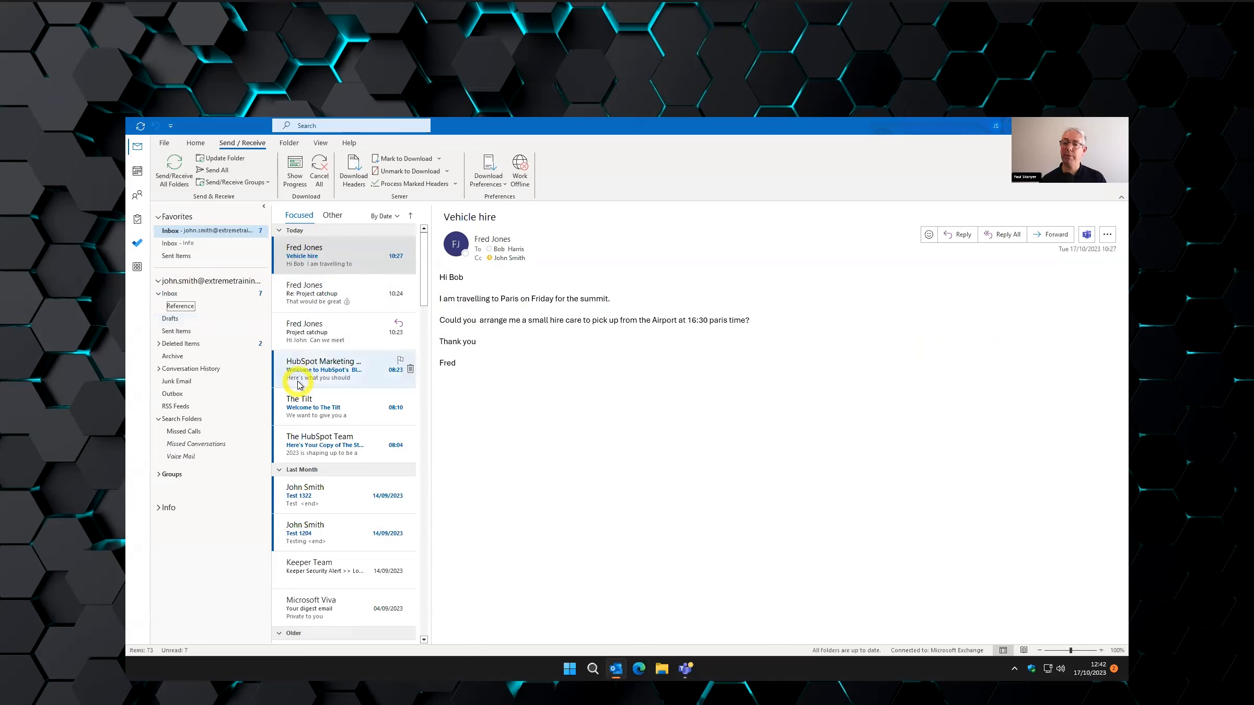
Create a subfolder named Personal under the account's Inbox.
{"action": "right_click", "coordinate": [172, 294]}
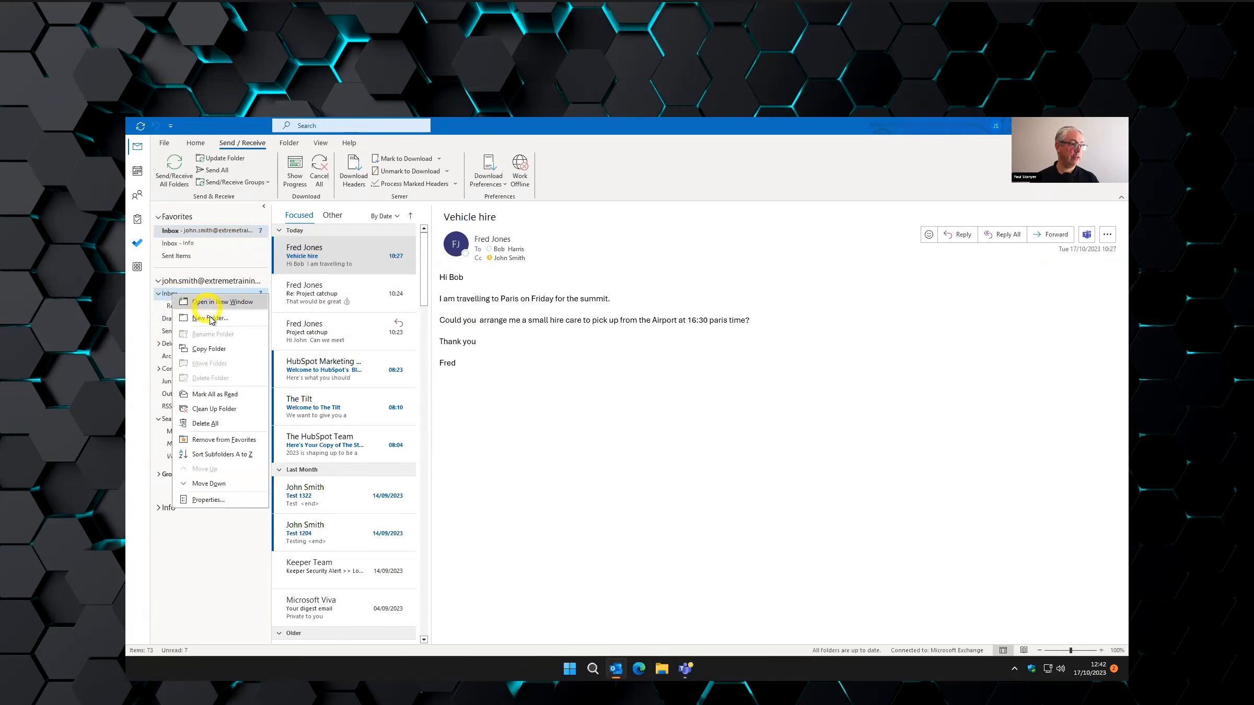
{"action": "left_click", "coordinate": [211, 322]}
{"action": "type", "text": "Personal"}
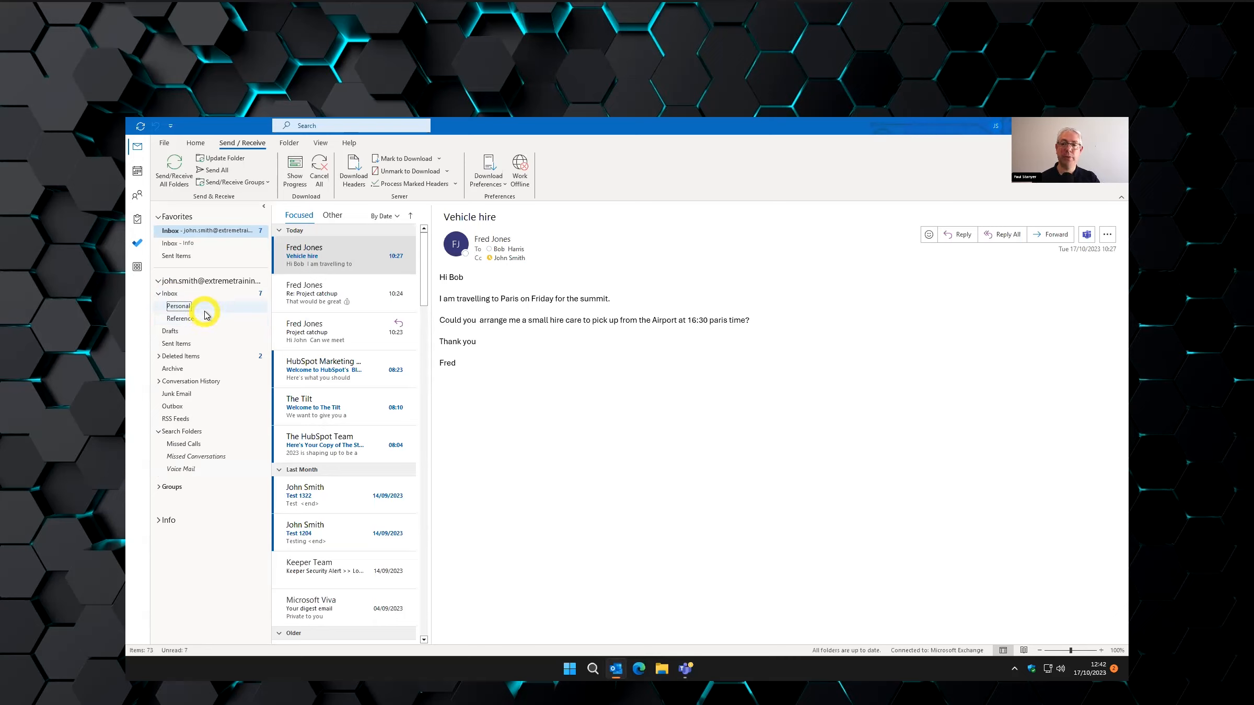
Create a subfolder named Newsletters under the account's Inbox.
{"action": "right_click", "coordinate": [174, 294]}
{"action": "left_click", "coordinate": [218, 318]}
{"action": "type", "text": "Newsl"}
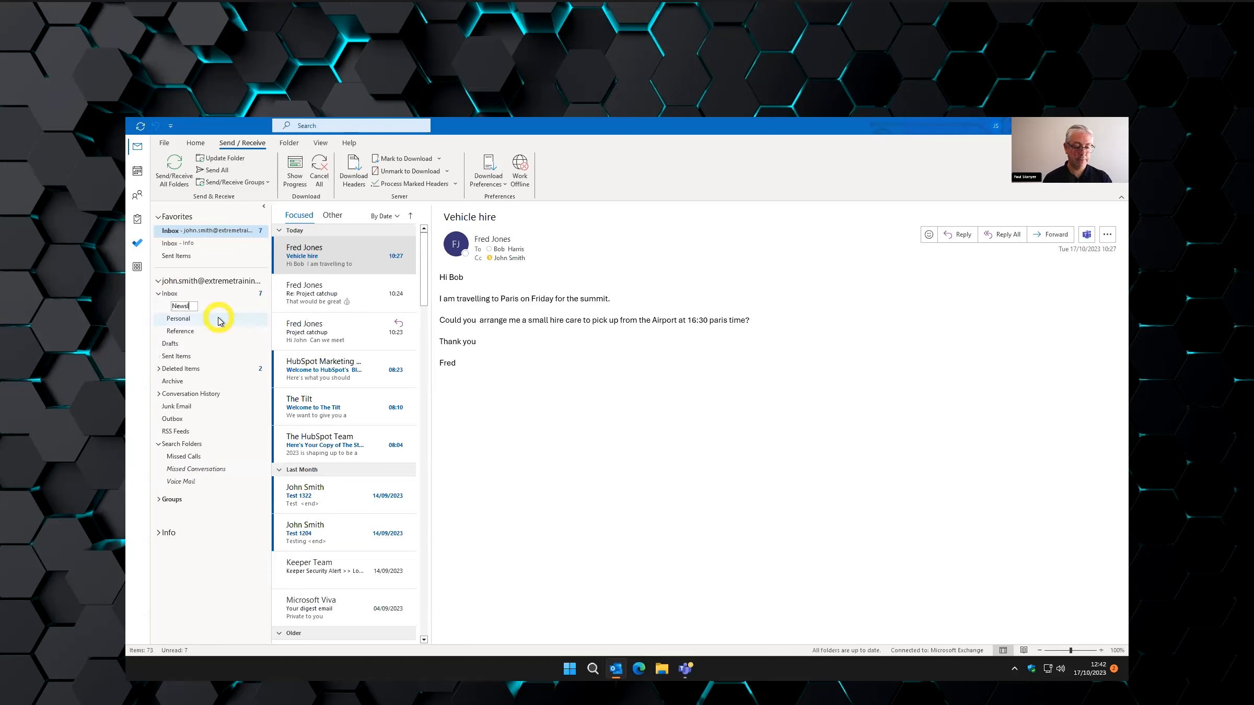
{"action": "key", "text": "Return"}
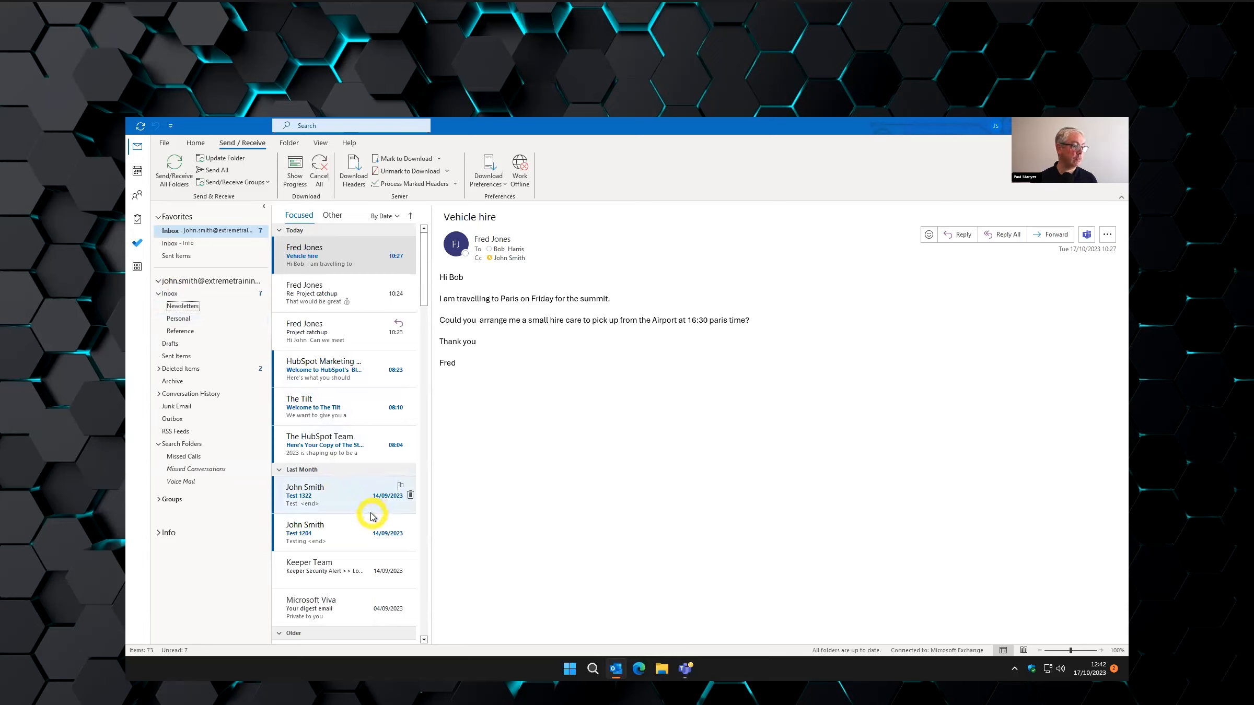
Move the Keeper Security Alert email into the Reference folder and delete the Microsoft Viva digest dated 04/09/2023.
{"action": "scroll", "coordinate": [366, 516], "scroll_direction": "down", "scroll_amount": 1}
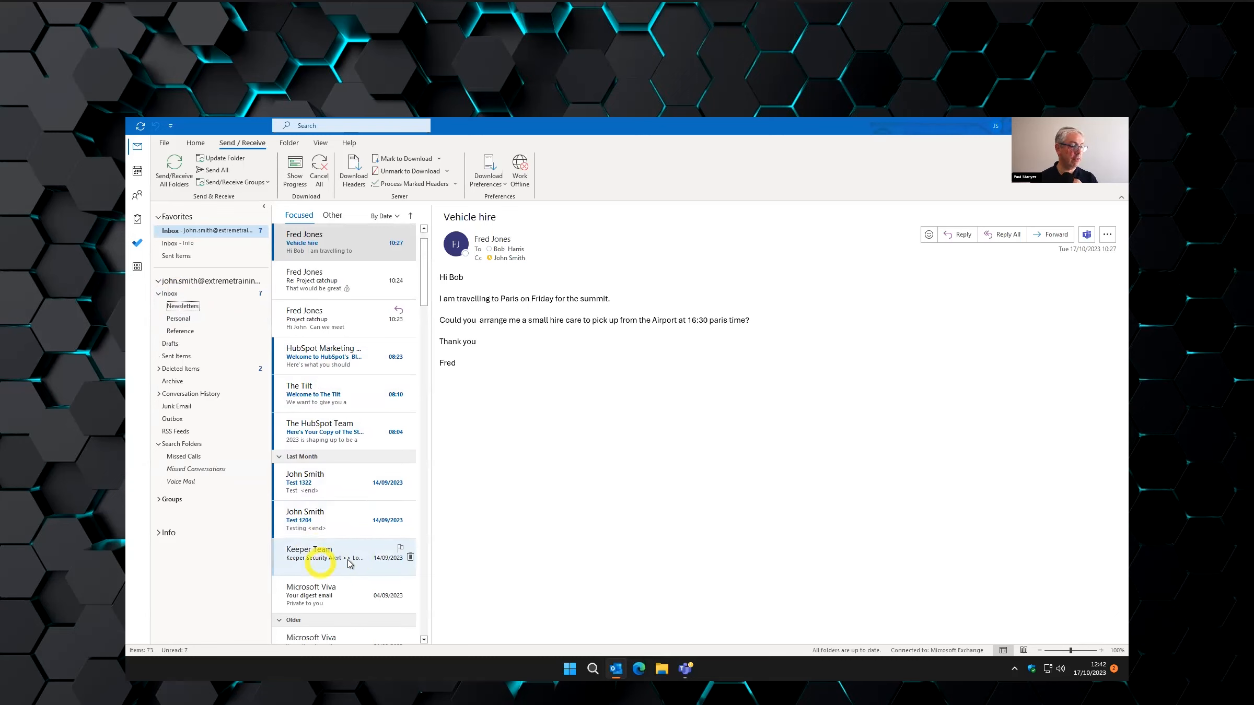
{"action": "left_click_drag", "start_coordinate": [340, 558], "coordinate": [195, 333]}
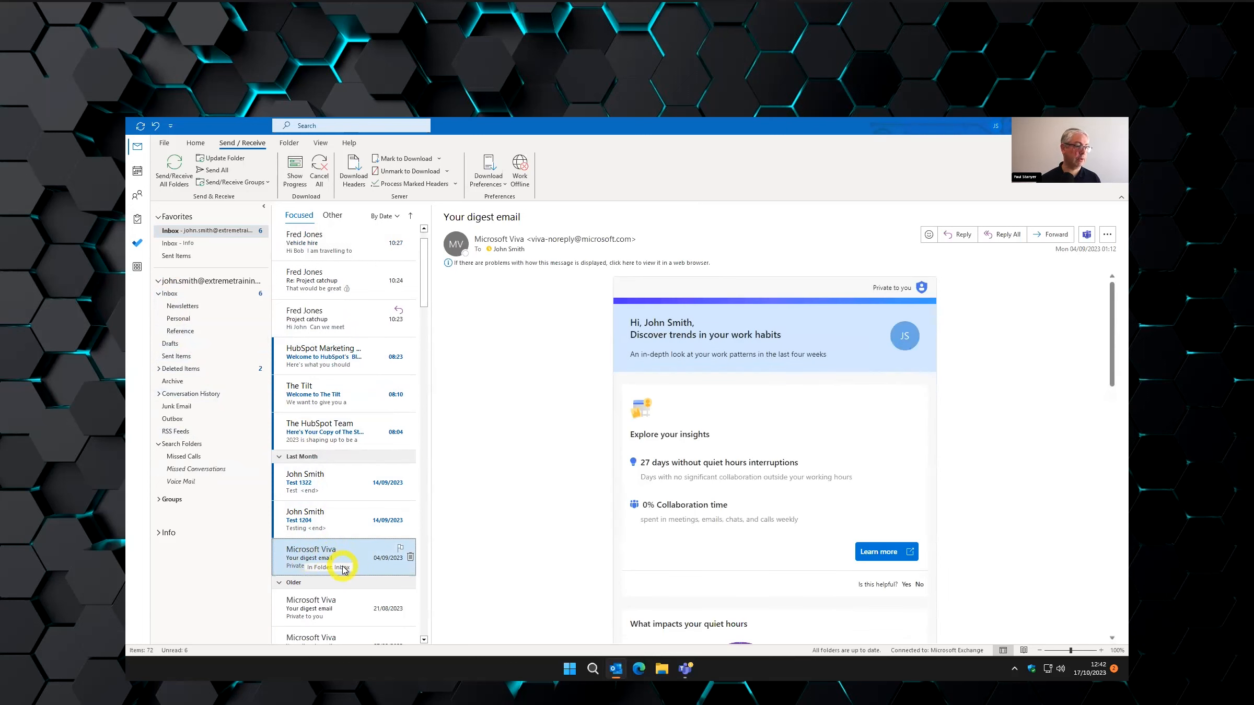
{"action": "left_click", "coordinate": [411, 559]}
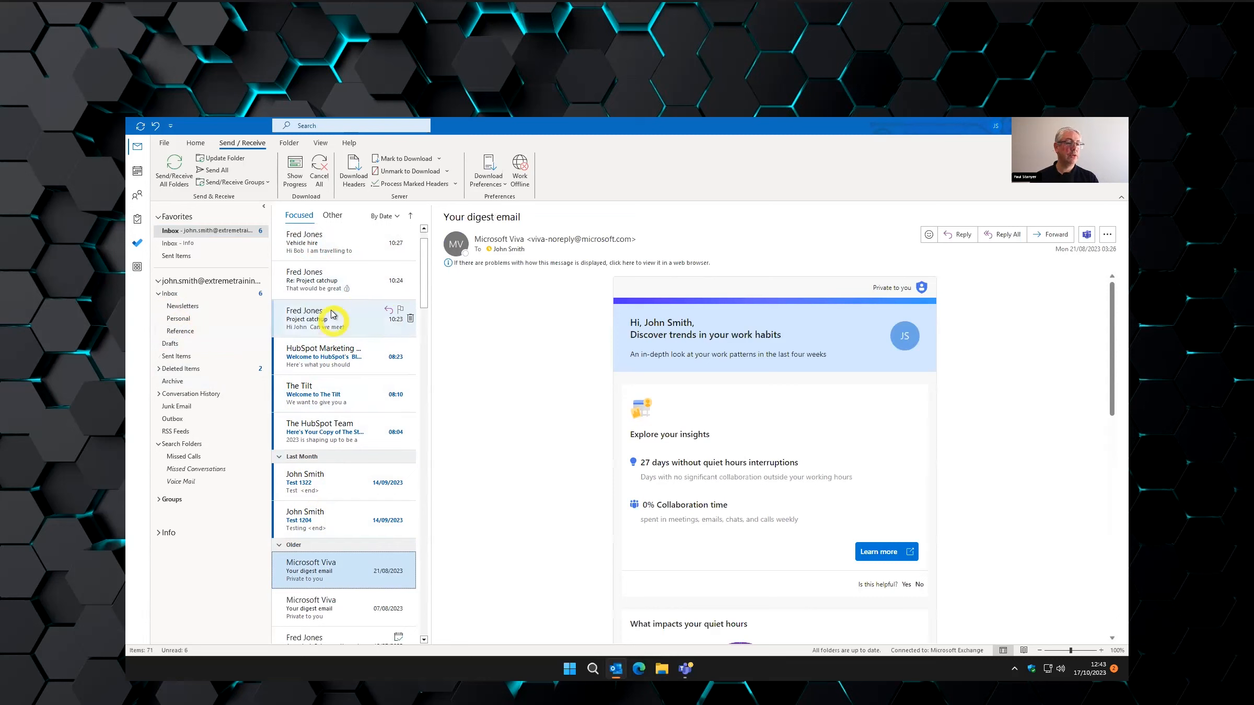
Add a conditional formatting rule named "Where i am cc'd" to the inbox's current view.
{"action": "scroll", "coordinate": [332, 313], "scroll_direction": "up", "scroll_amount": 1}
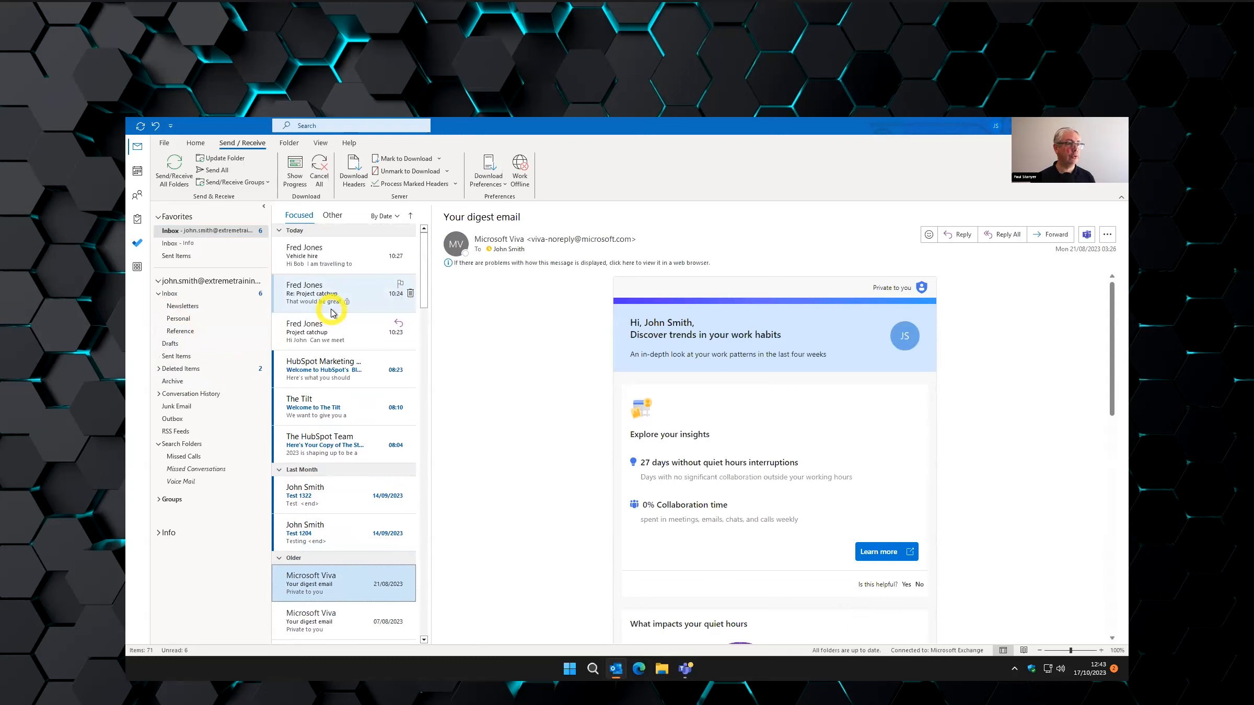
{"action": "left_click", "coordinate": [320, 143]}
{"action": "left_click", "coordinate": [191, 170]}
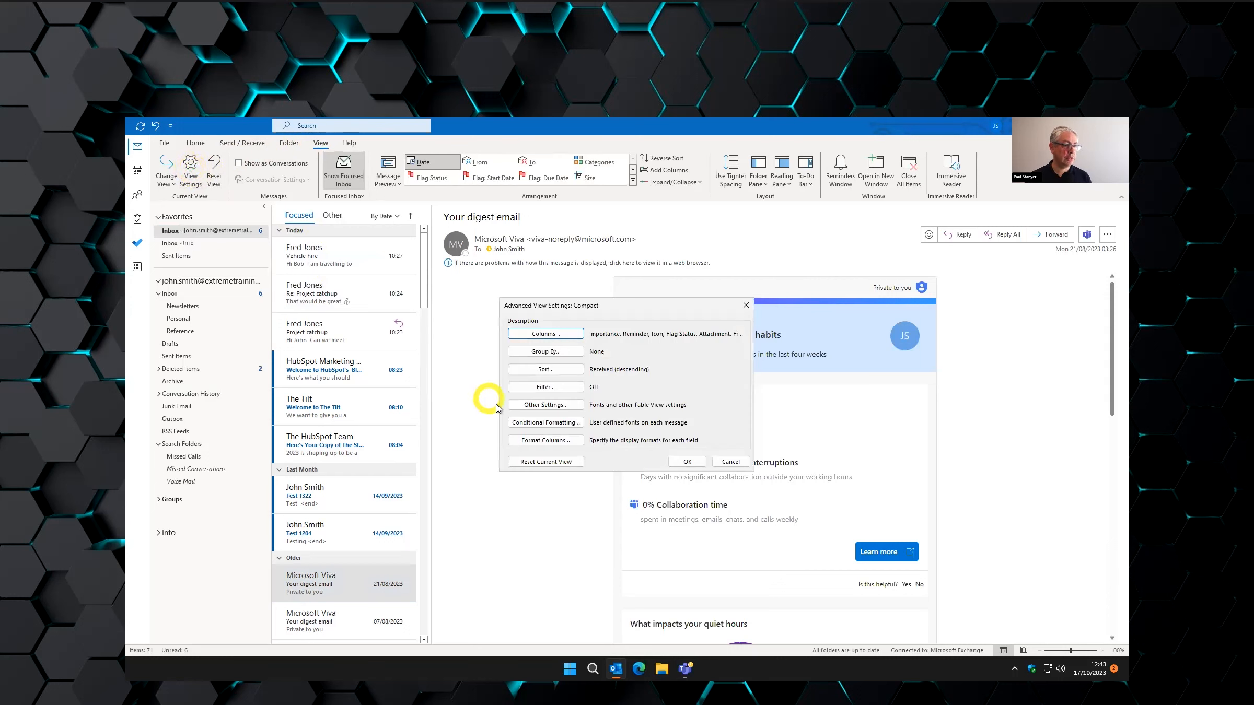
{"action": "left_click", "coordinate": [562, 425]}
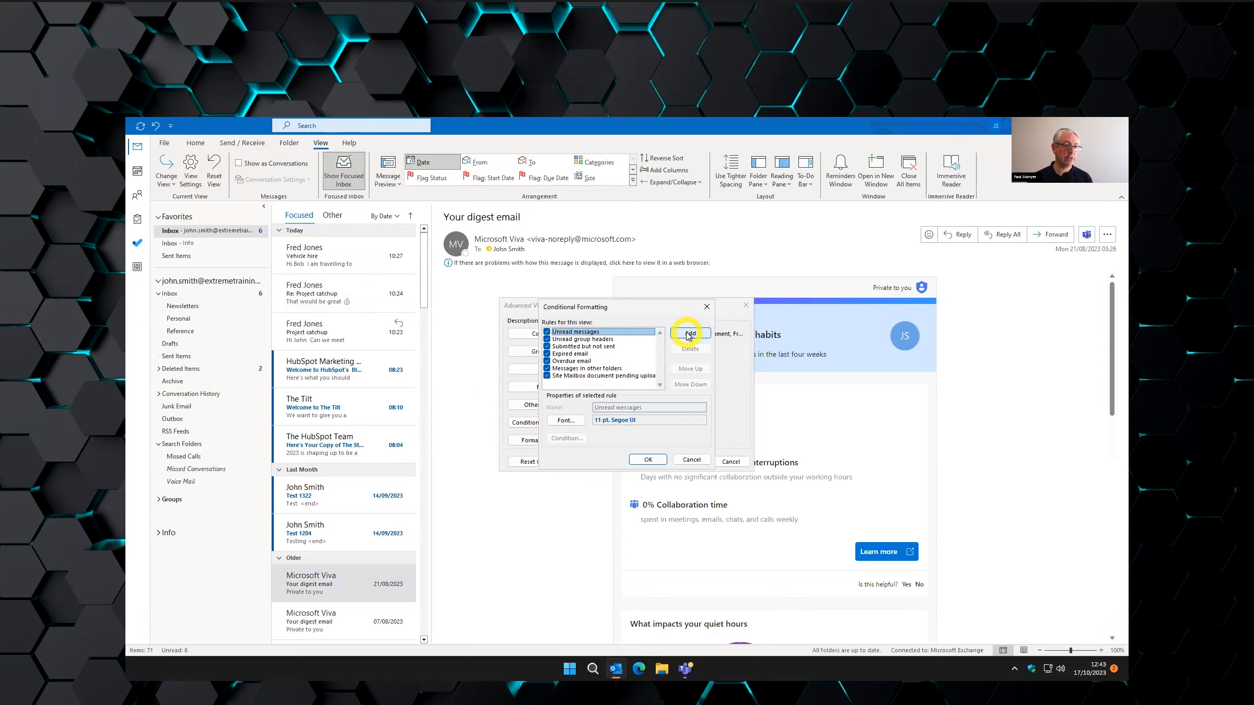
{"action": "left_click", "coordinate": [688, 335]}
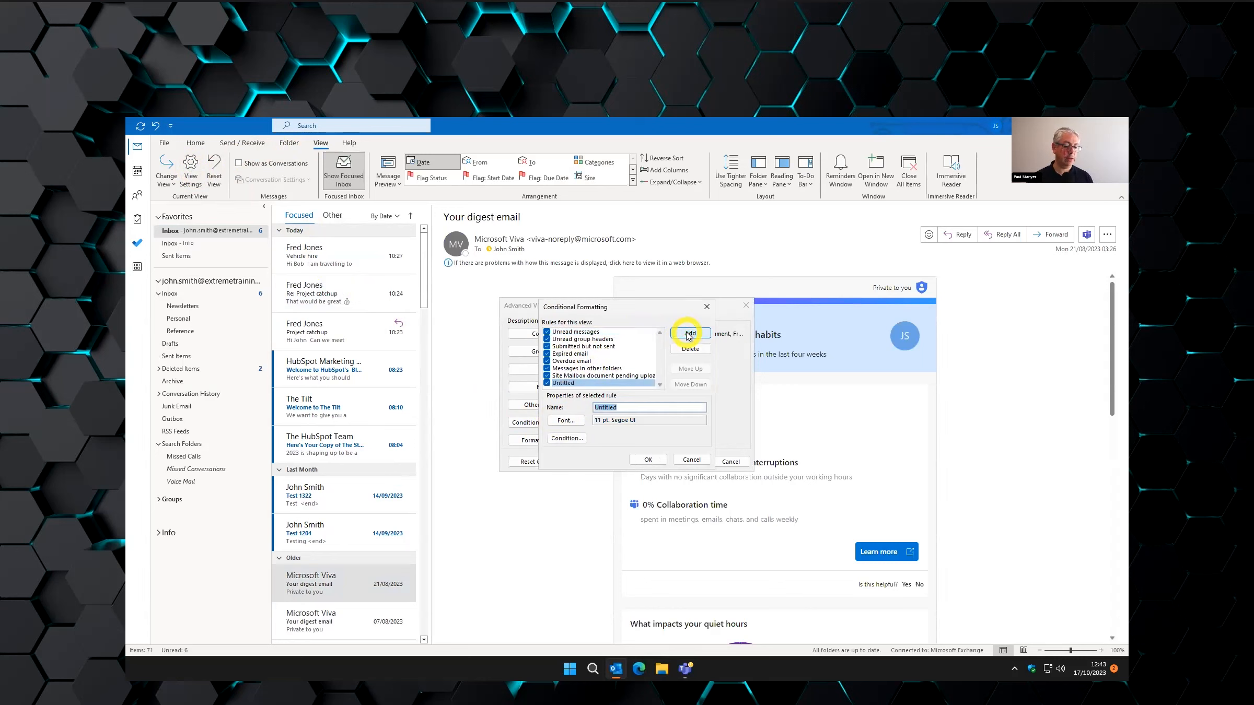
{"action": "type", "text": "Where i am cc'd"}
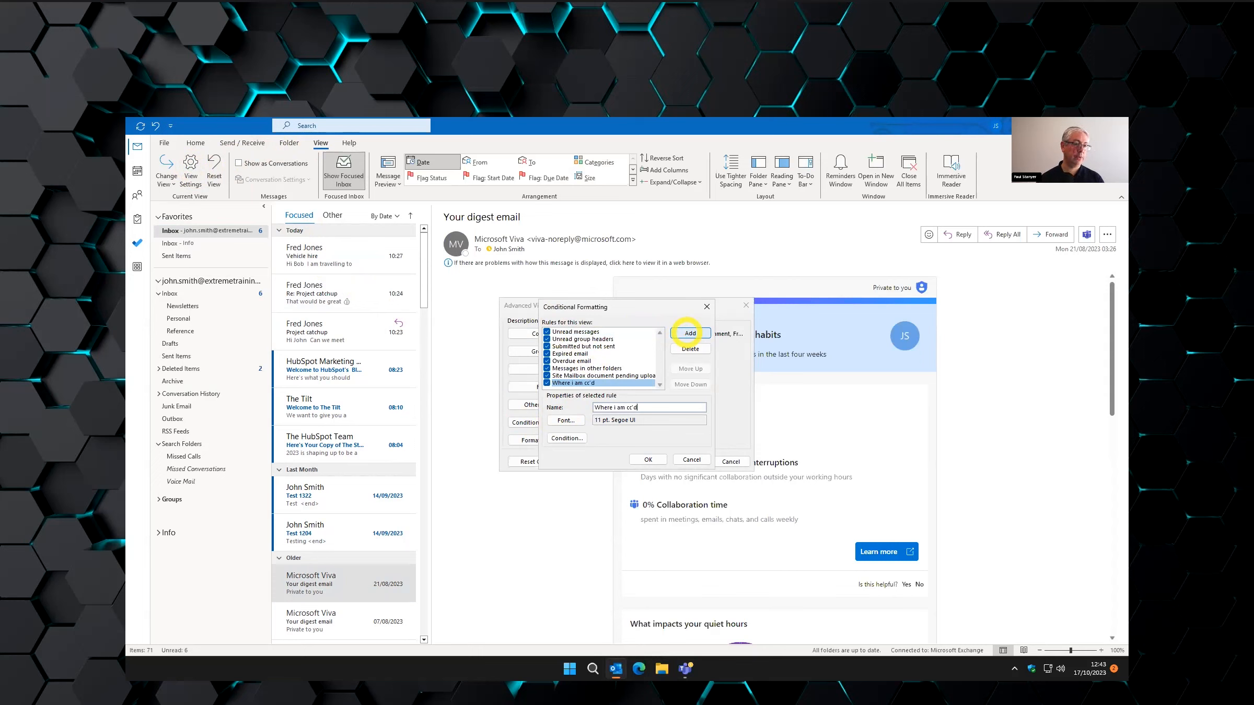
Set the new rule's condition to messages where I am "on the CC line with other people".
{"action": "left_click", "coordinate": [566, 439]}
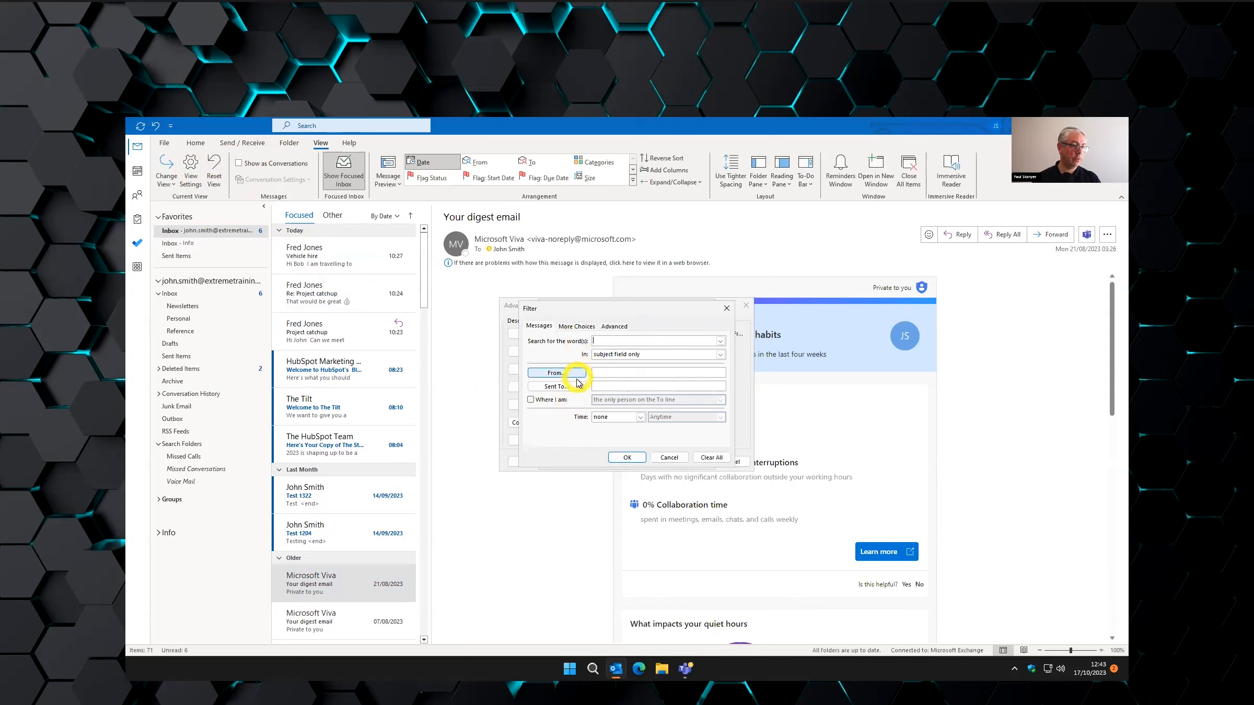
{"action": "left_click", "coordinate": [539, 401]}
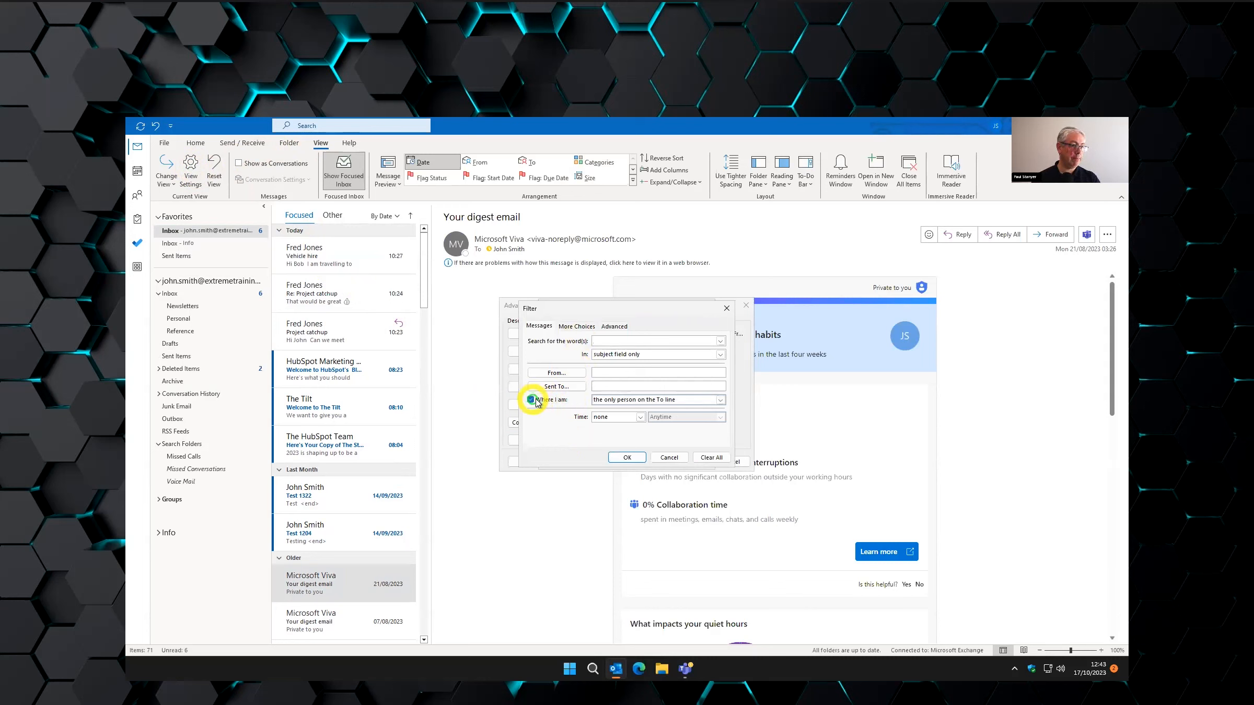
{"action": "left_click", "coordinate": [664, 400]}
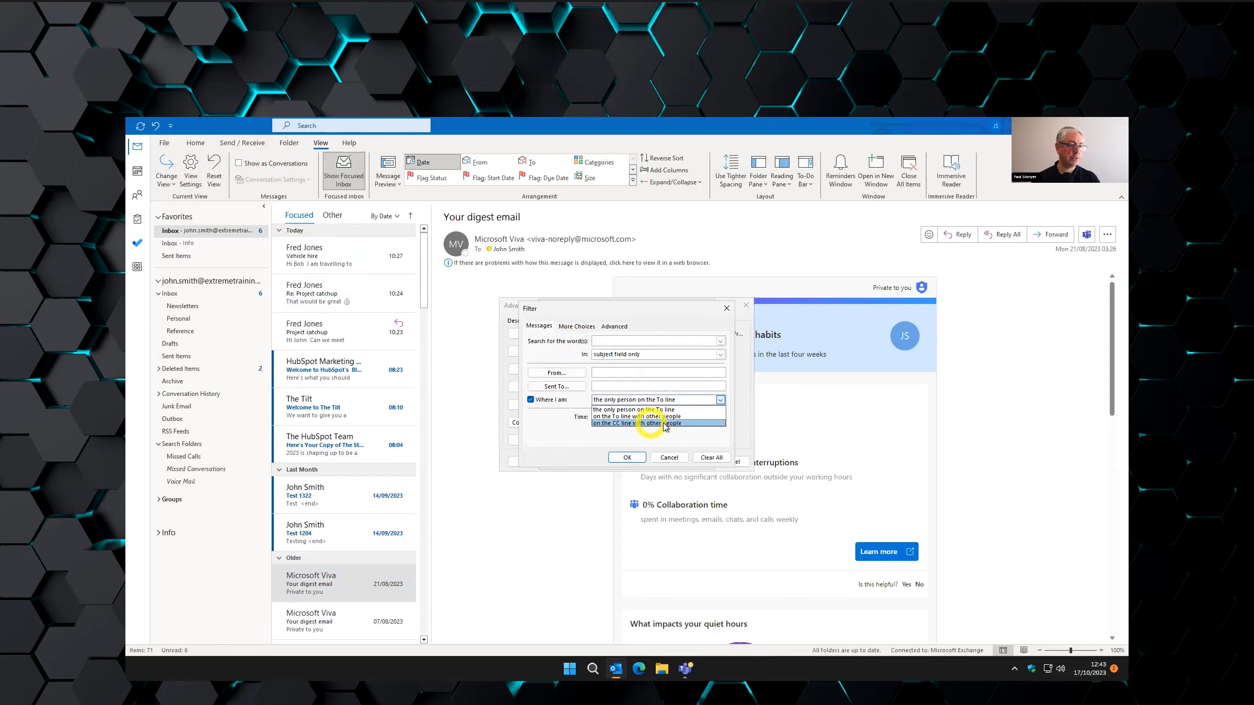
{"action": "left_click", "coordinate": [681, 423]}
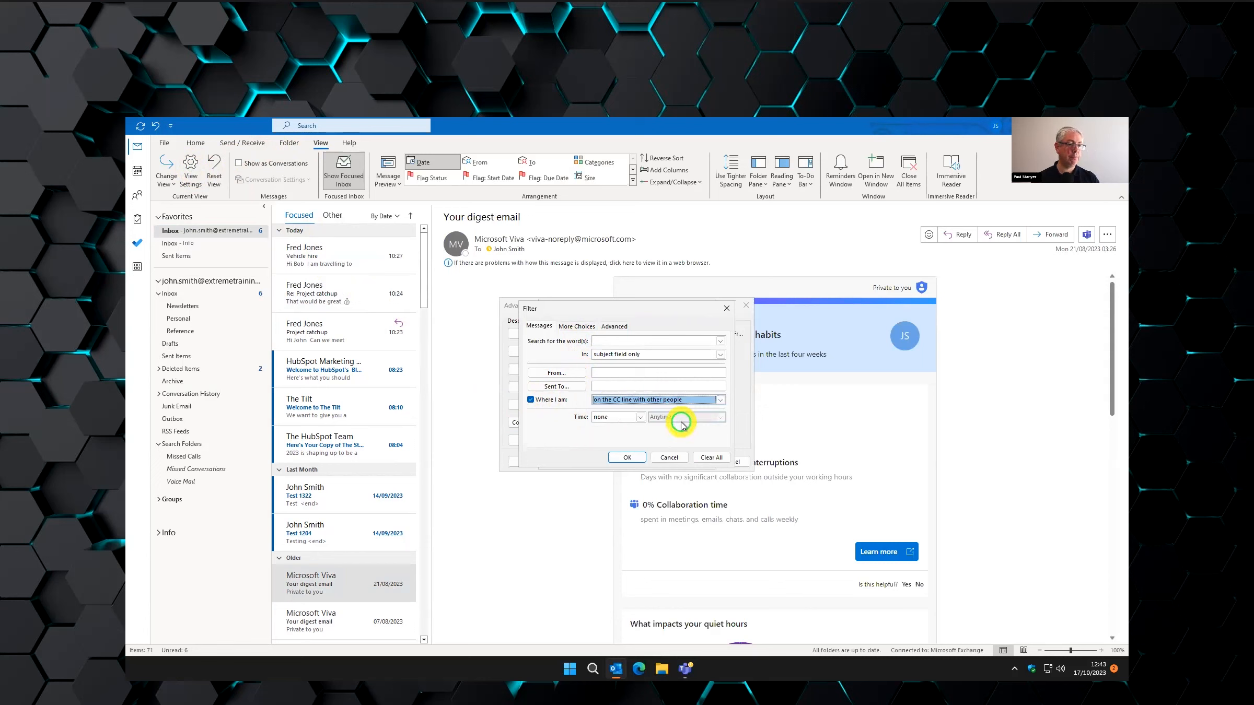
{"action": "left_click", "coordinate": [635, 458]}
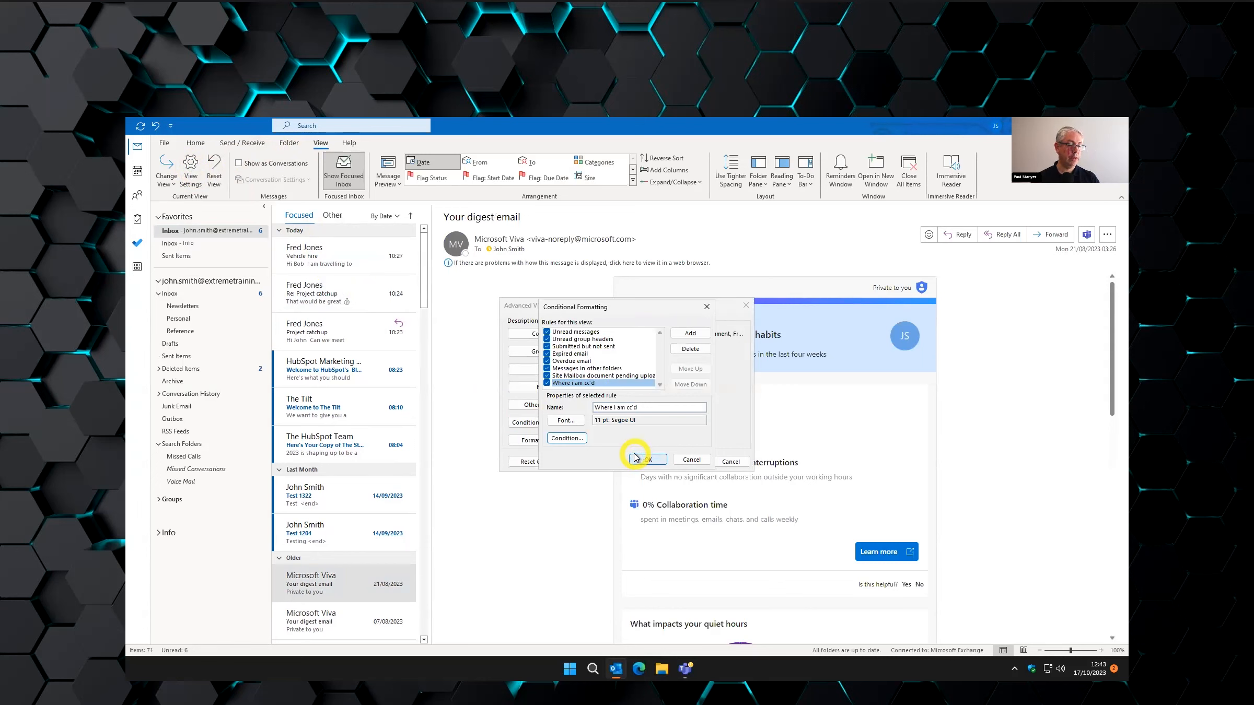
Set the rule's font colour to Grey and apply the conditional formatting to the inbox view.
{"action": "left_click", "coordinate": [567, 420]}
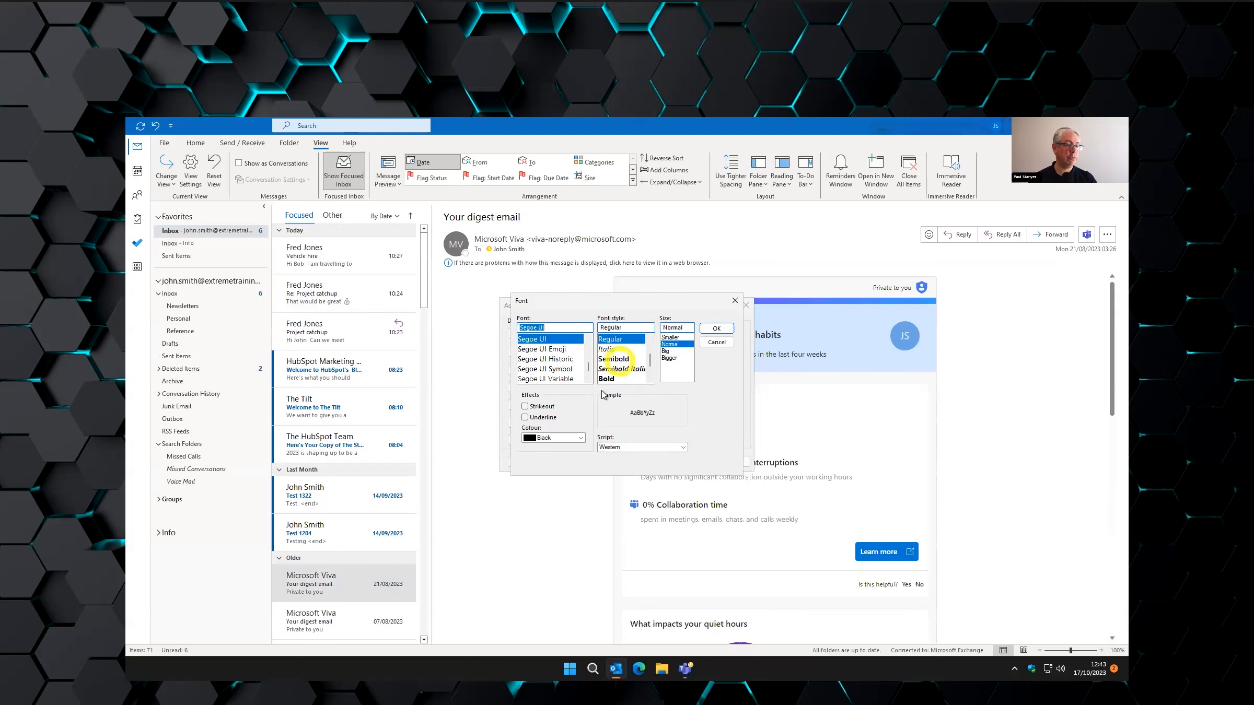
{"action": "left_click", "coordinate": [580, 438]}
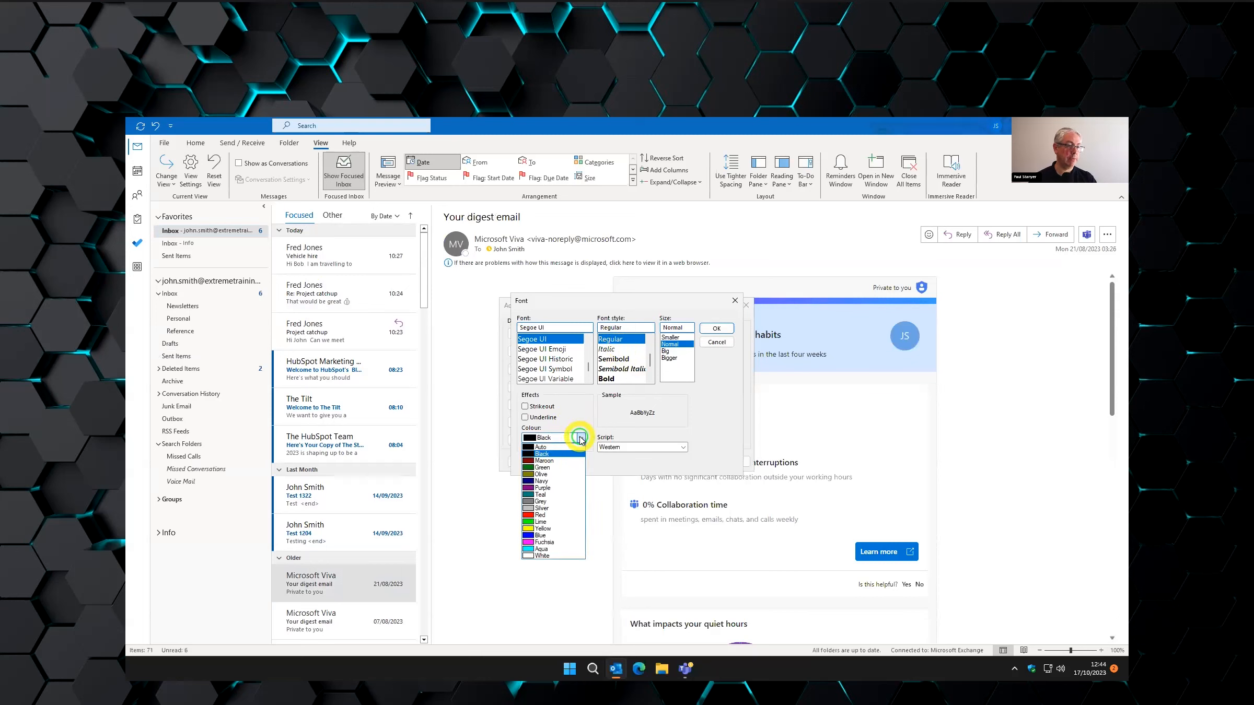
{"action": "left_click", "coordinate": [562, 502]}
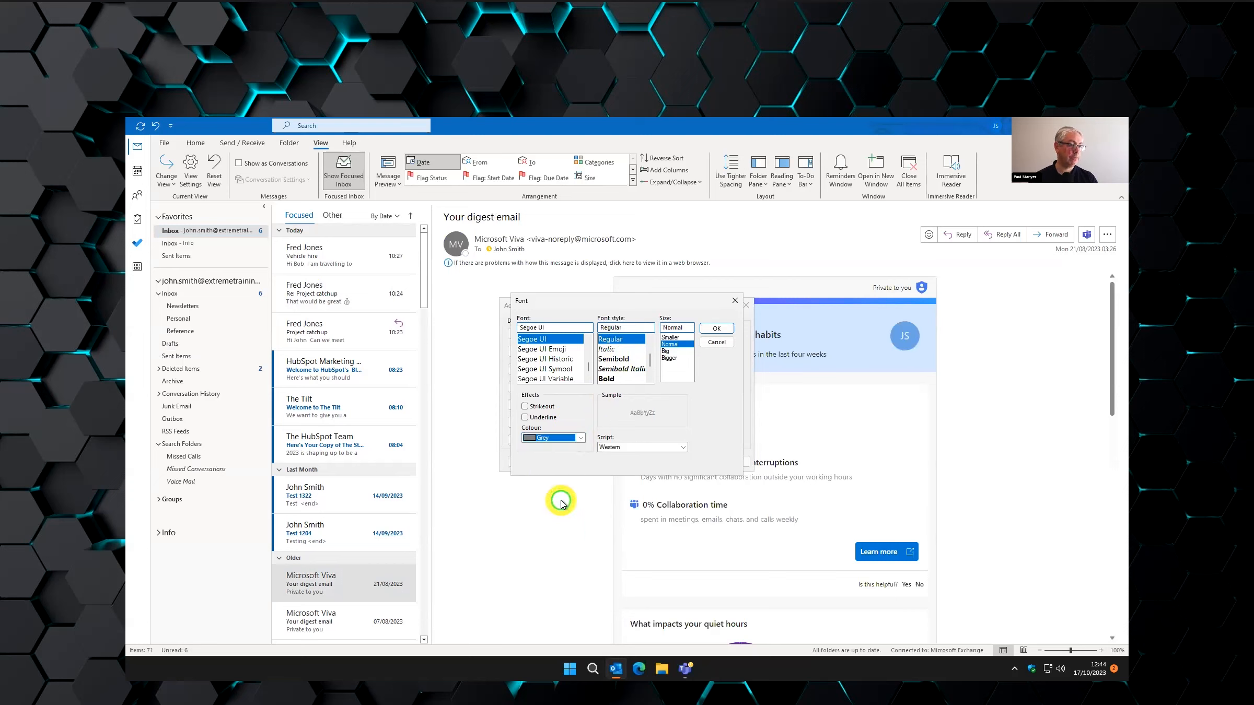
{"action": "left_click", "coordinate": [716, 328]}
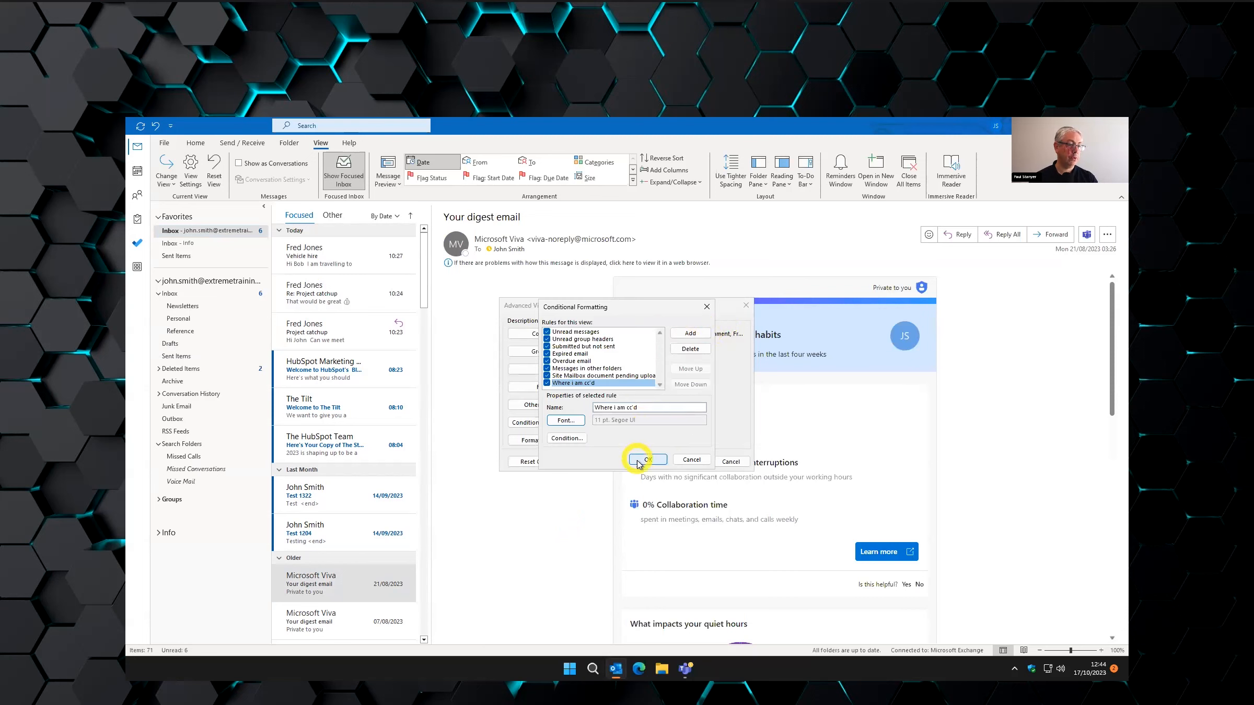
{"action": "left_click", "coordinate": [648, 459]}
{"action": "left_click", "coordinate": [682, 462]}
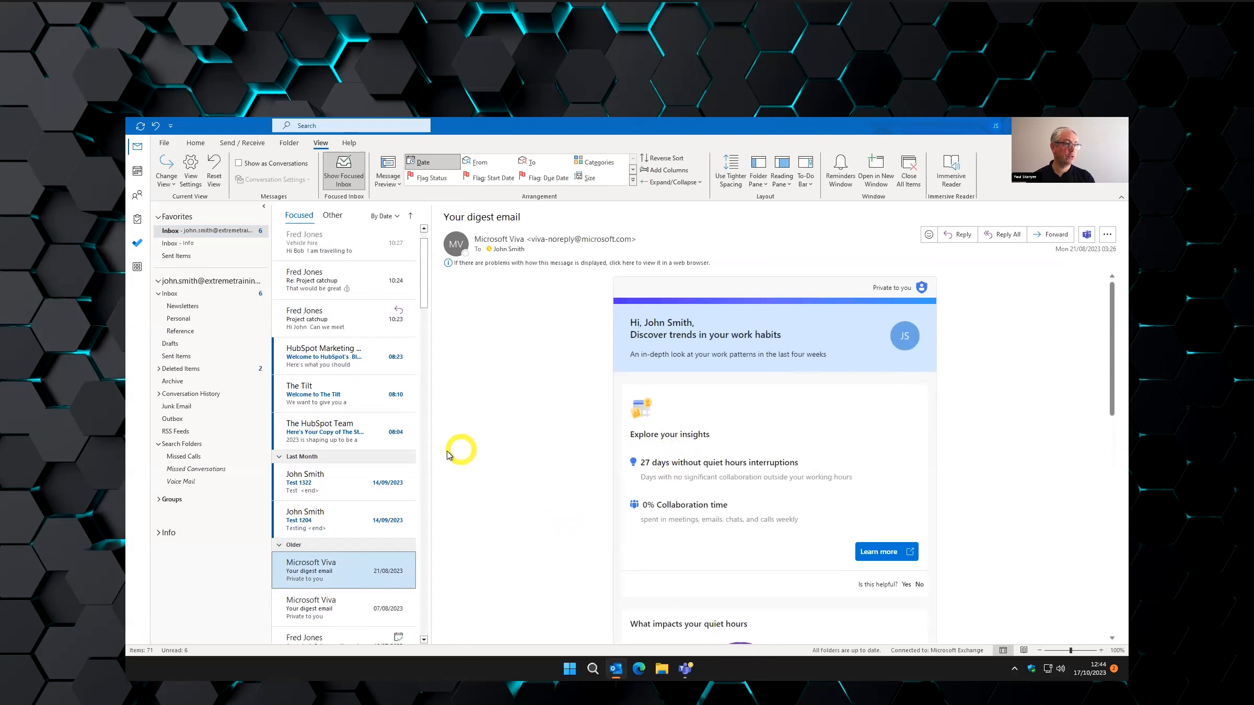
Check the Cc recipient of the Vehicle hire email and compare it with the Re: Project catchup email.
{"action": "scroll", "coordinate": [368, 384], "scroll_direction": "up", "scroll_amount": 1}
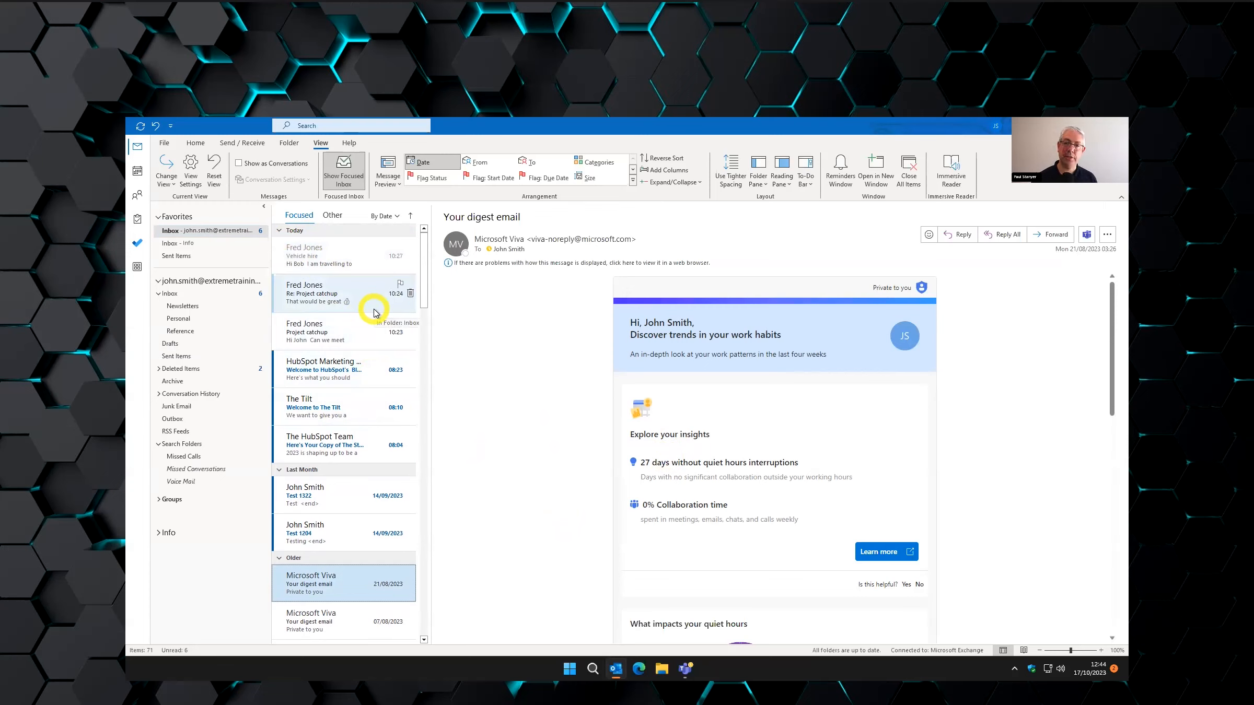
{"action": "left_click", "coordinate": [348, 255]}
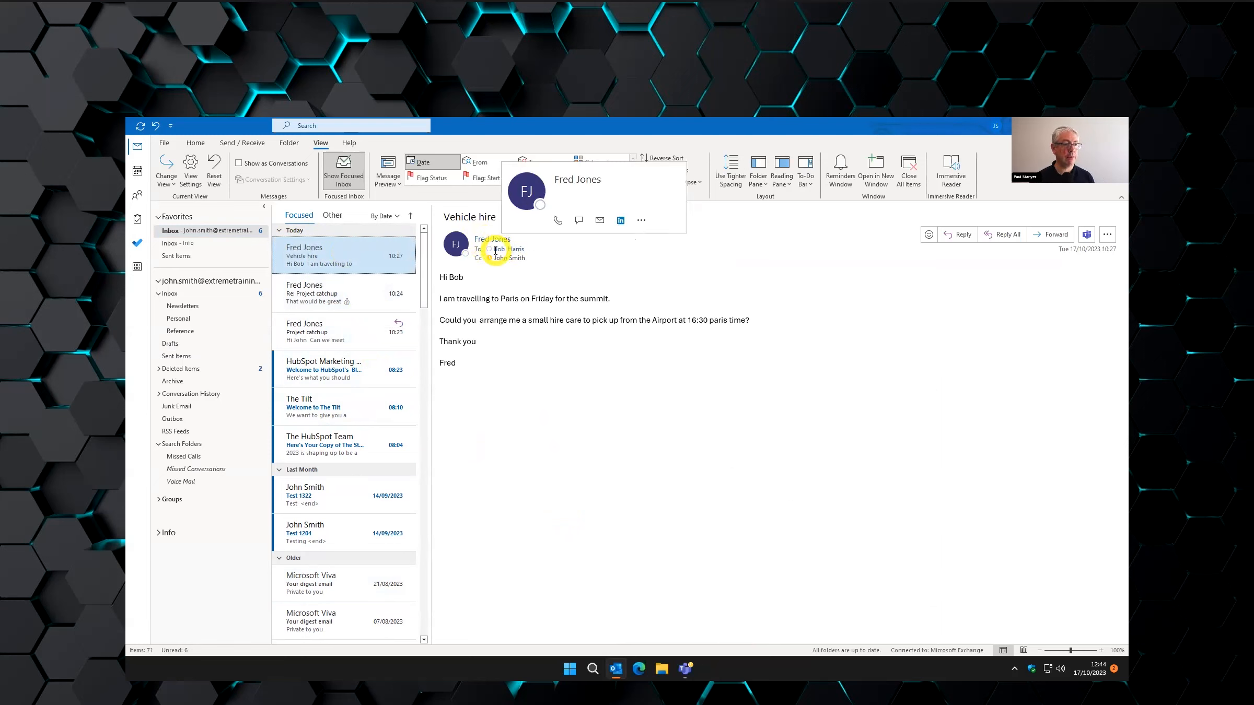
{"action": "mouse_move", "coordinate": [511, 258]}
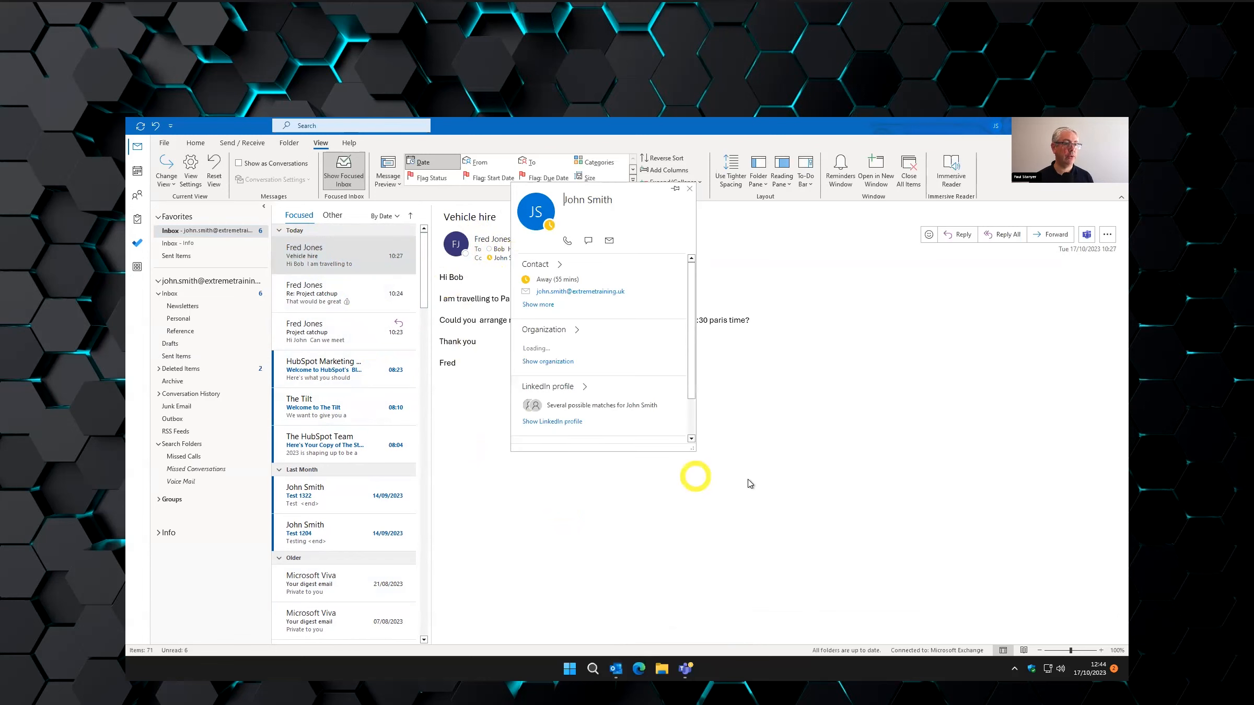
{"action": "left_click", "coordinate": [807, 456]}
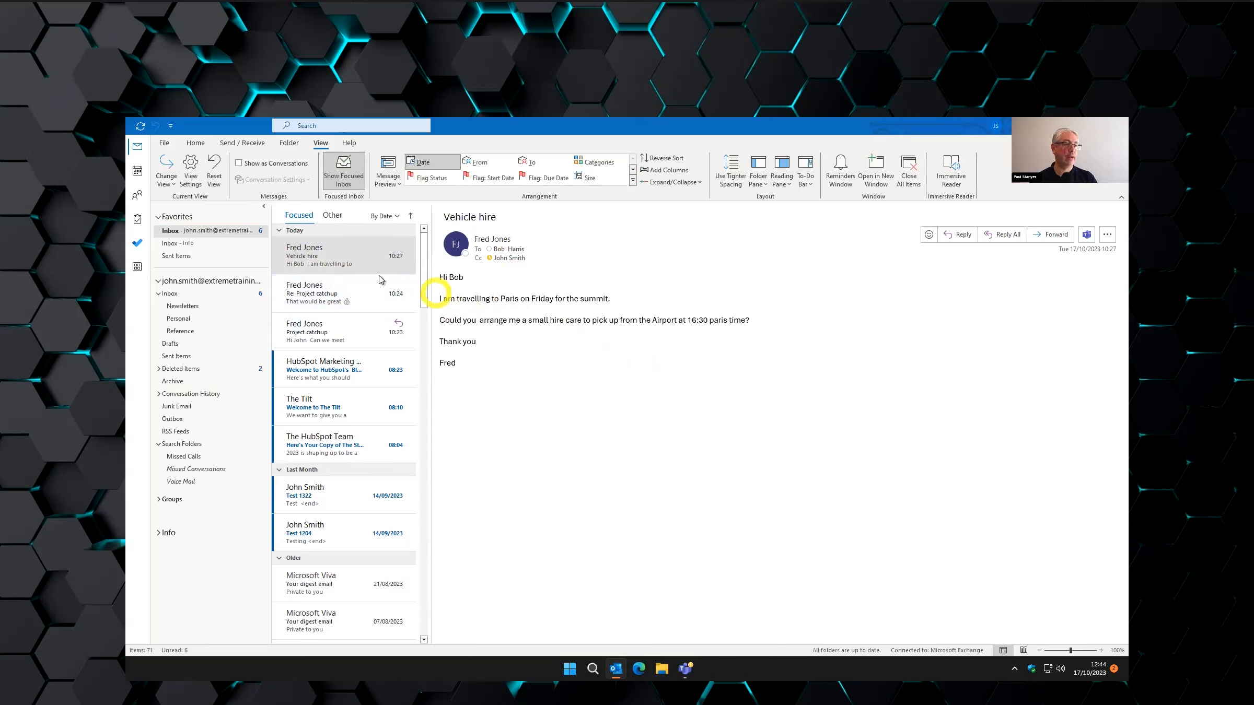
{"action": "left_click", "coordinate": [349, 302]}
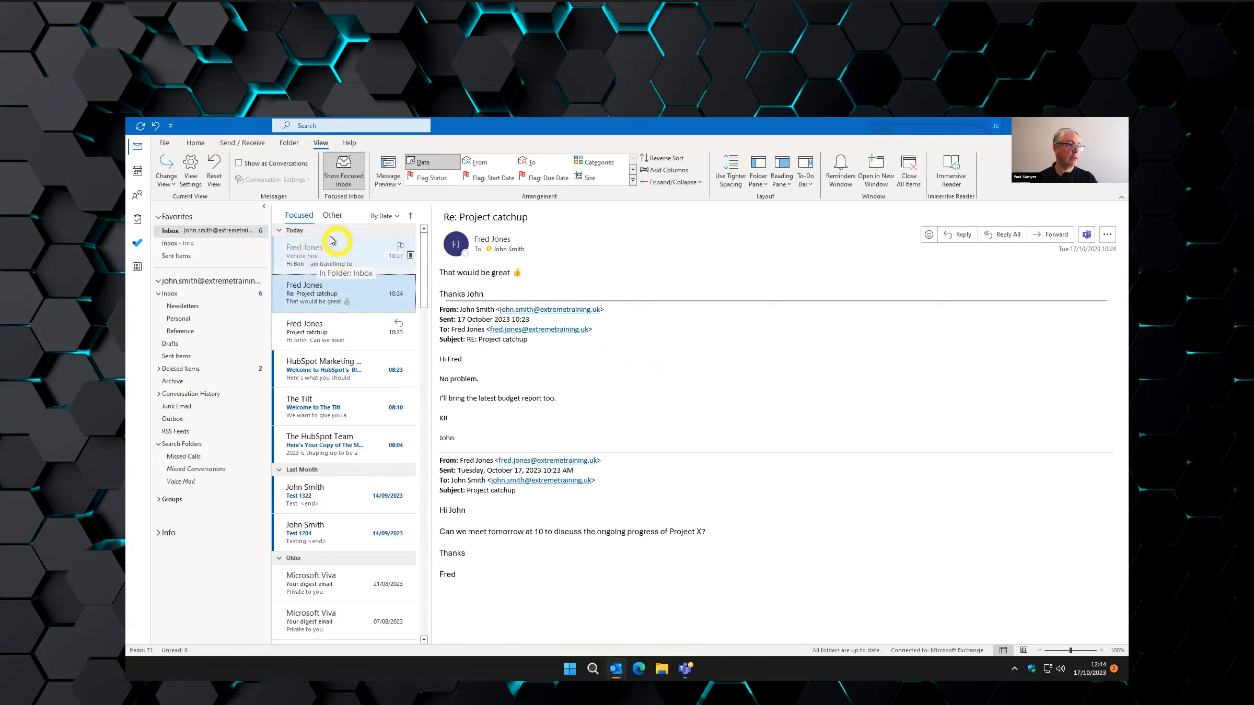
Delete the "Where i am cc'd" conditional formatting rule and apply the view settings.
{"action": "left_click", "coordinate": [191, 169]}
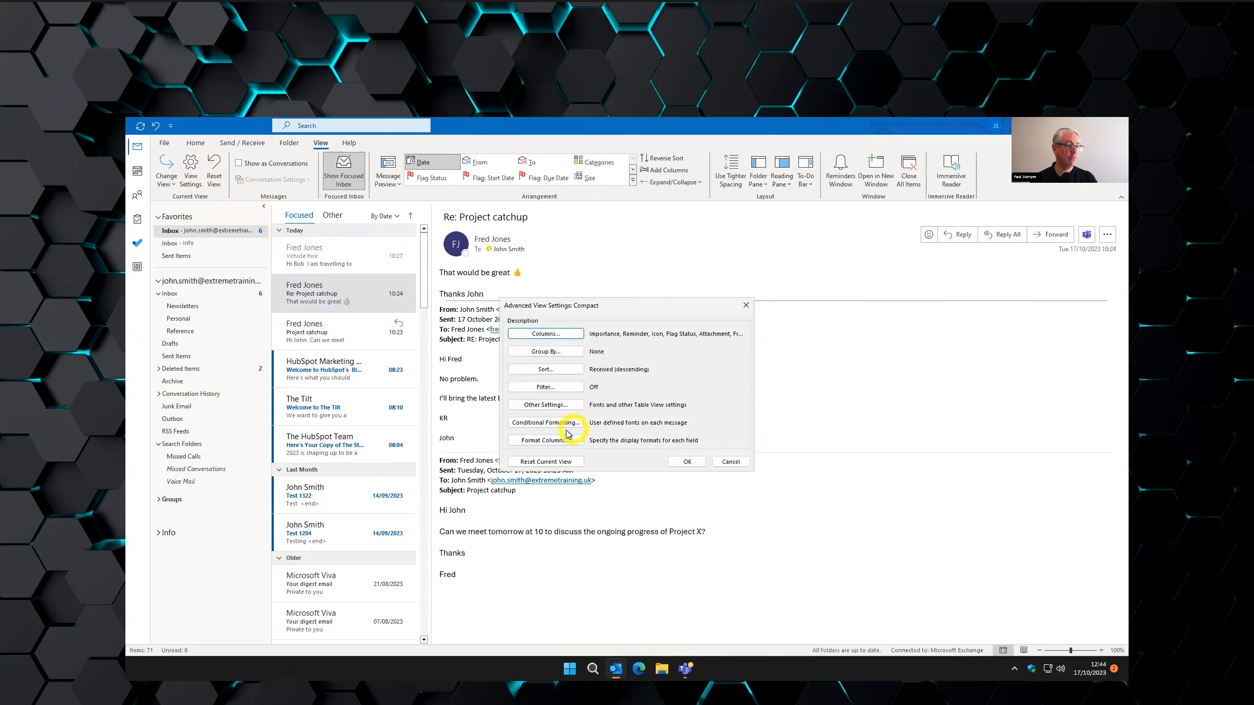
{"action": "left_click", "coordinate": [538, 422]}
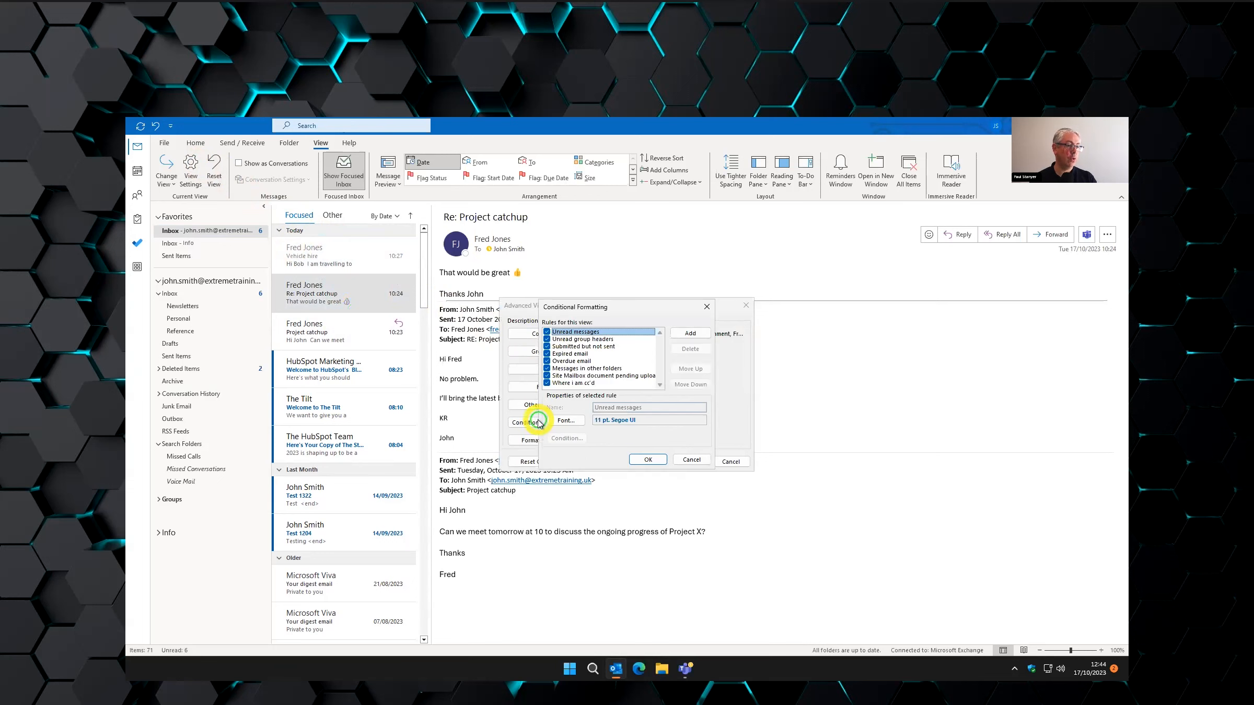
{"action": "left_click", "coordinate": [577, 383]}
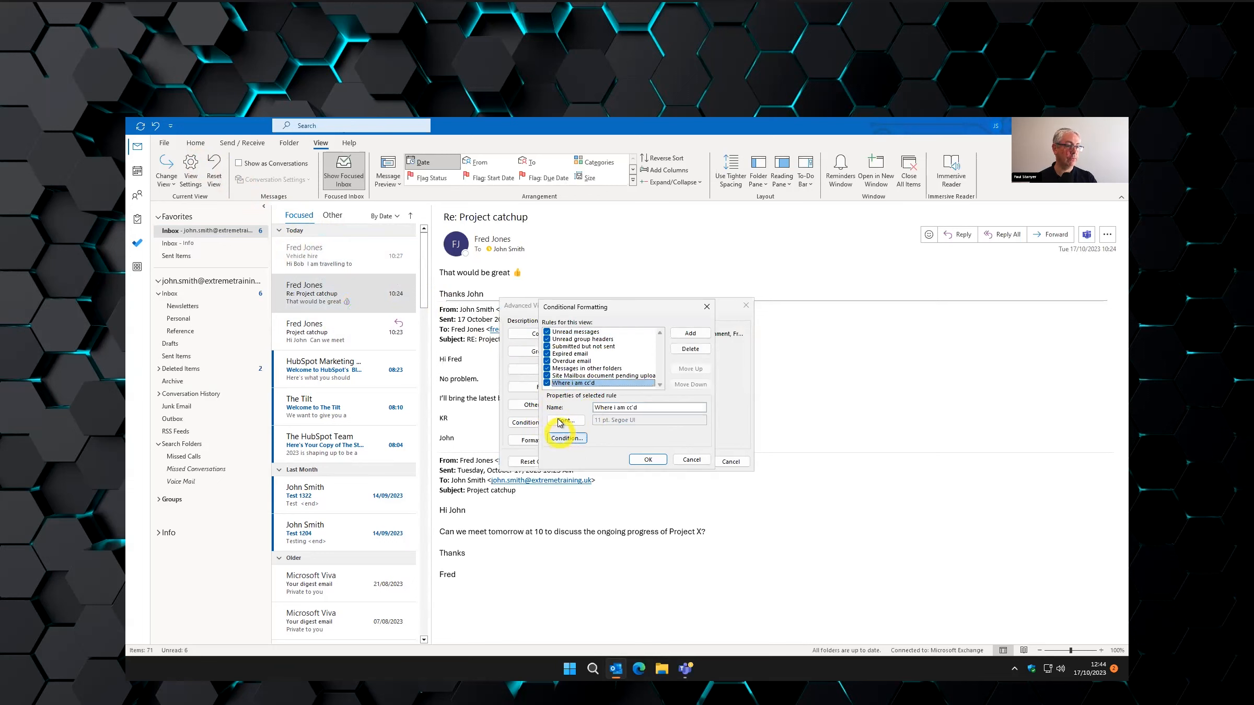
{"action": "left_click", "coordinate": [690, 349]}
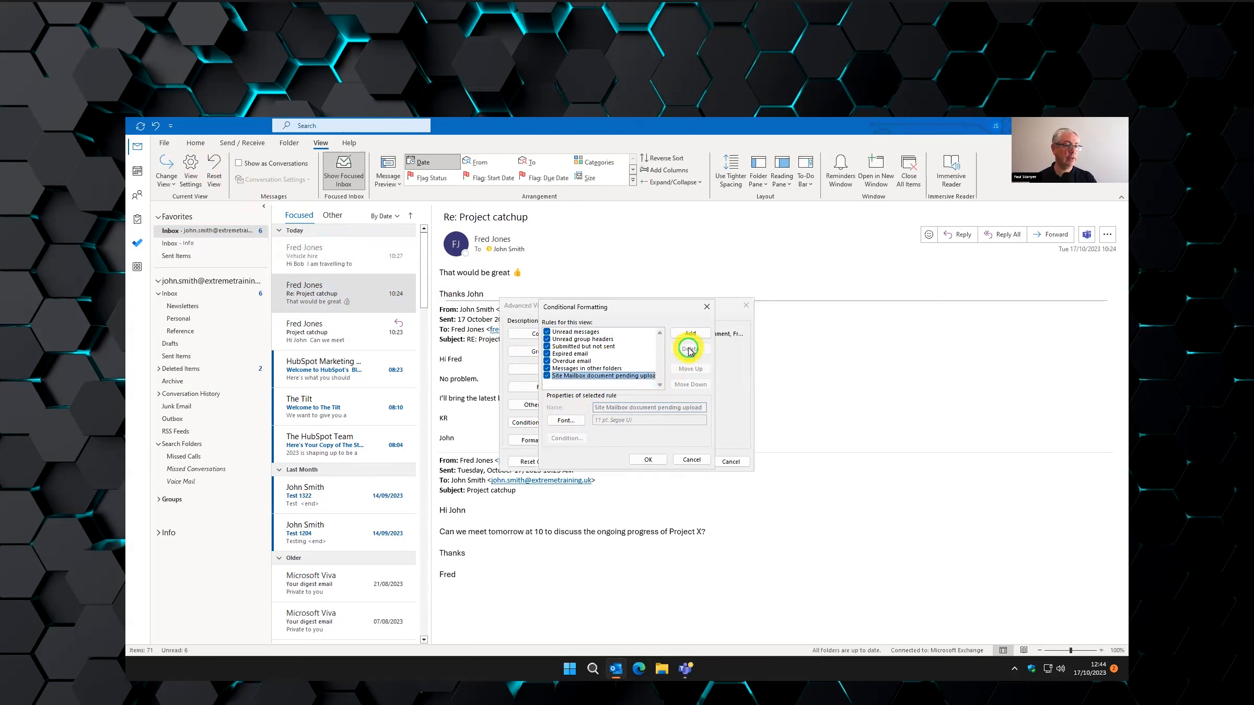
{"action": "left_click", "coordinate": [648, 459]}
{"action": "left_click", "coordinate": [689, 462]}
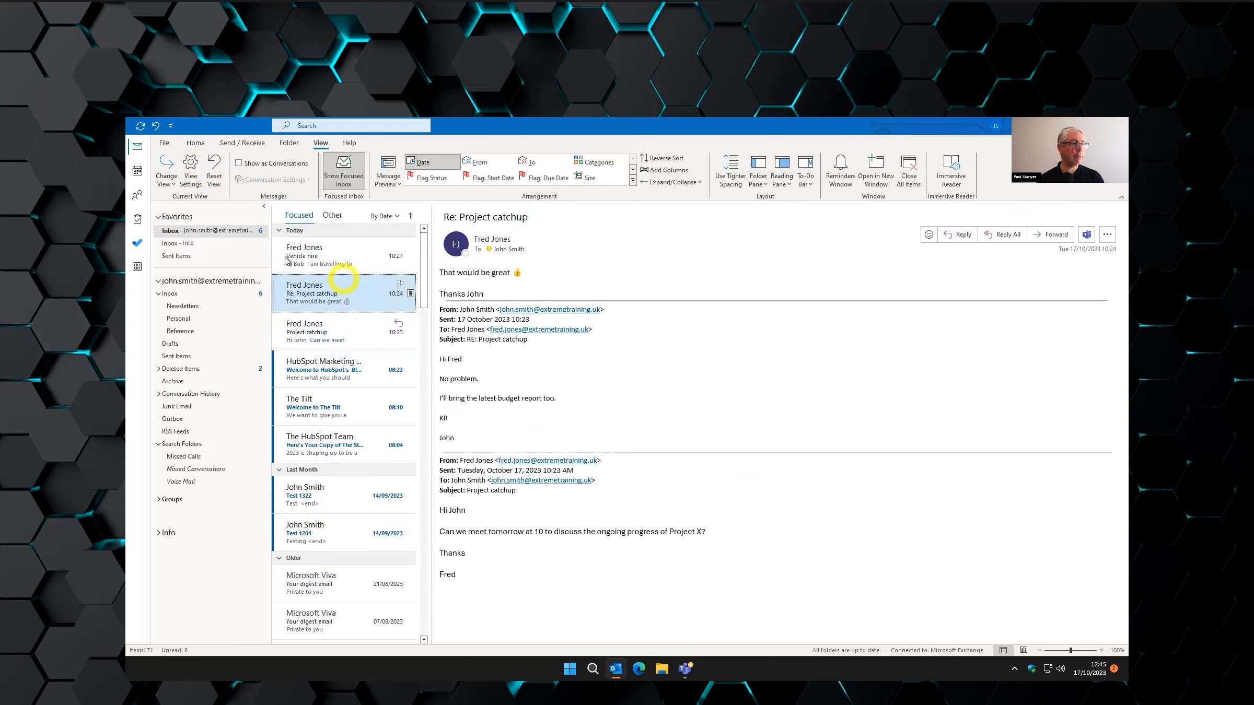
Open the calendar to view the work week of 16 - 20 October 2023.
{"action": "left_click", "coordinate": [145, 175]}
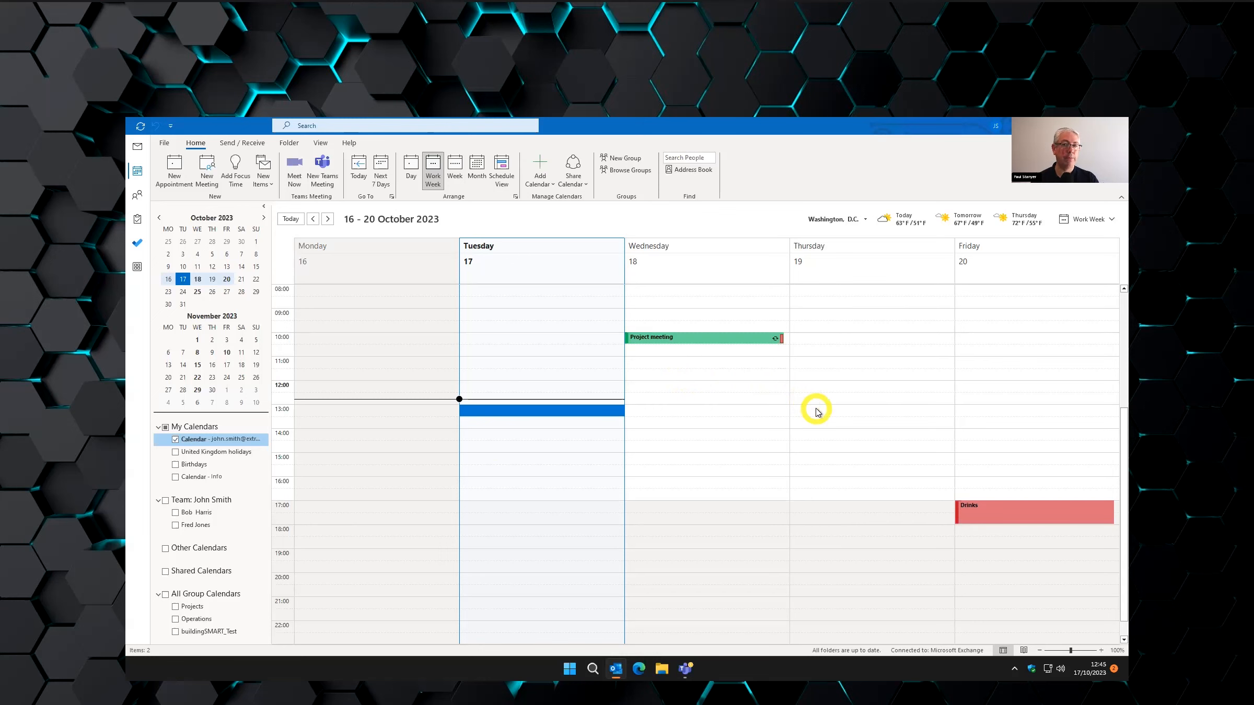
{"action": "key", "text": "alt+Tab"}
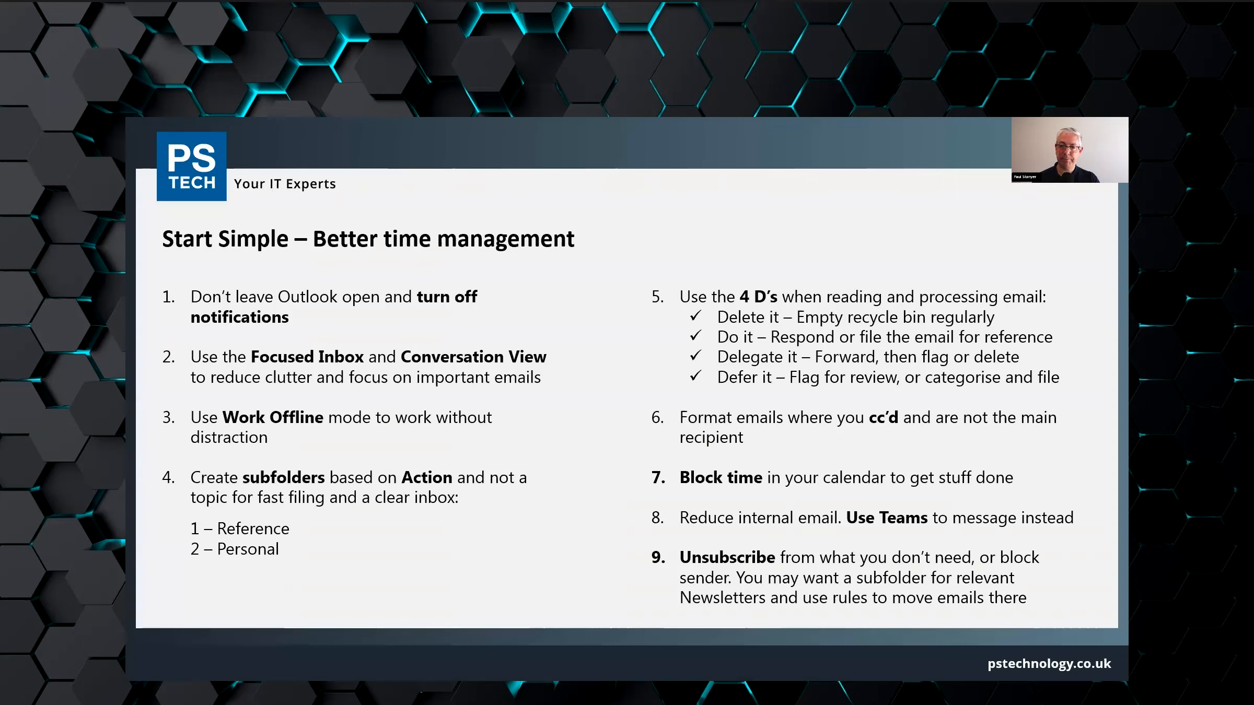
{"action": "key", "text": "Right"}
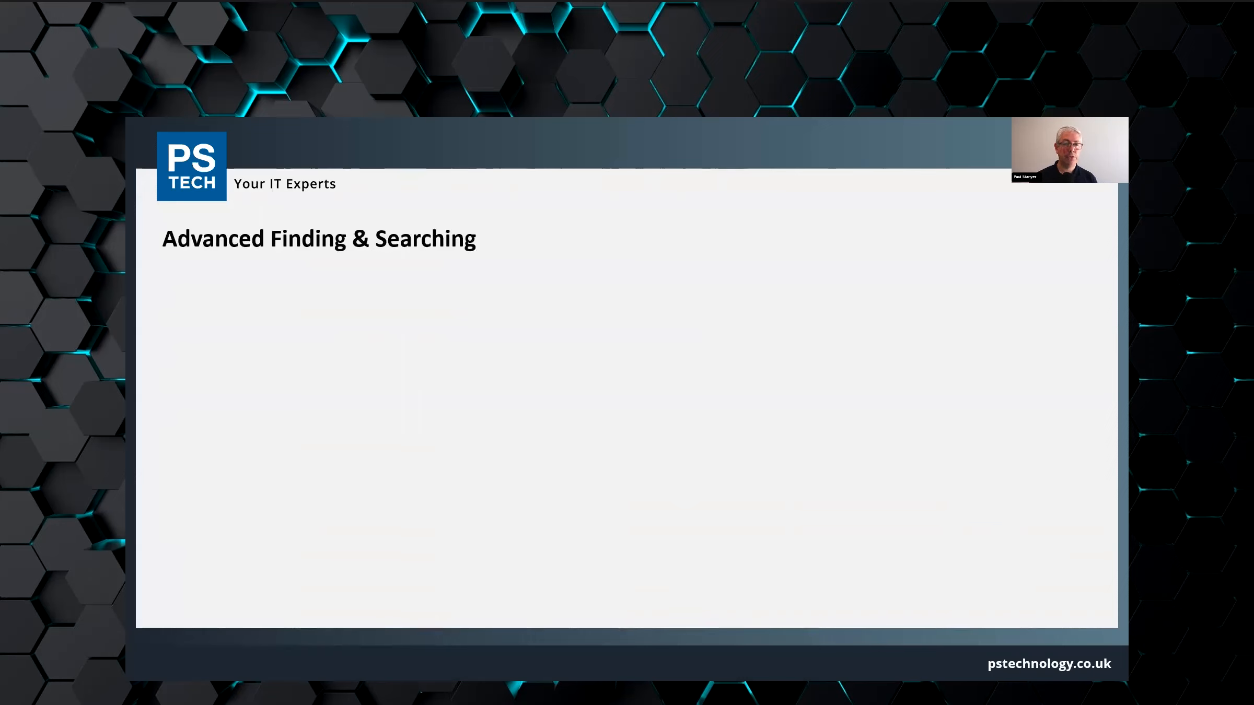
{"action": "key", "text": "Right"}
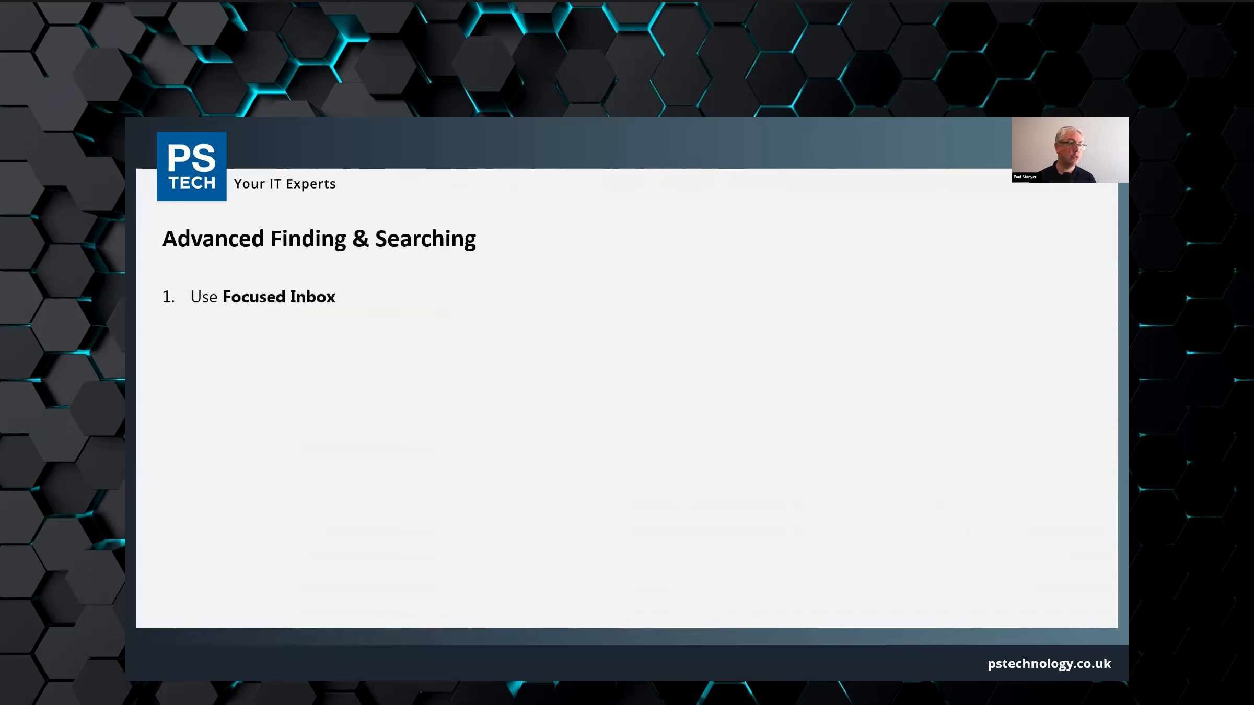
{"action": "key", "text": "Right"}
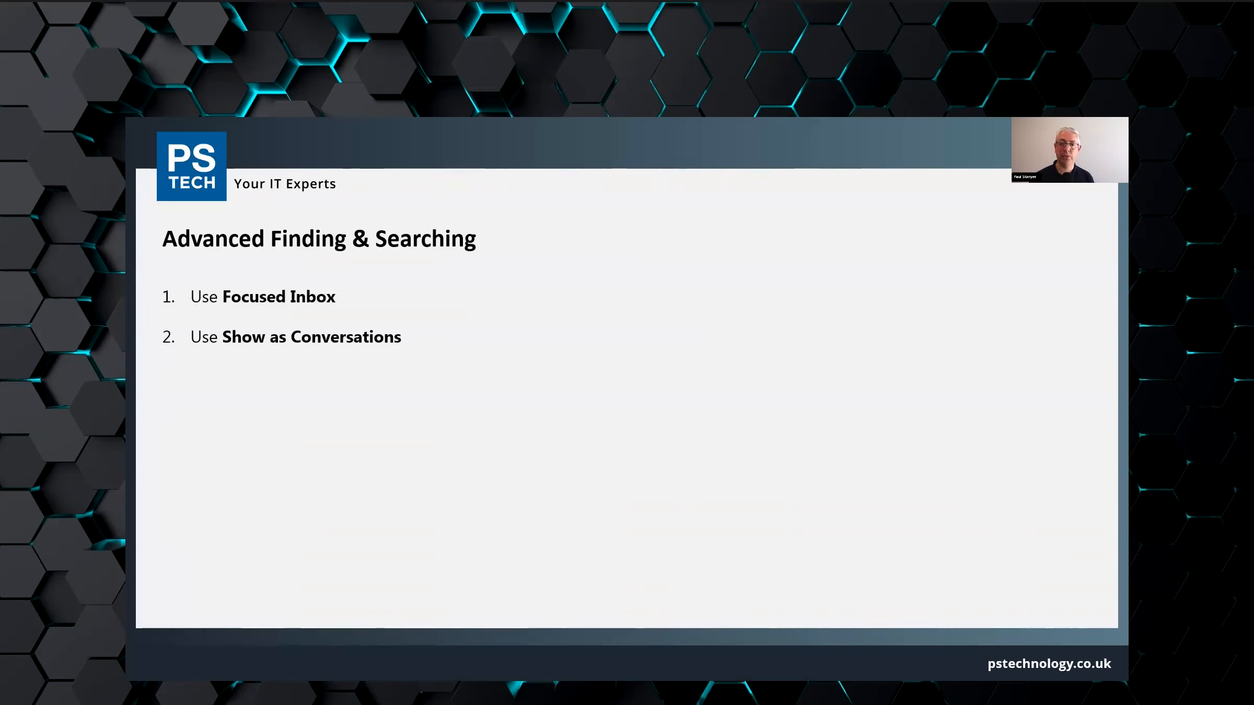
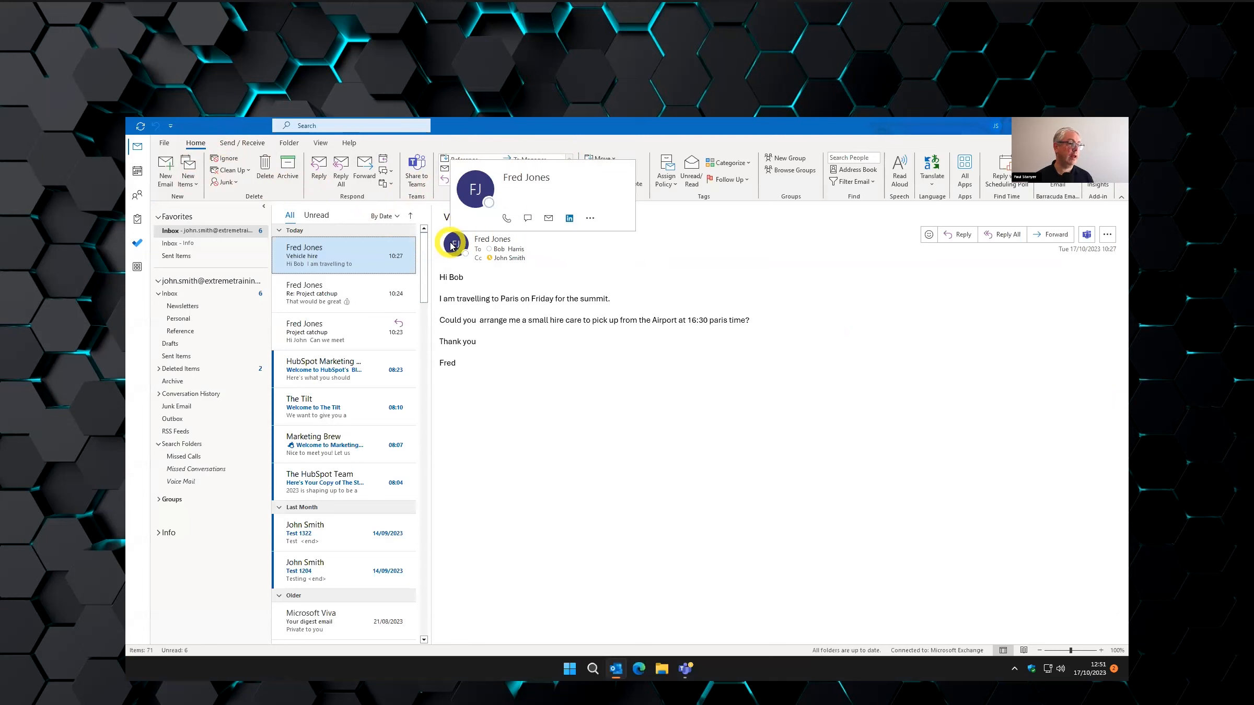
View the contact card of the Vehicle hire email's sender and close it.
{"action": "left_click", "coordinate": [452, 246]}
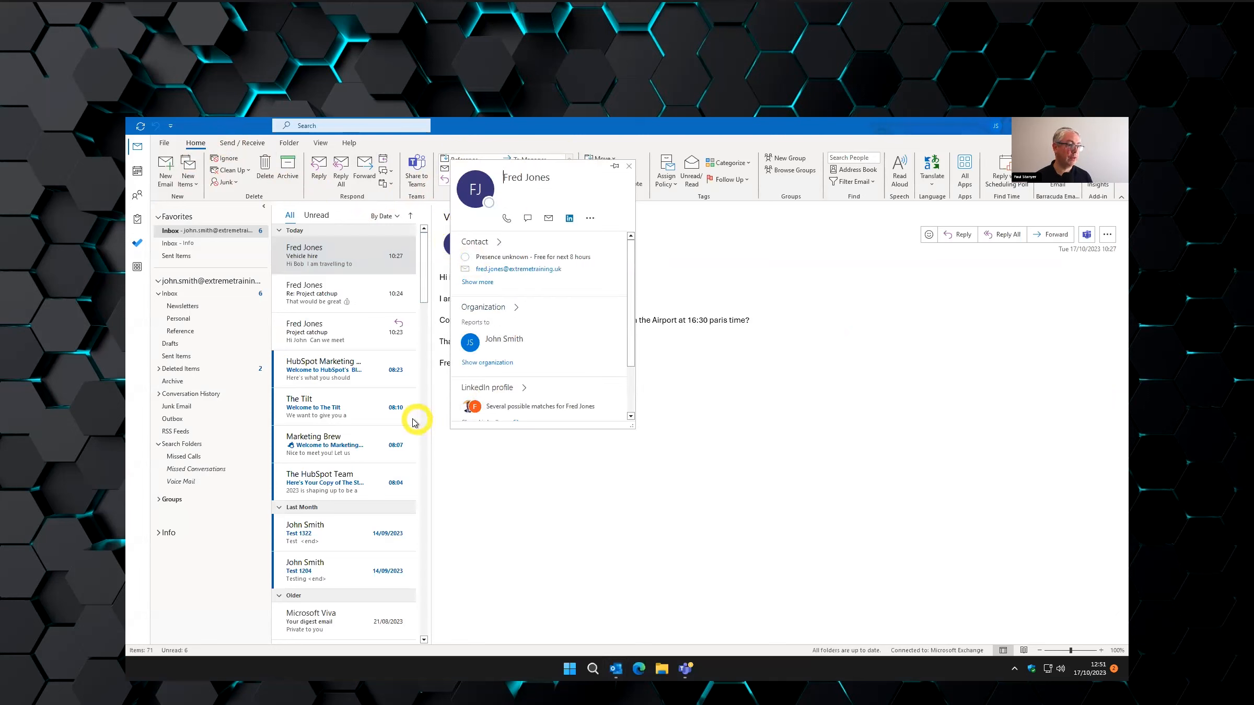
{"action": "left_click", "coordinate": [454, 469]}
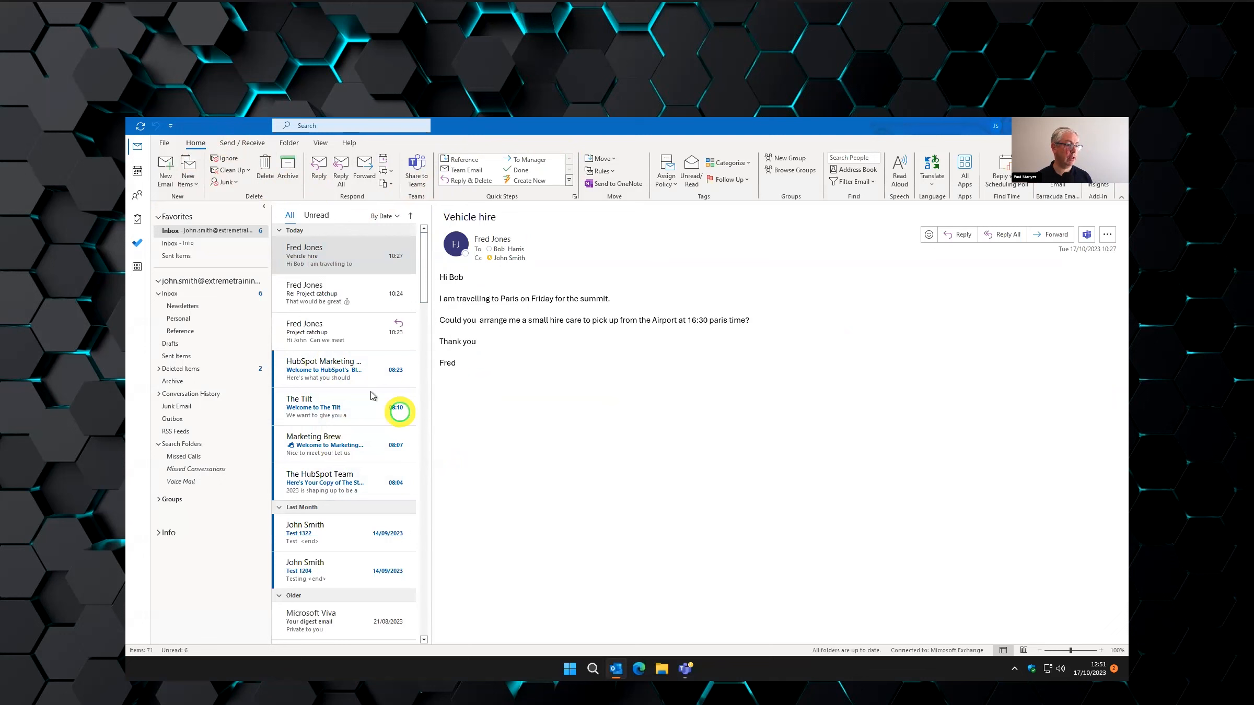
Assign the blue category to the HubSpot Marketing email in the inbox.
{"action": "right_click", "coordinate": [334, 371]}
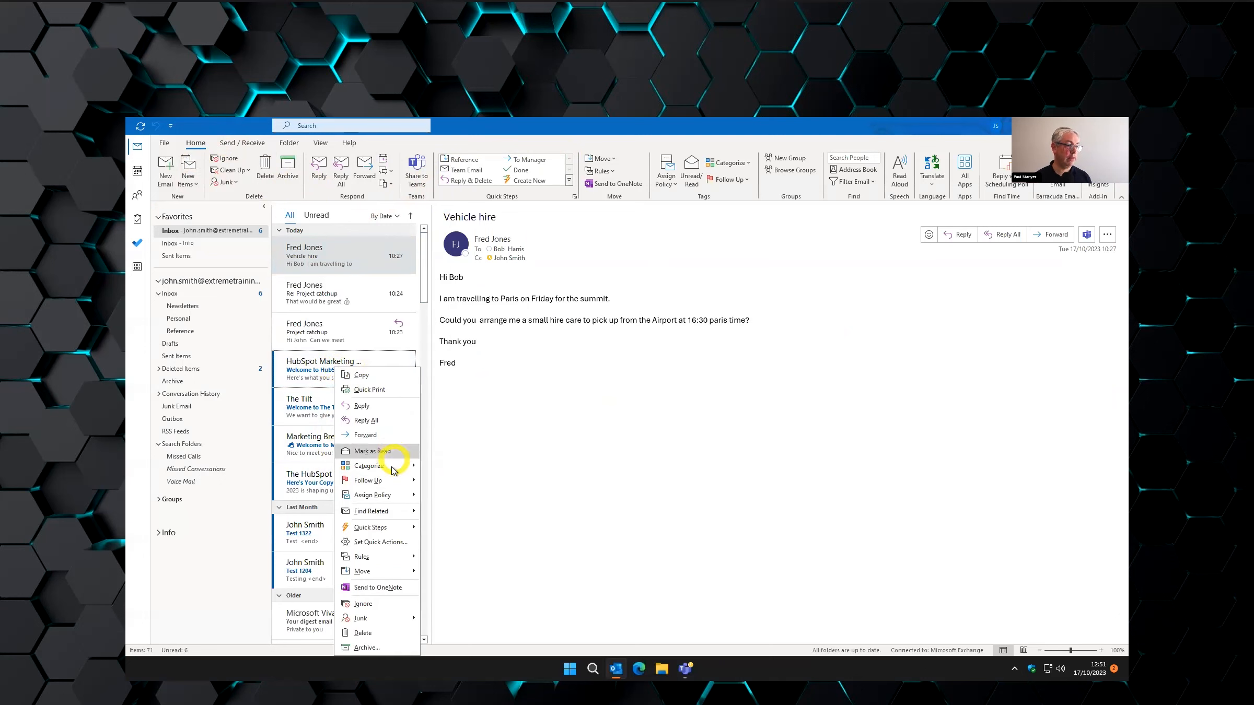
{"action": "mouse_move", "coordinate": [403, 470]}
{"action": "left_click", "coordinate": [455, 512]}
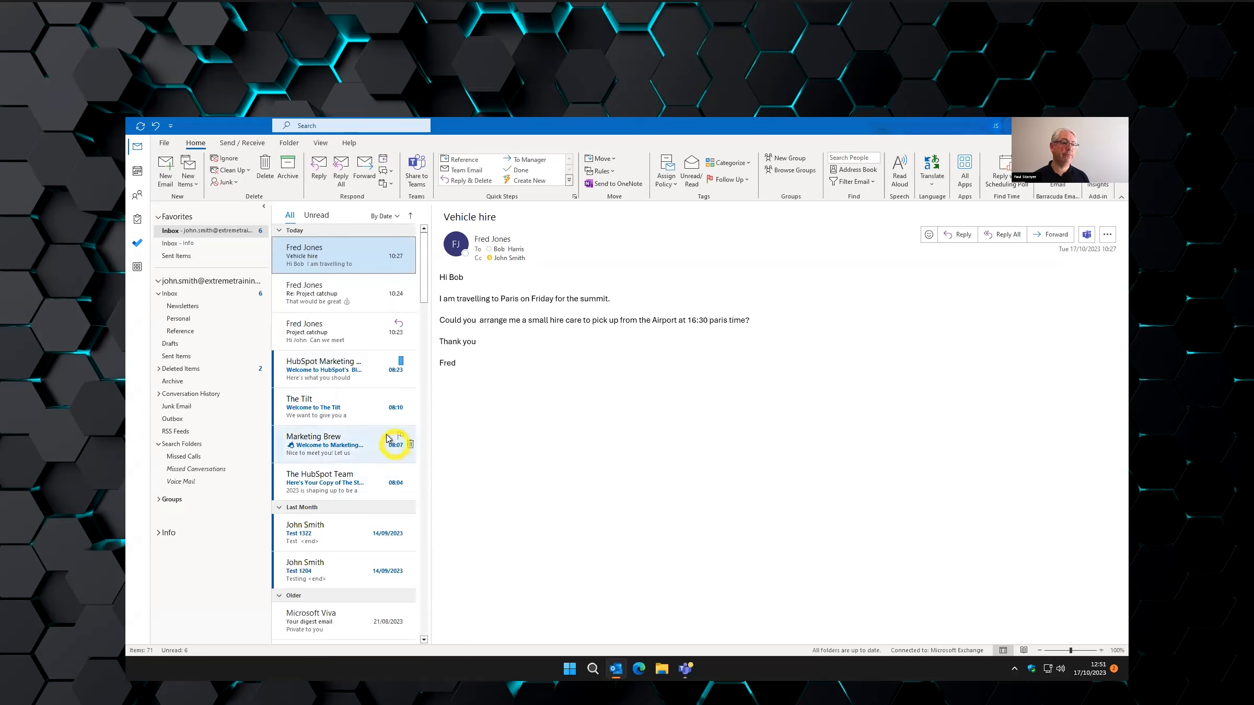
Move the HubSpot Marketing email from the inbox into the Newsletters subfolder.
{"action": "left_click_drag", "start_coordinate": [339, 366], "coordinate": [193, 307]}
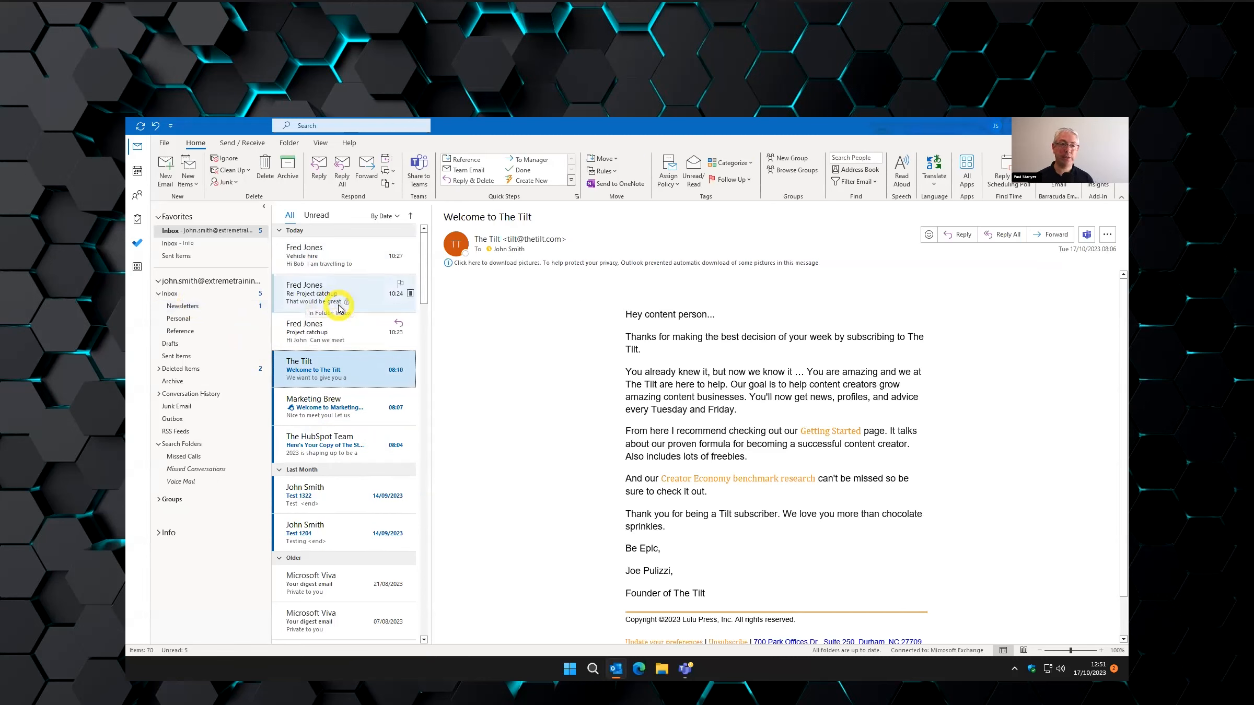
Create a new quick step named Newsletter with a Categorize message action that assigns the blue Newletters category.
{"action": "left_click", "coordinate": [528, 182]}
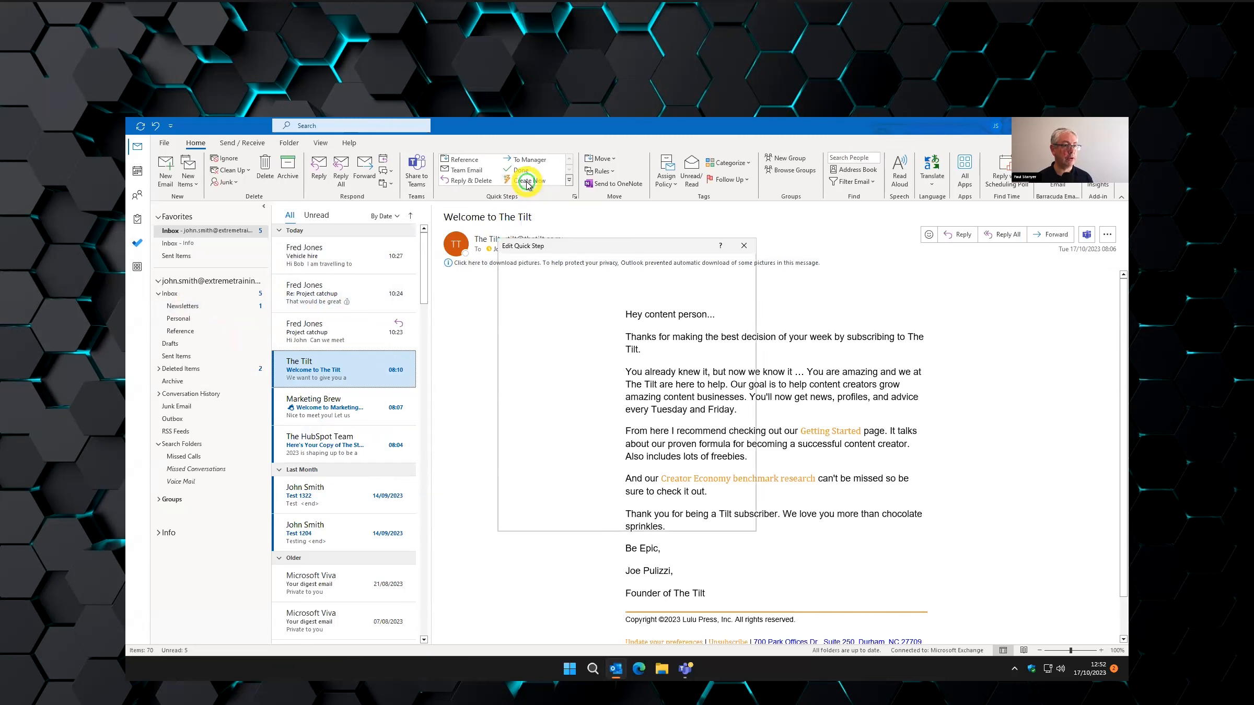
{"action": "type", "text": "Newsletter"}
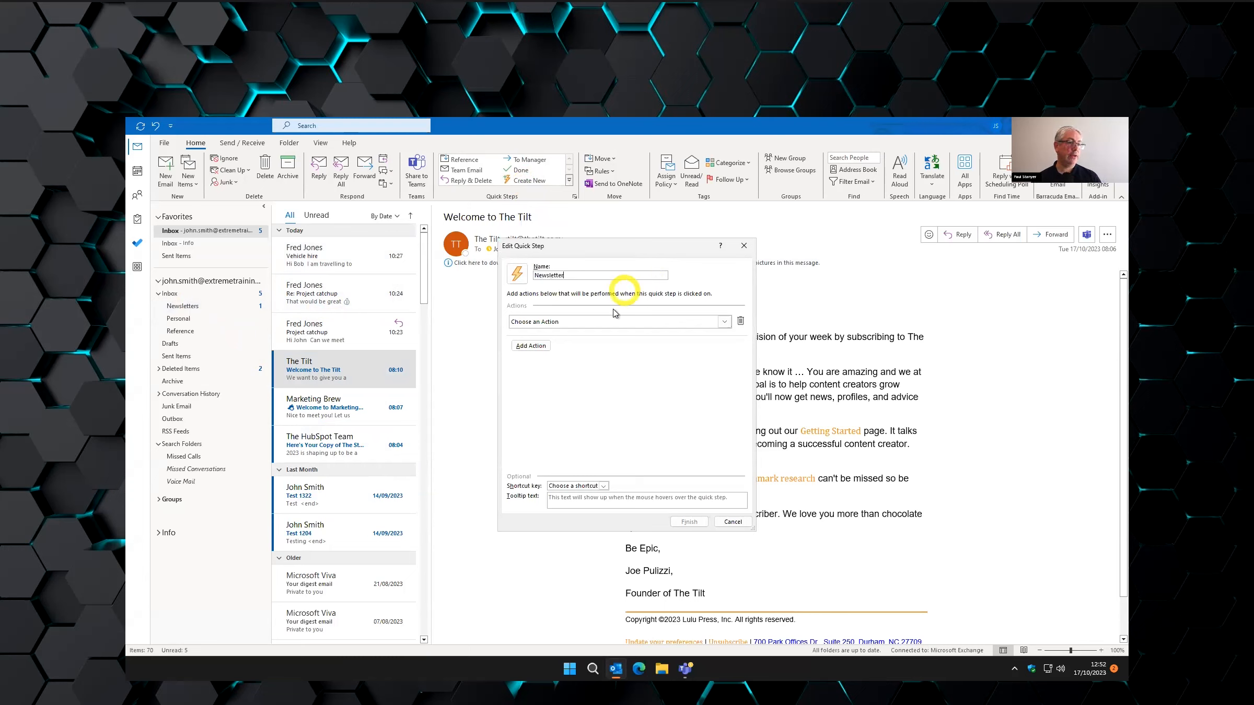
{"action": "left_click", "coordinate": [569, 324]}
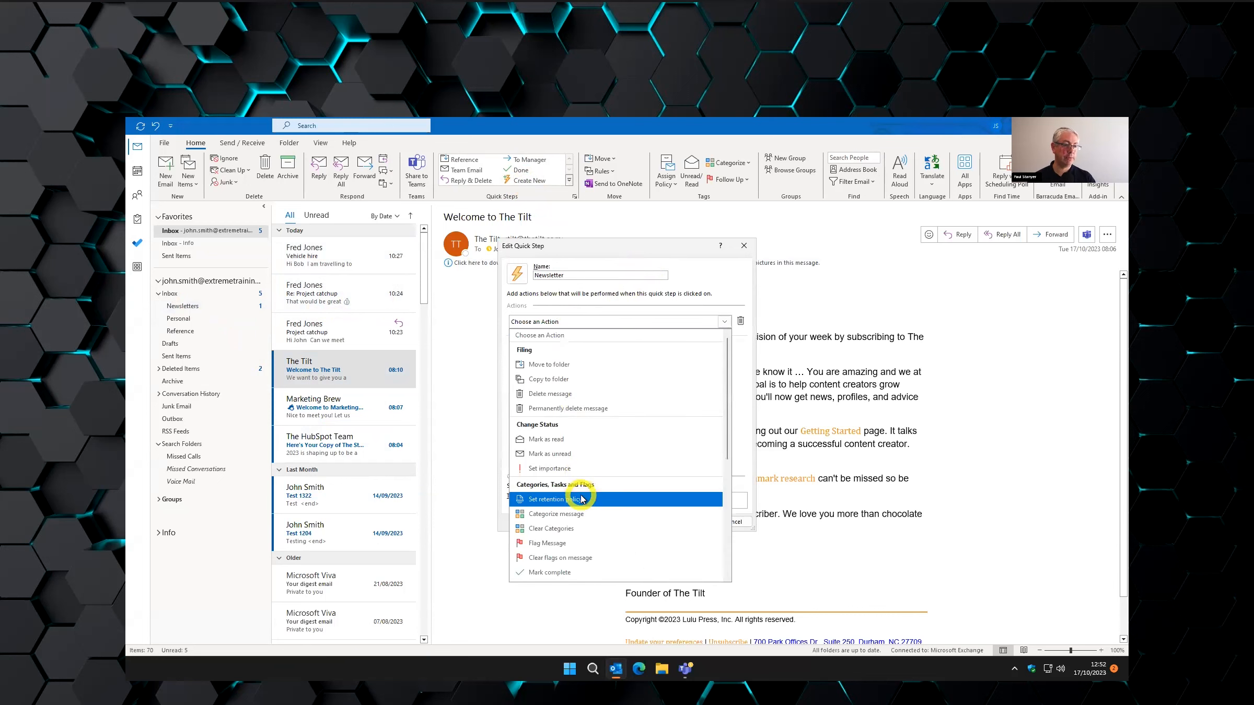
{"action": "left_click", "coordinate": [577, 514]}
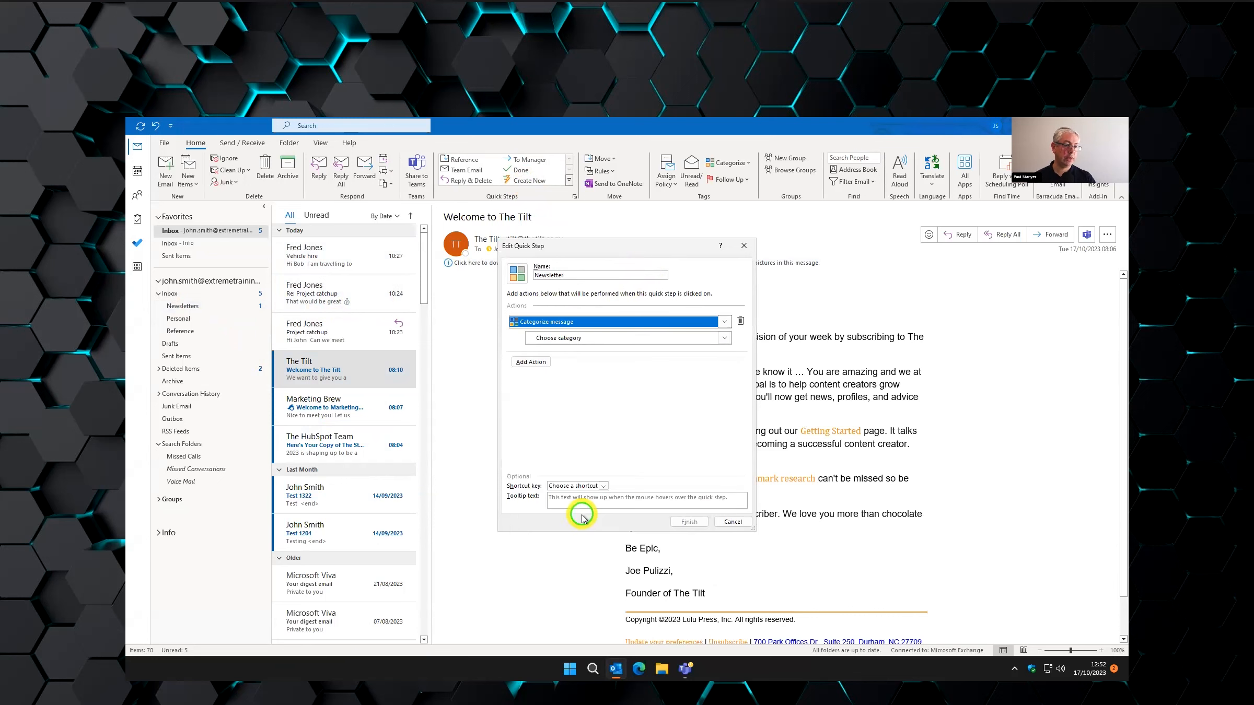
{"action": "left_click", "coordinate": [724, 338]}
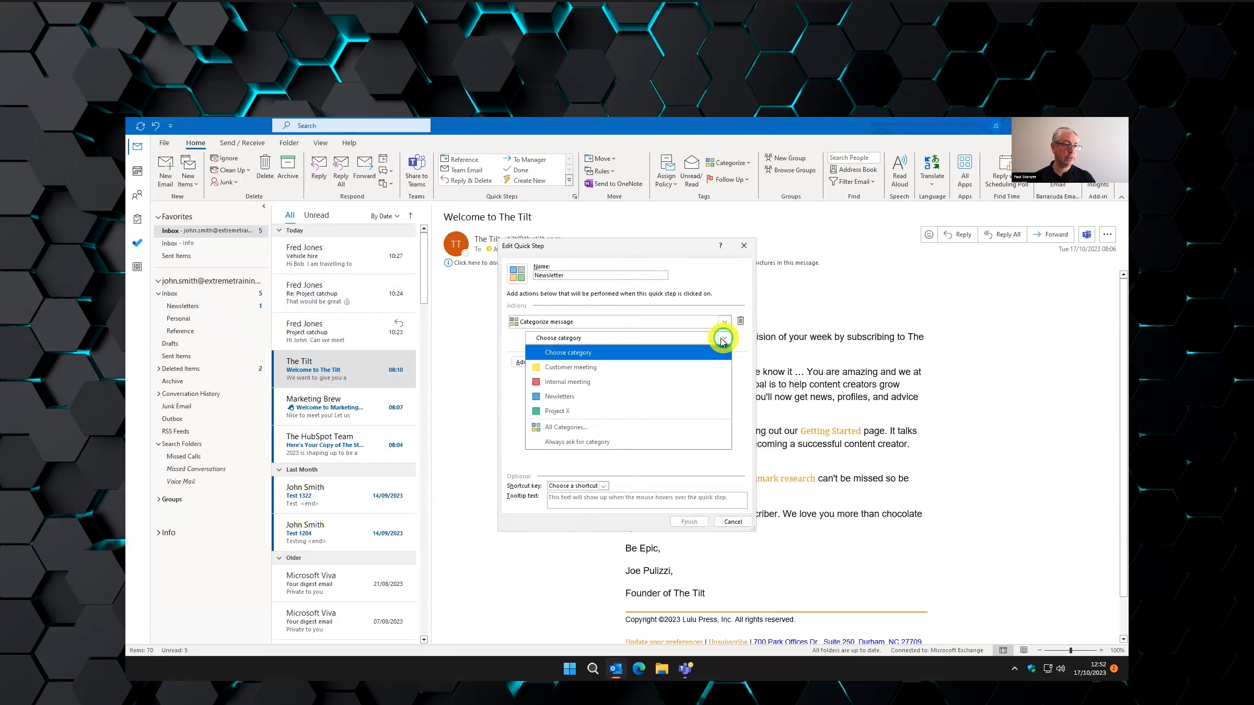
{"action": "left_click", "coordinate": [574, 397]}
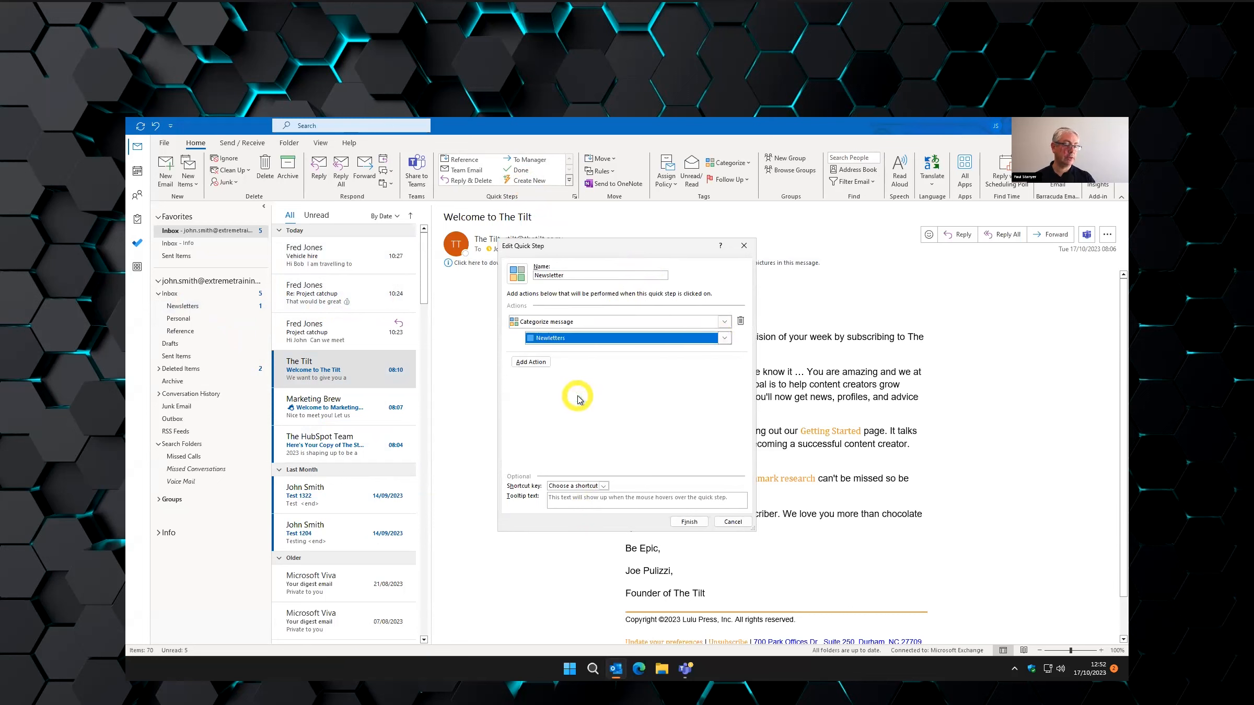
Add a second action to the quick step that moves the message to the Newsletters folder.
{"action": "left_click", "coordinate": [531, 361]}
{"action": "left_click", "coordinate": [571, 364]}
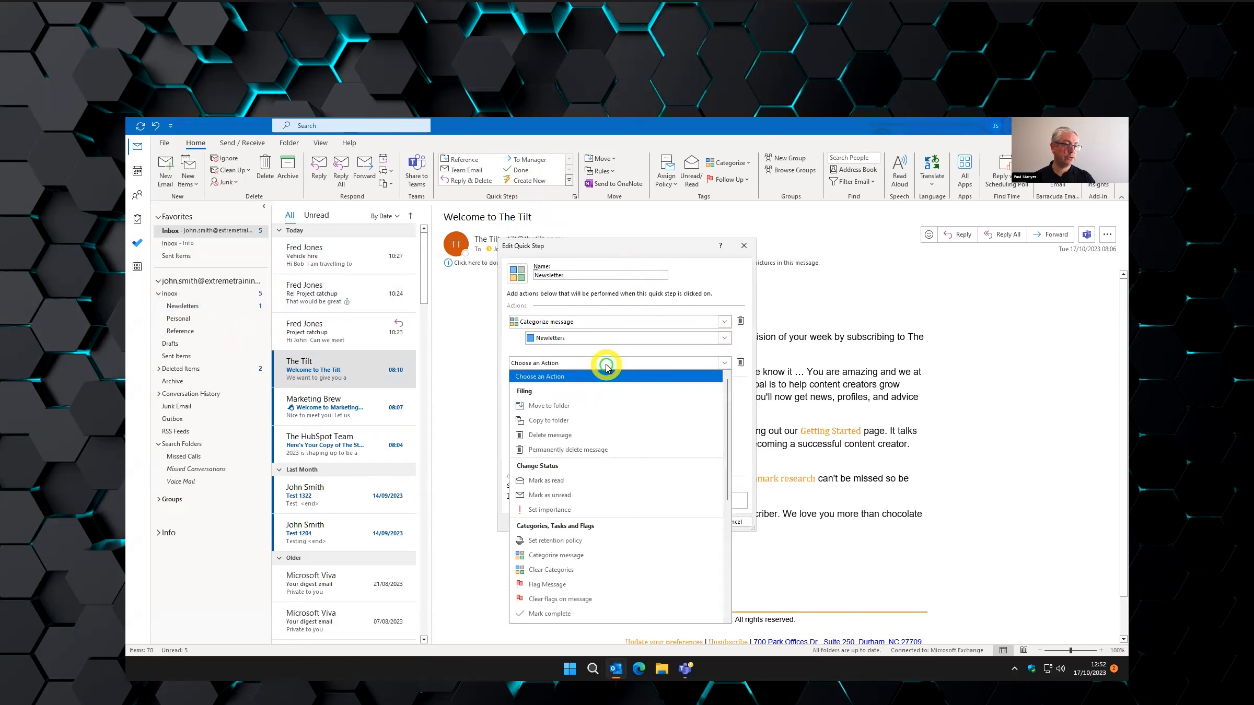
{"action": "left_click", "coordinate": [576, 410]}
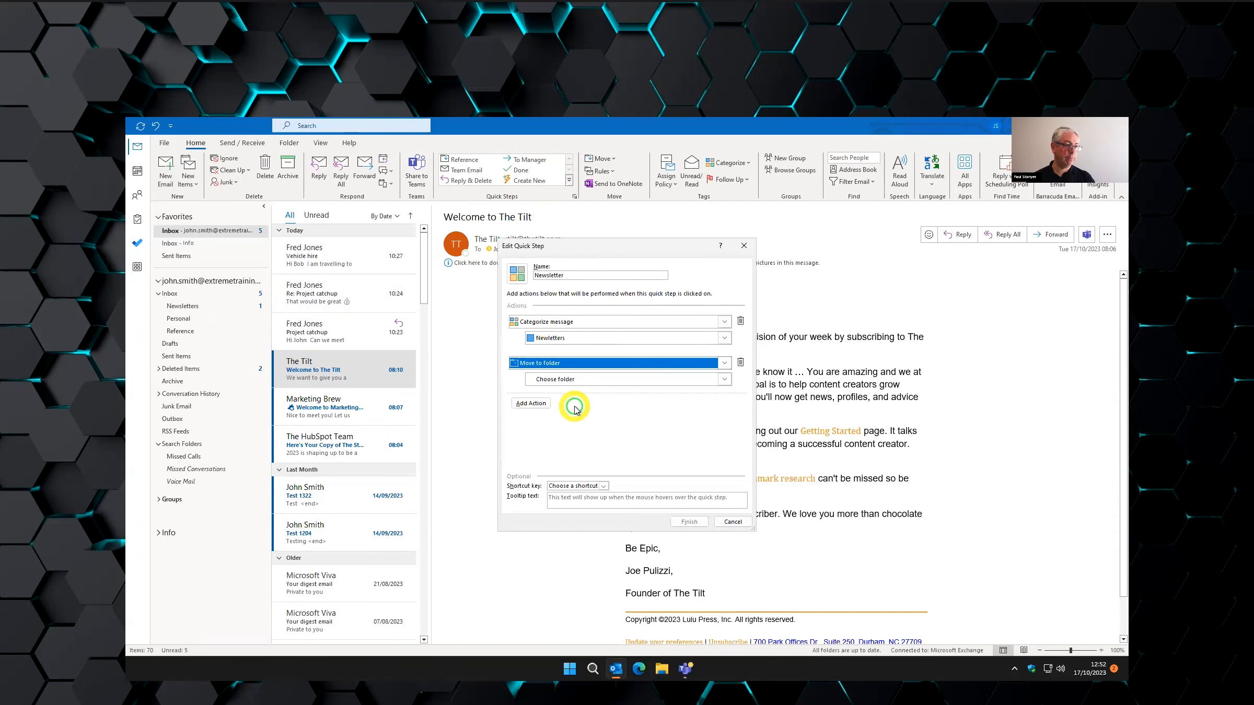
{"action": "left_click", "coordinate": [576, 380]}
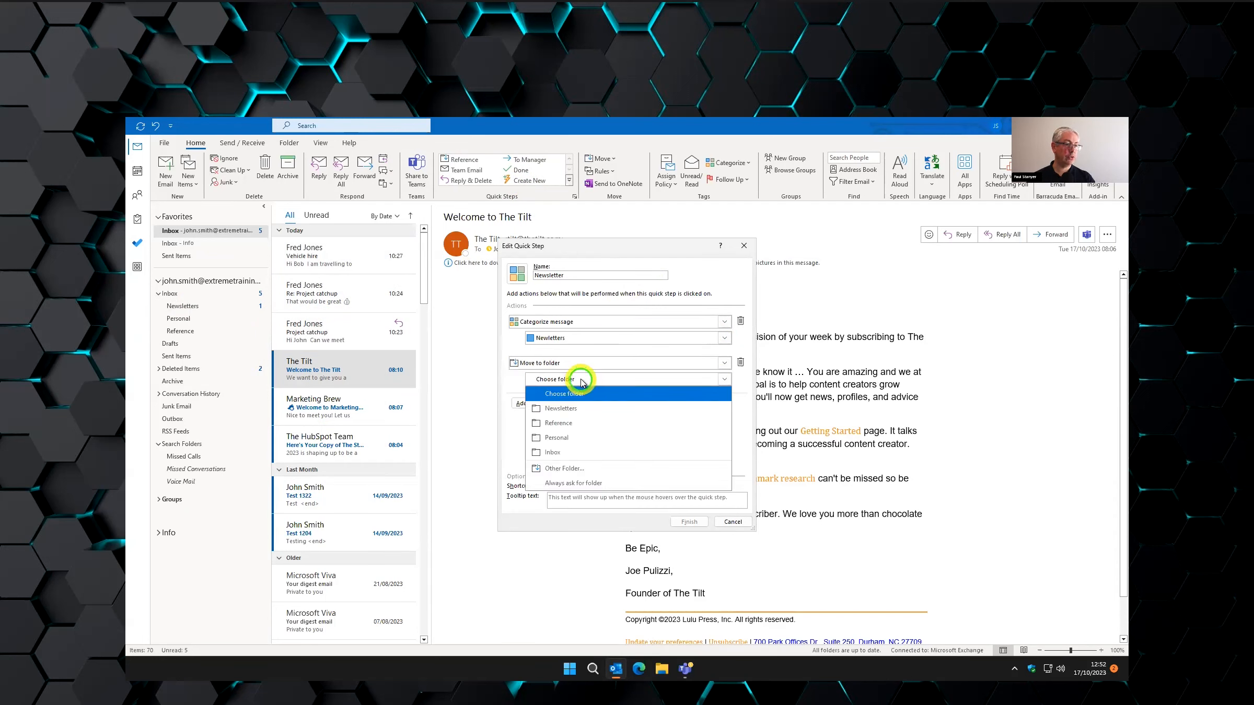
{"action": "left_click", "coordinate": [572, 408]}
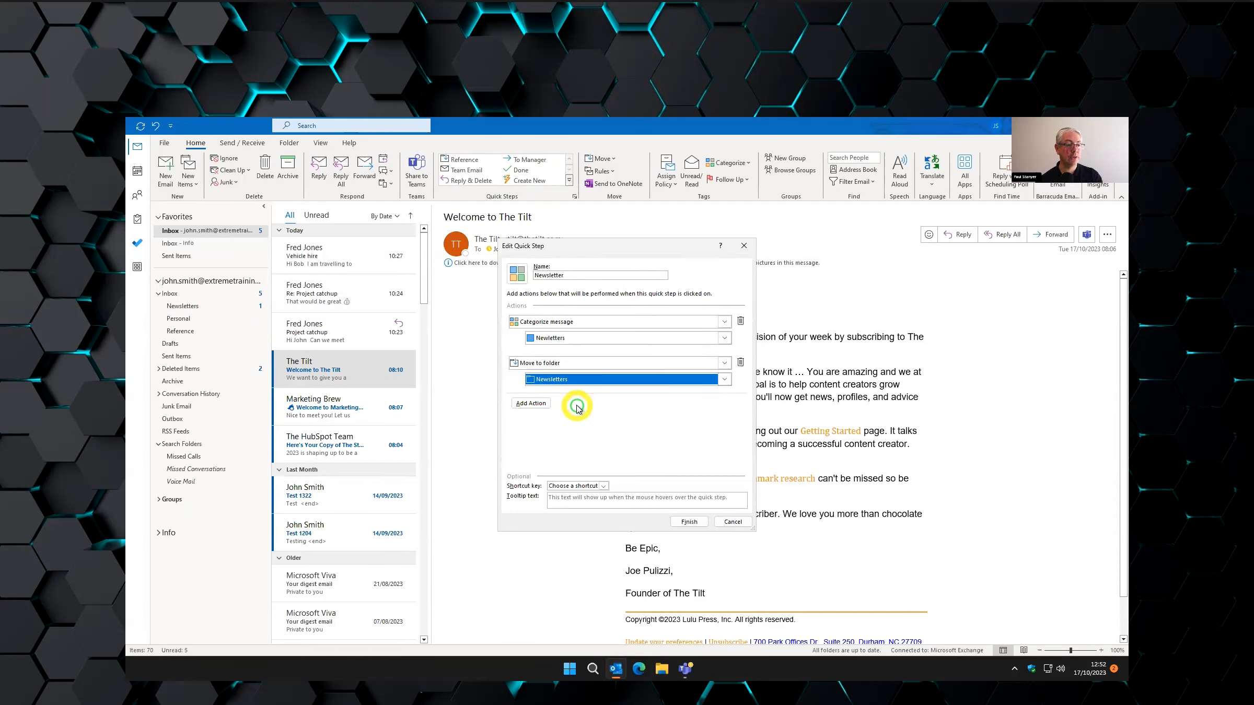
Add a Mark as read action to the quick step and save it without a shortcut key.
{"action": "left_click", "coordinate": [530, 404]}
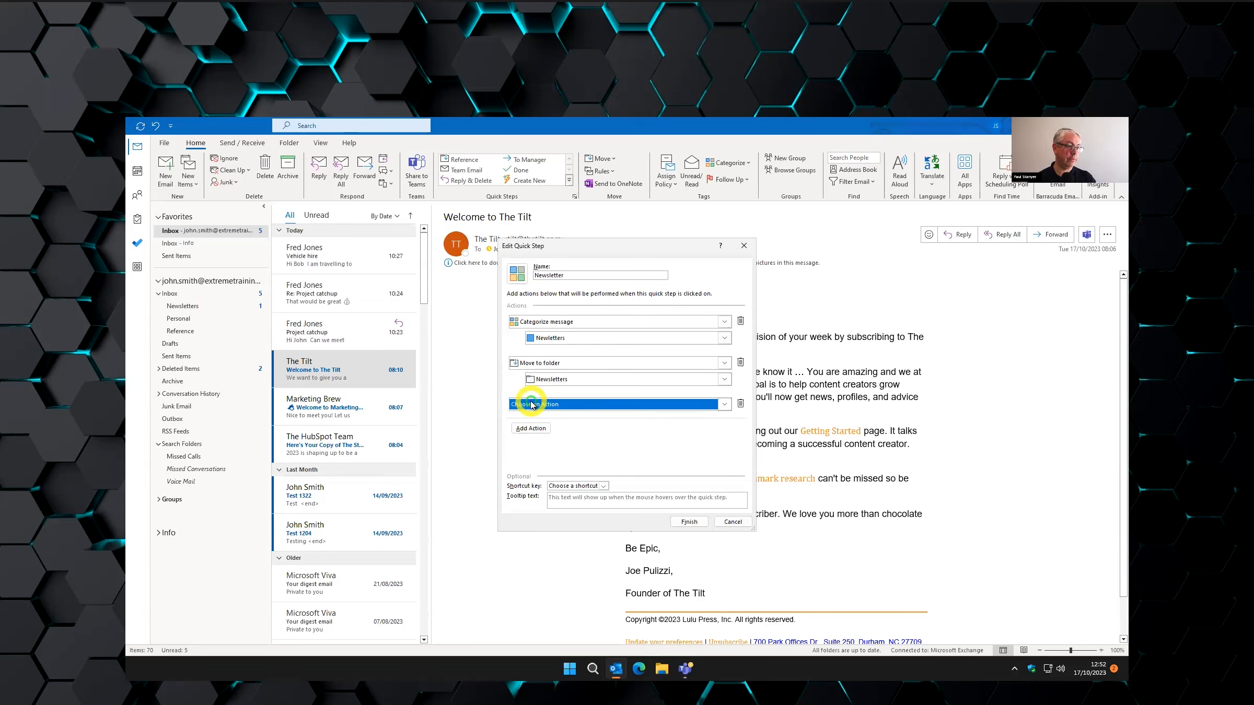
{"action": "left_click", "coordinate": [606, 408]}
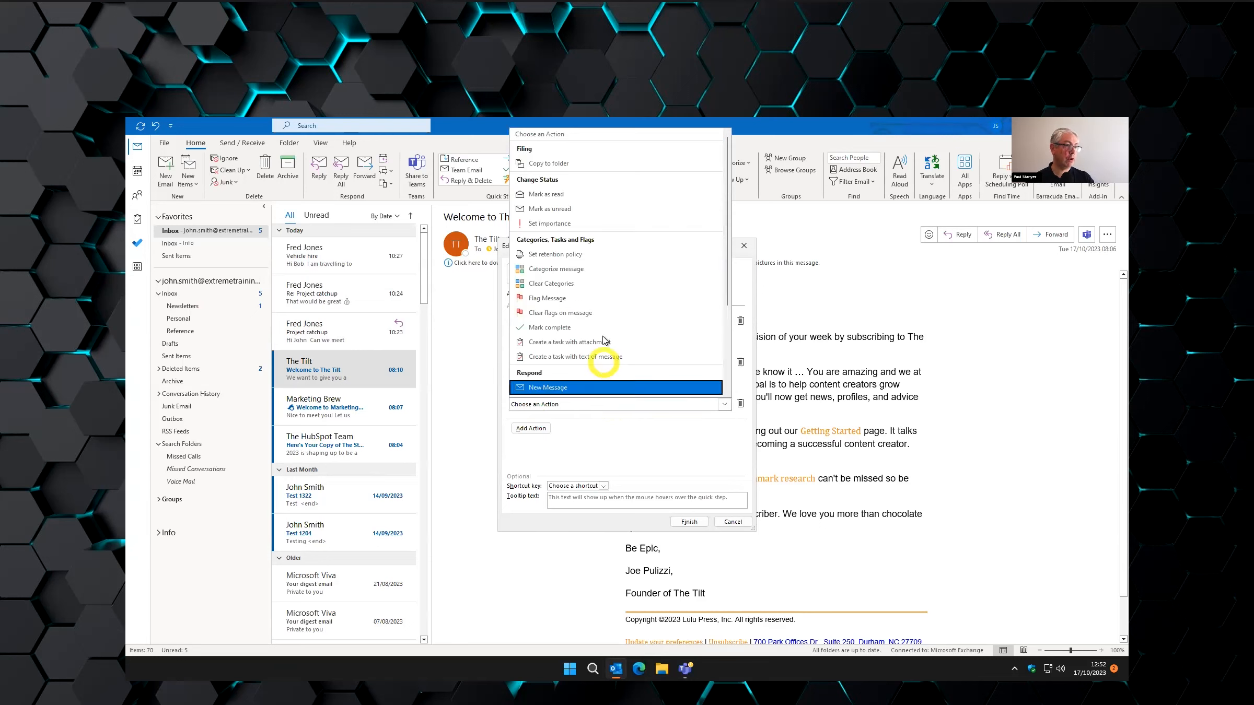
{"action": "left_click", "coordinate": [589, 192]}
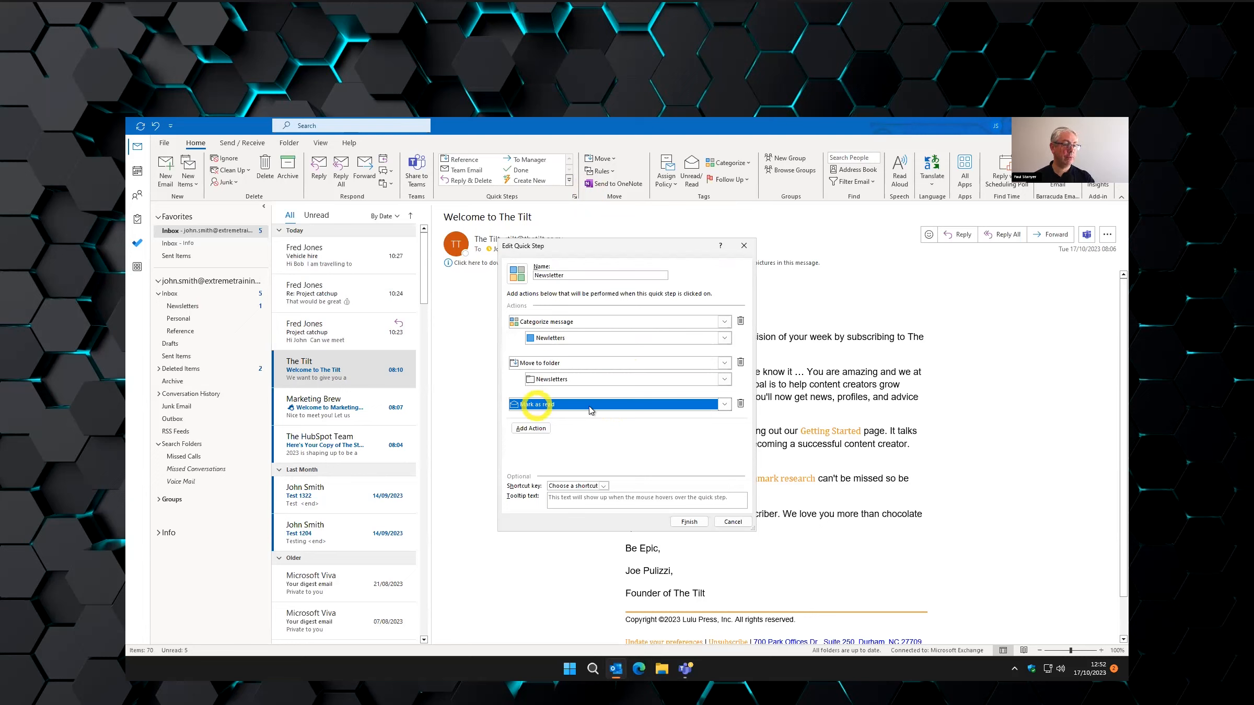
{"action": "left_click", "coordinate": [600, 486]}
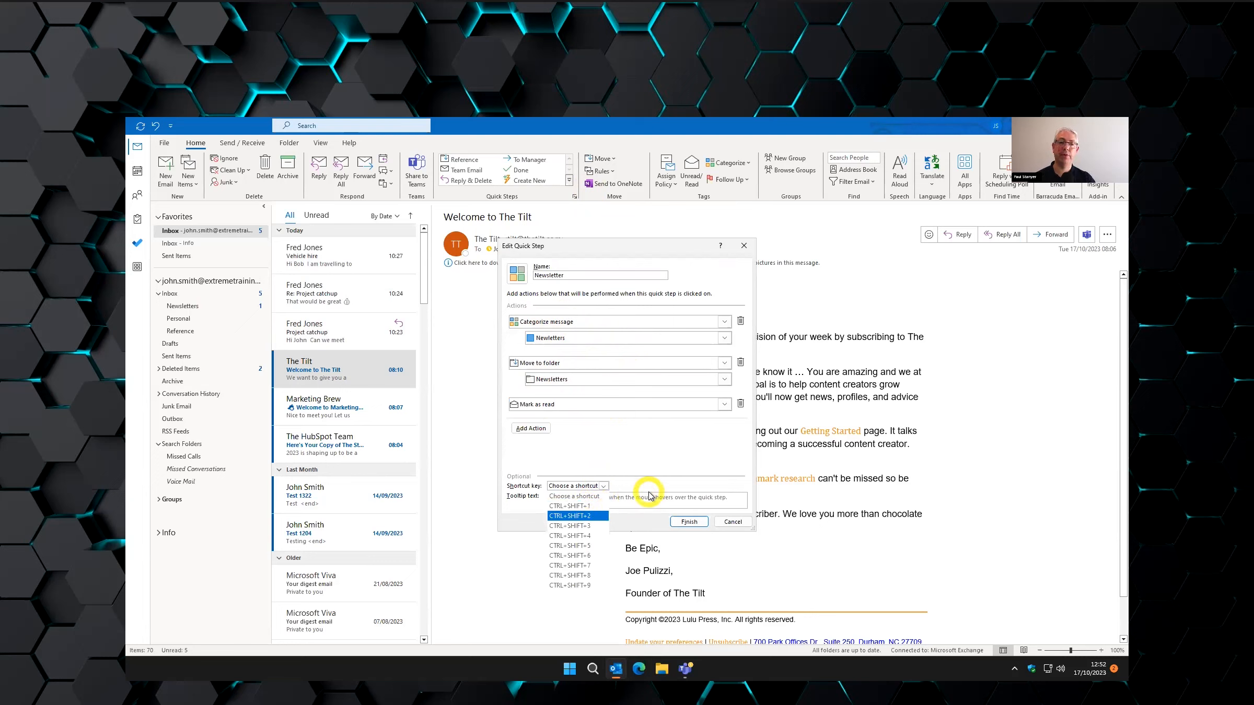
{"action": "left_click", "coordinate": [674, 462]}
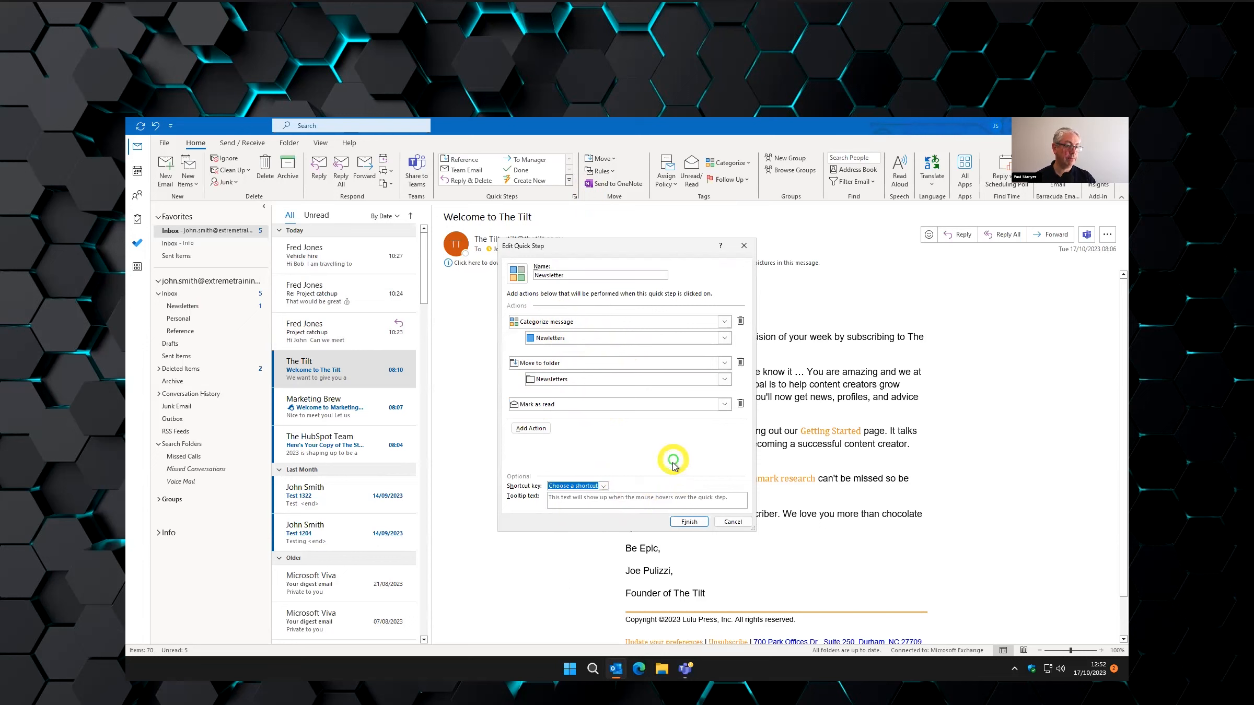
{"action": "left_click", "coordinate": [689, 520]}
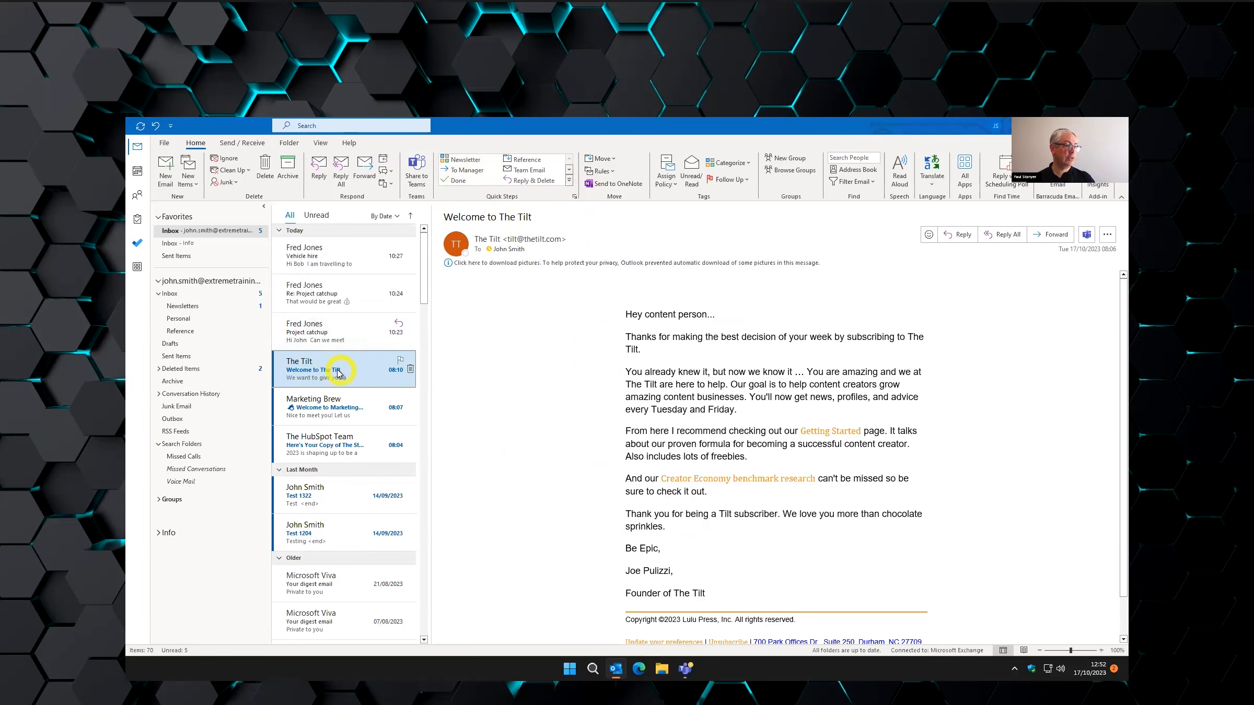
Run the Newsletter quick step on The Tilt, Marketing Brew and The HubSpot Team emails, and open the Newsletters folder to check them.
{"action": "left_click", "coordinate": [463, 161]}
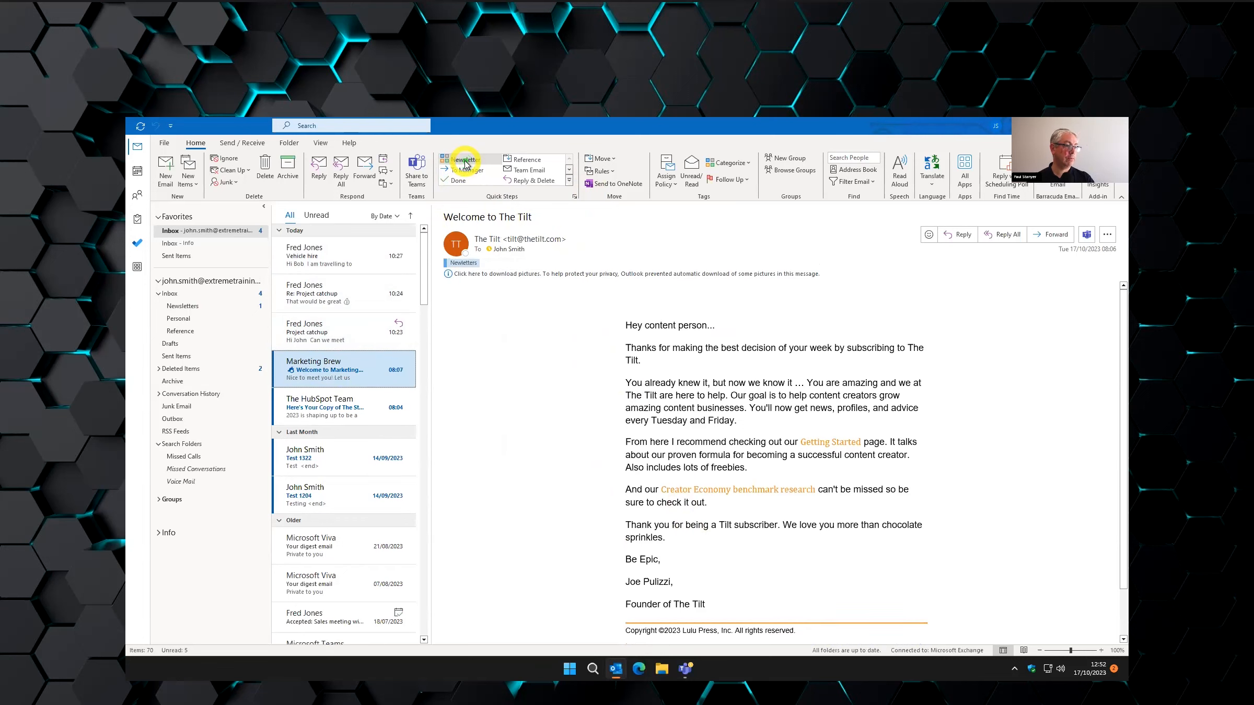
{"action": "left_click", "coordinate": [463, 162]}
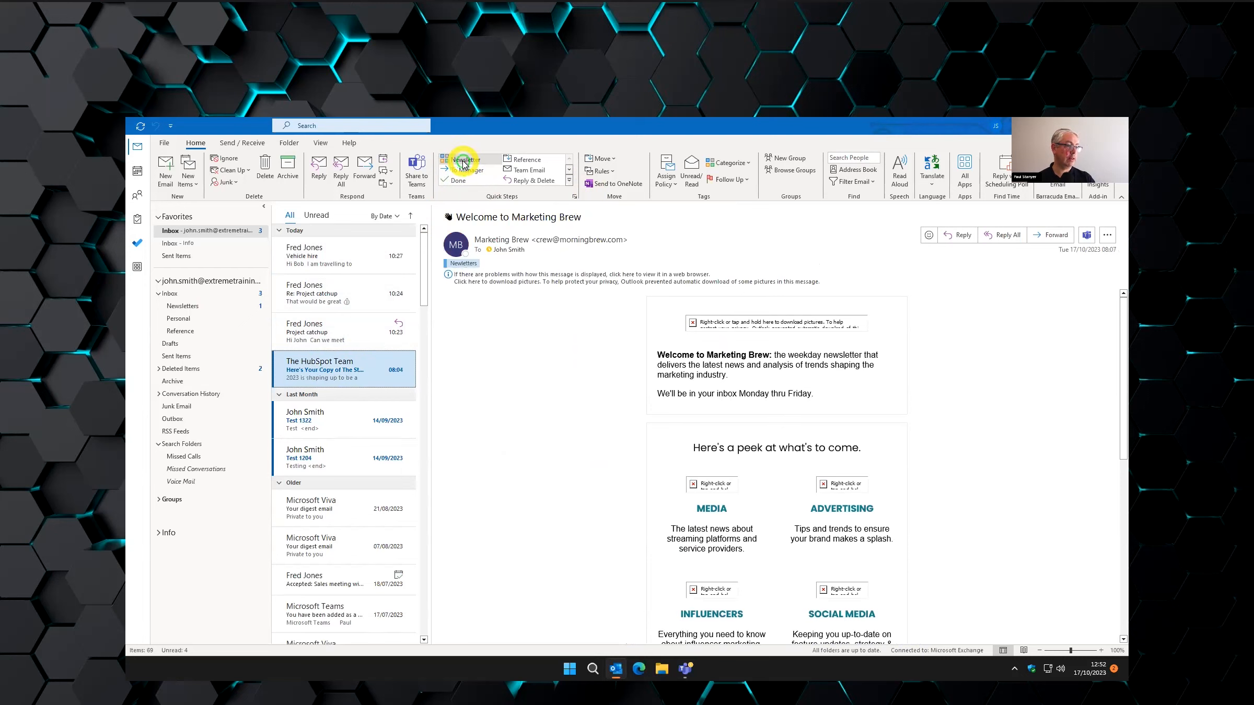
{"action": "left_click", "coordinate": [463, 162]}
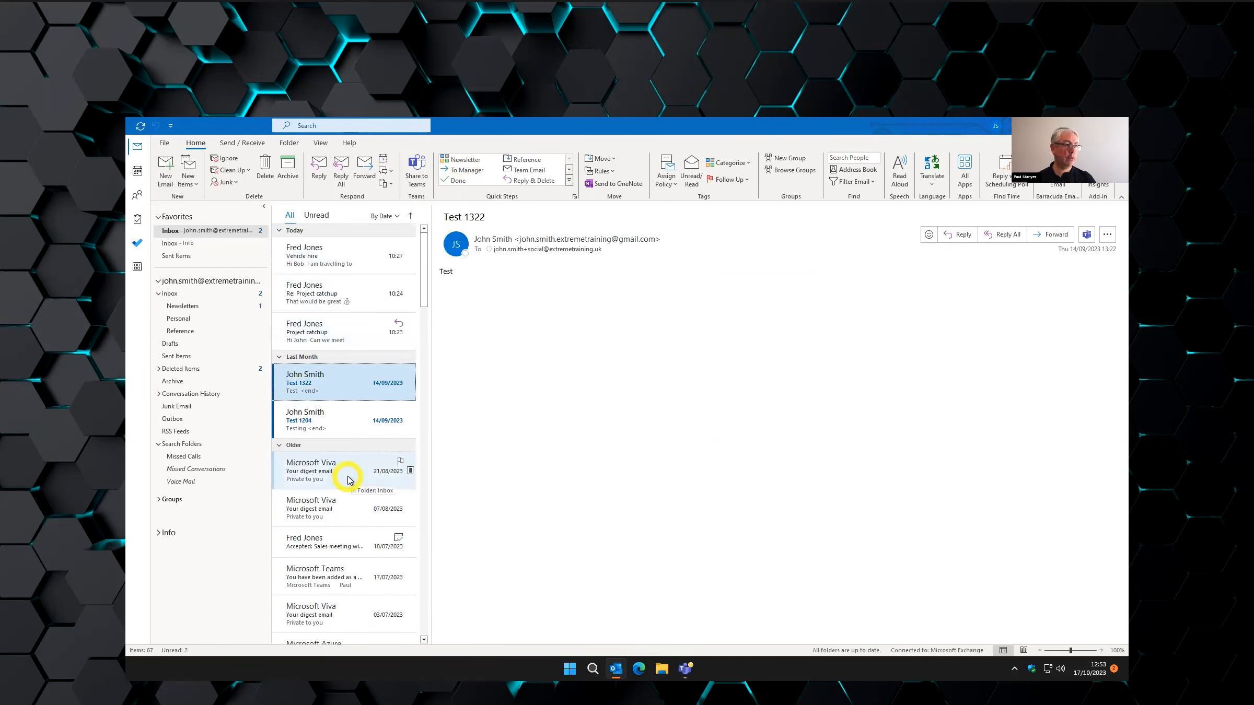
{"action": "left_click", "coordinate": [196, 306]}
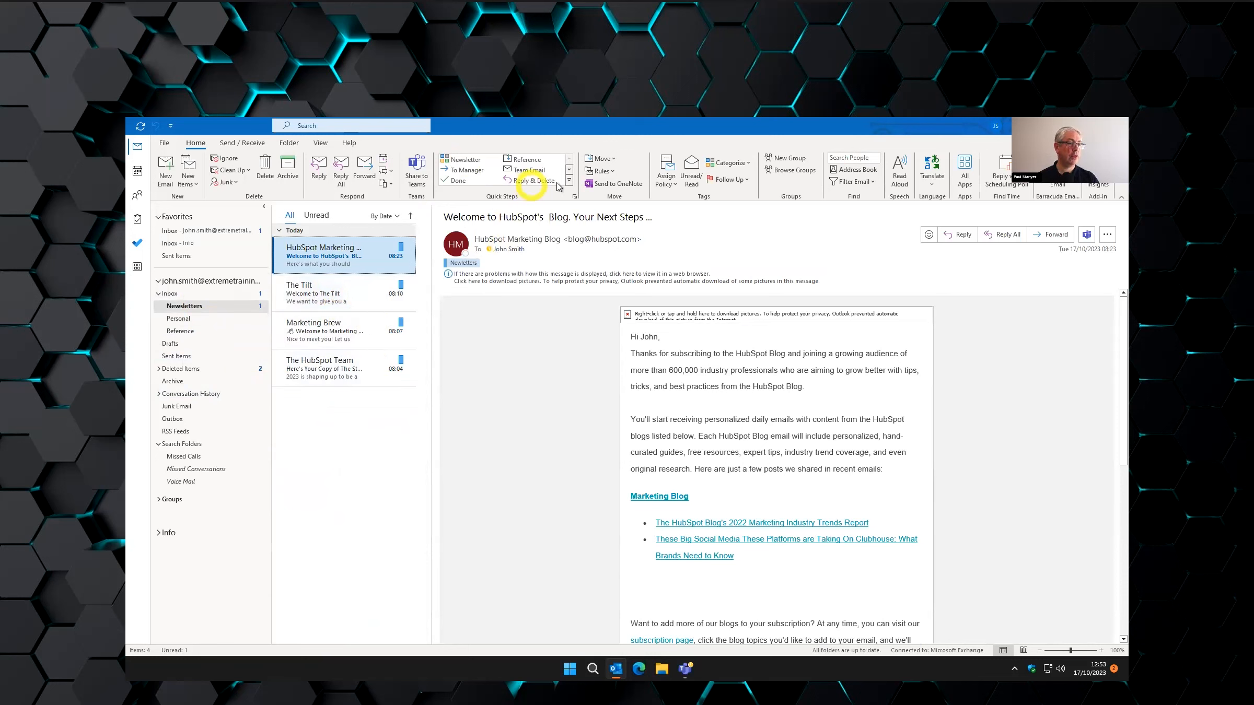
Examine the full list of actions available for a new quick step, and close the editor without saving.
{"action": "left_click", "coordinate": [569, 174]}
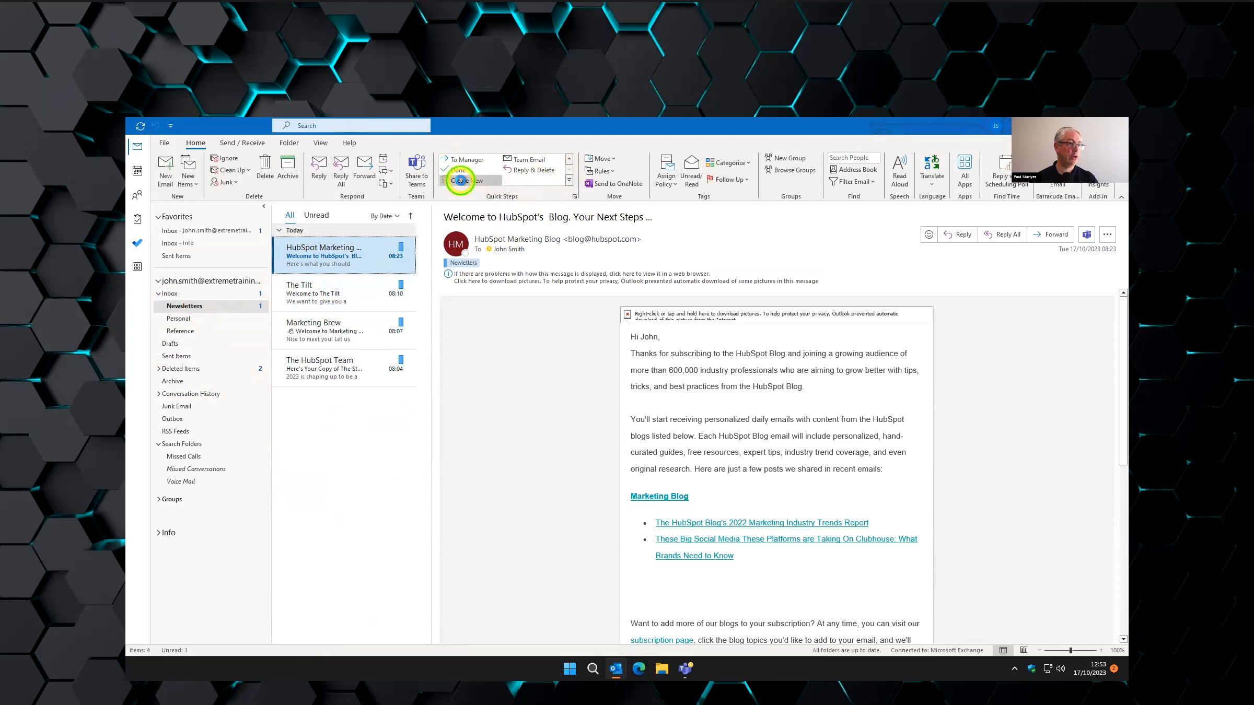
{"action": "left_click", "coordinate": [461, 181]}
{"action": "left_click", "coordinate": [608, 323]}
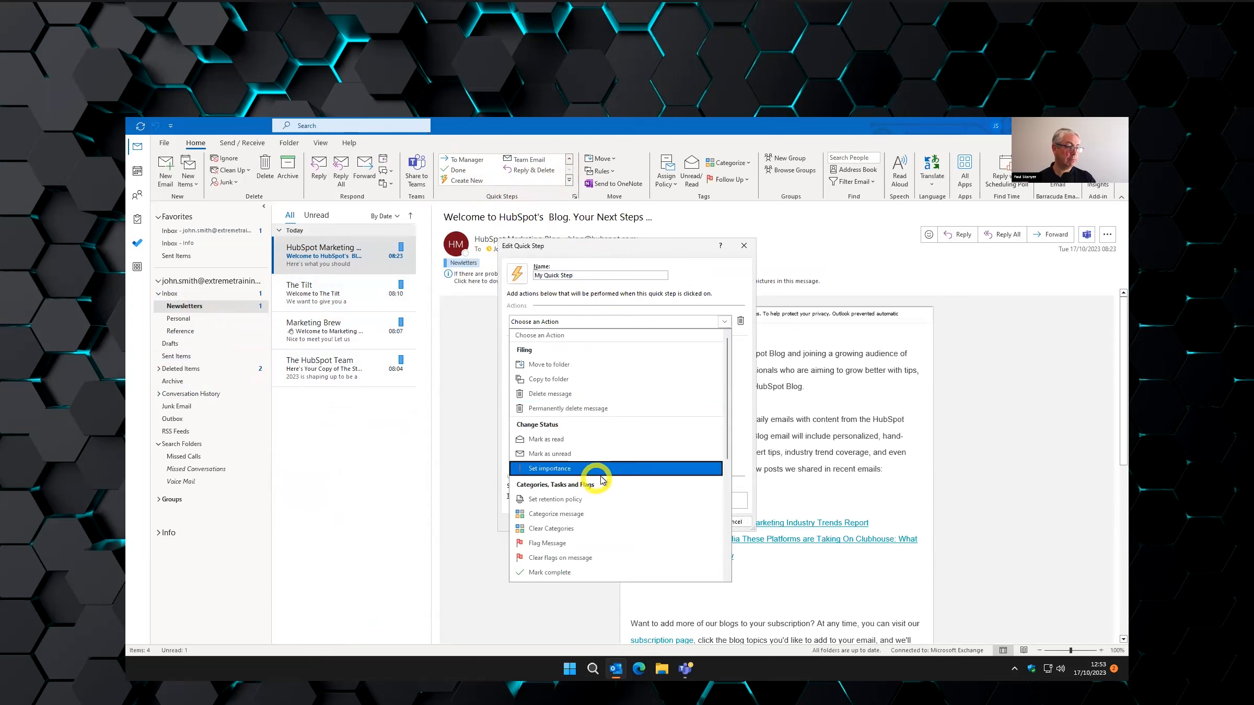
{"action": "scroll", "coordinate": [606, 518], "scroll_direction": "down", "scroll_amount": 1}
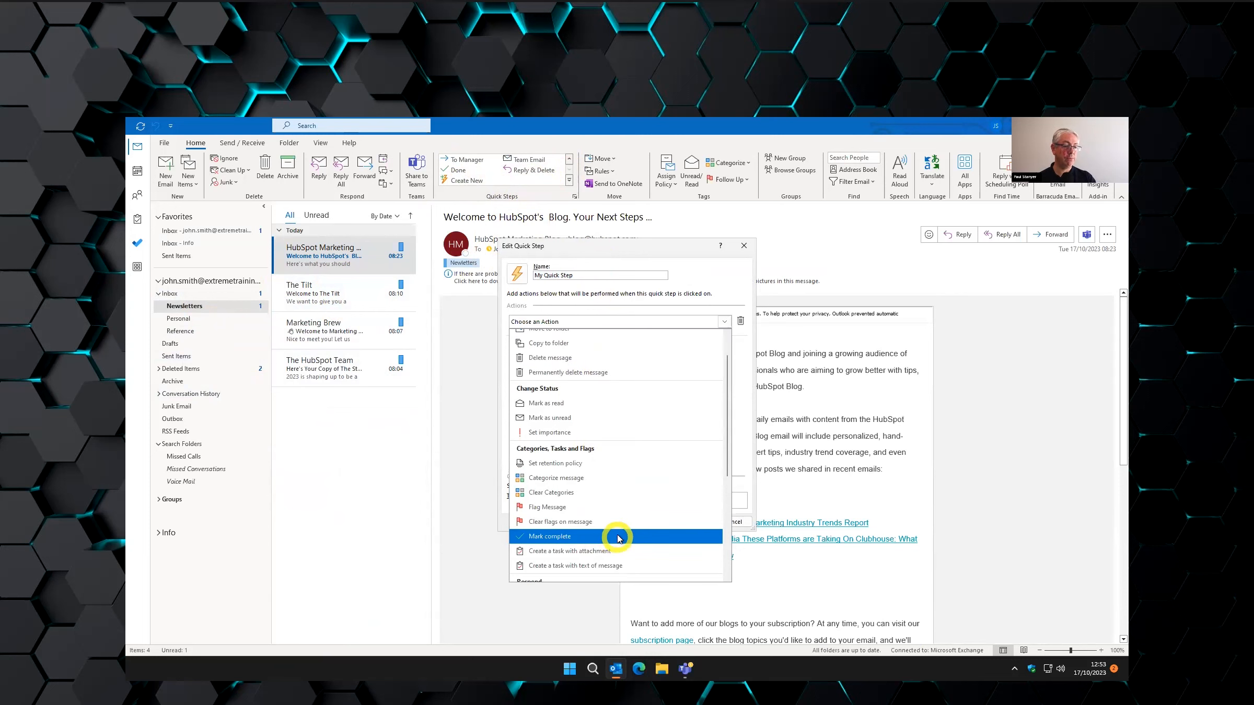
{"action": "scroll", "coordinate": [614, 540], "scroll_direction": "down", "scroll_amount": 1}
{"action": "scroll", "coordinate": [614, 540], "scroll_direction": "down", "scroll_amount": 3}
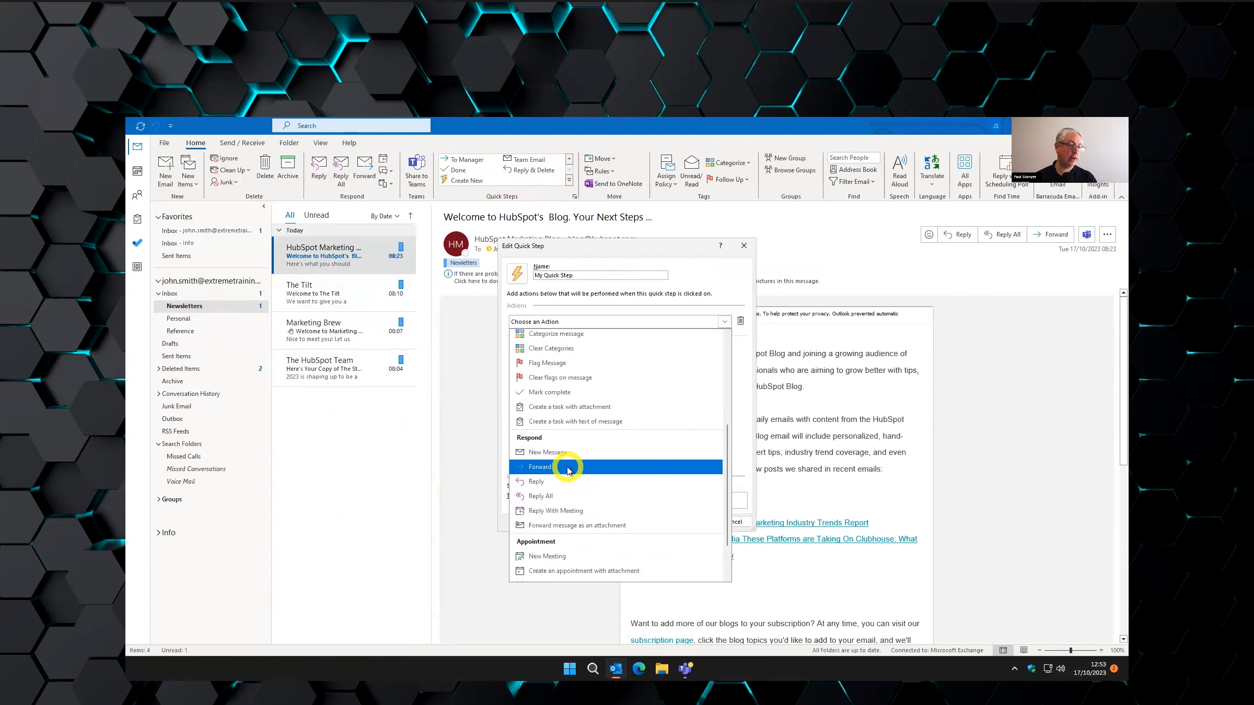
{"action": "scroll", "coordinate": [569, 470], "scroll_direction": "down", "scroll_amount": 1}
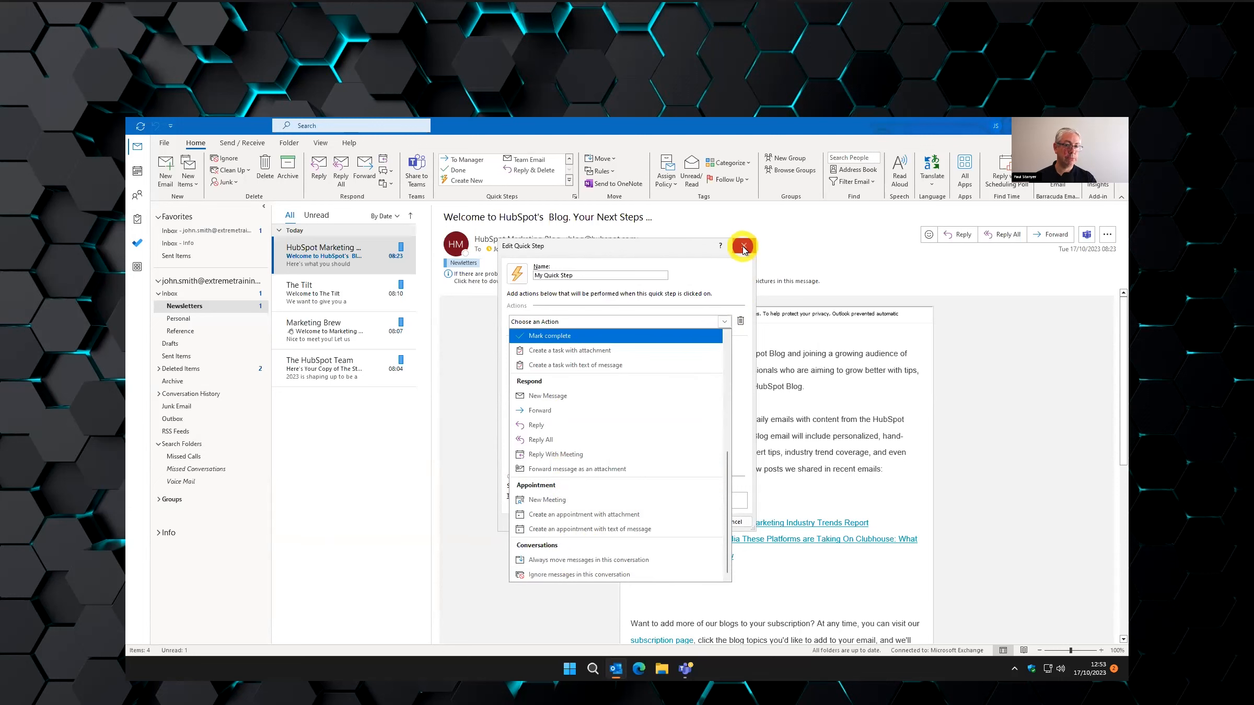
{"action": "left_click", "coordinate": [744, 250]}
{"action": "left_click", "coordinate": [744, 246]}
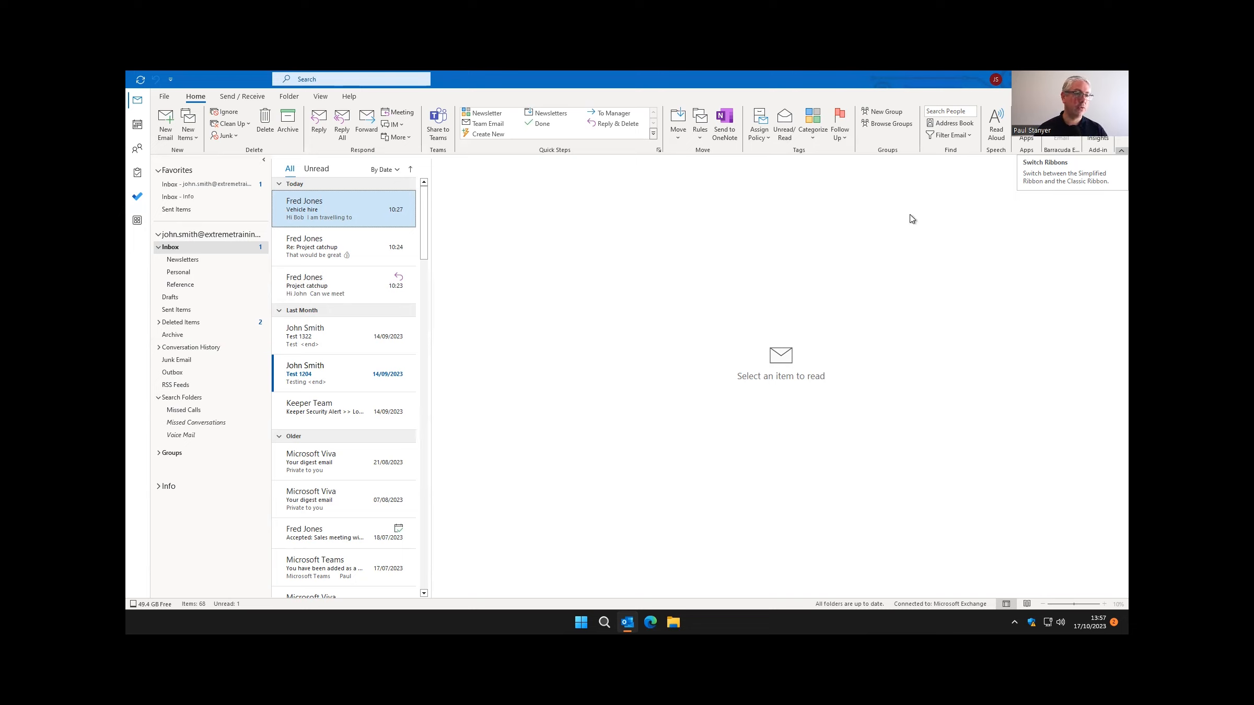
Start a new email rule from a blank rule that applies to messages I send.
{"action": "left_click", "coordinate": [699, 121]}
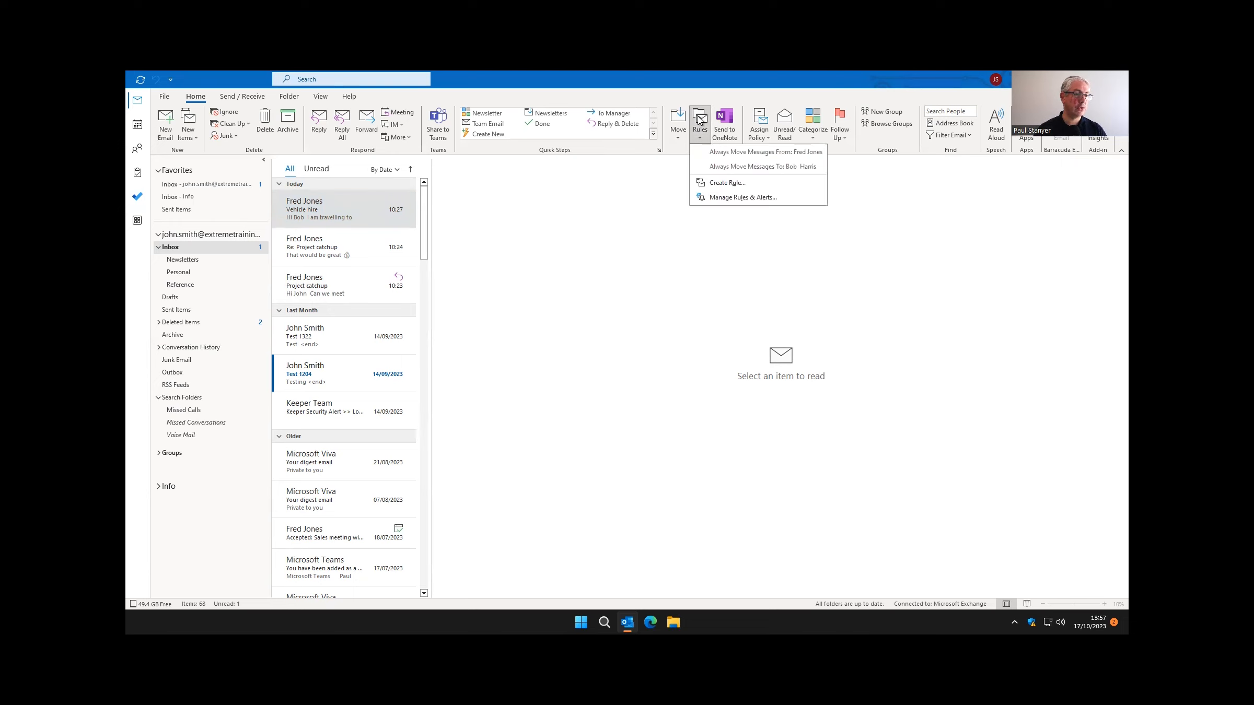
{"action": "left_click", "coordinate": [774, 201]}
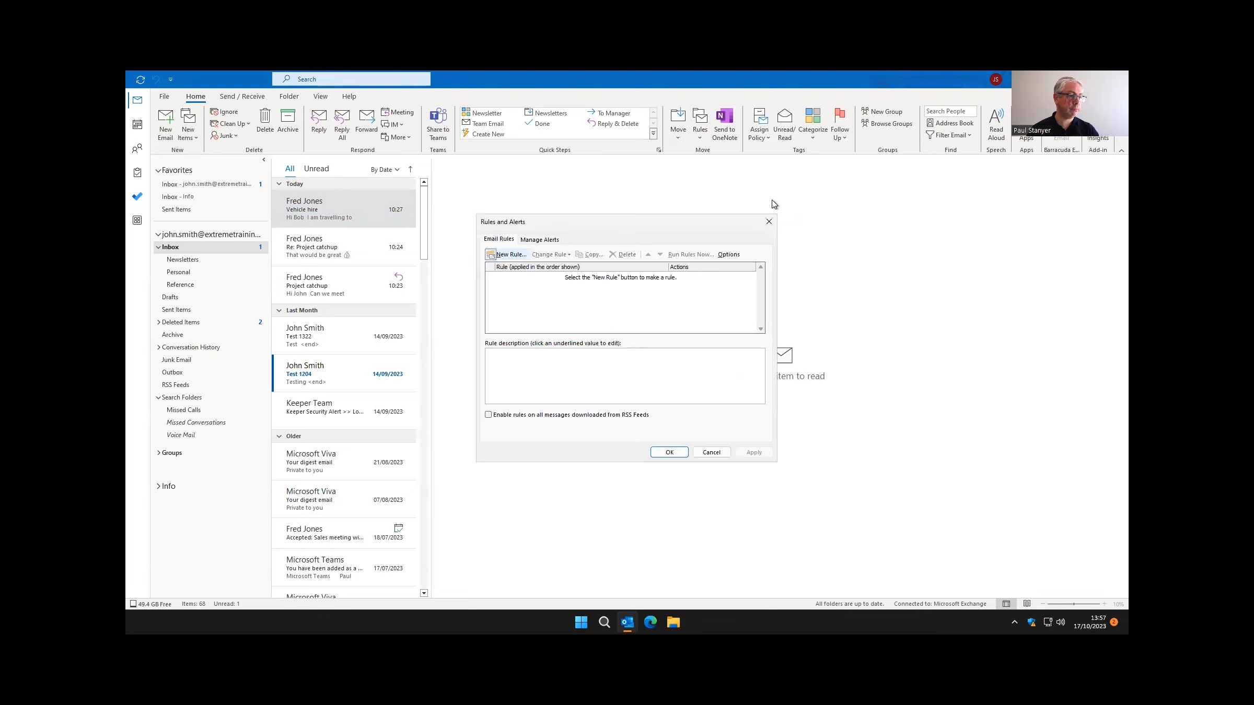
{"action": "left_click", "coordinate": [511, 257]}
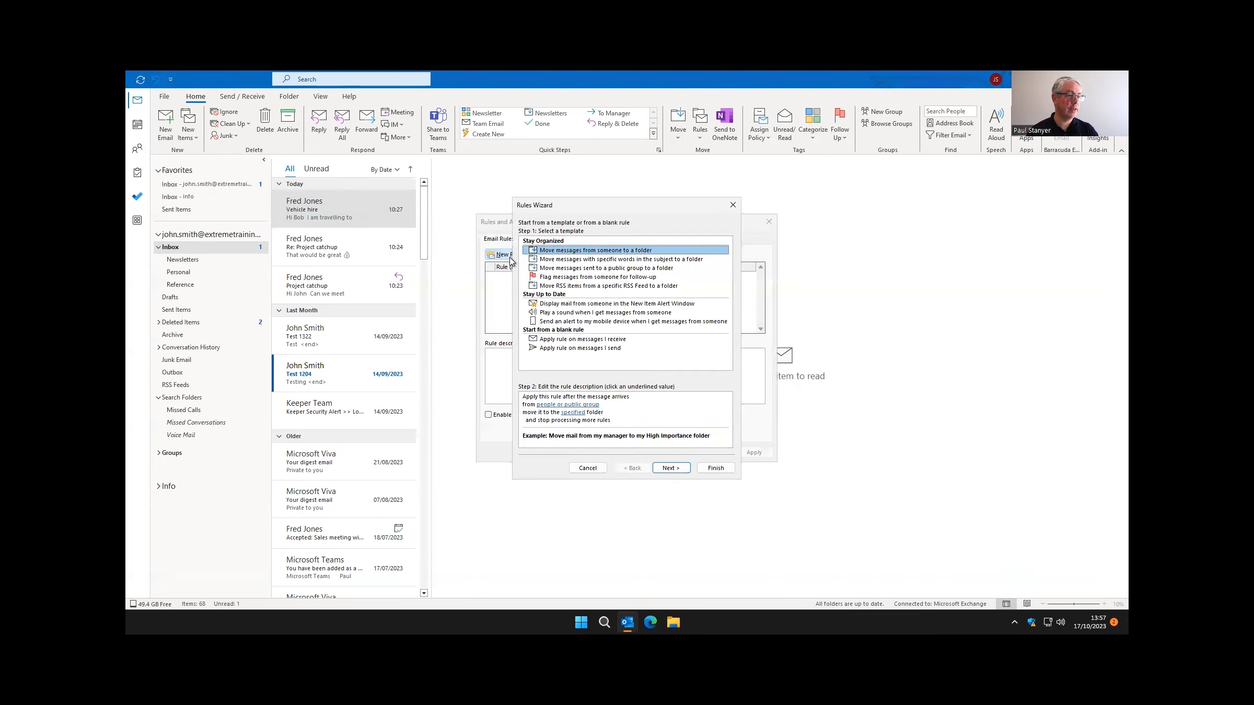
{"action": "left_click", "coordinate": [549, 349]}
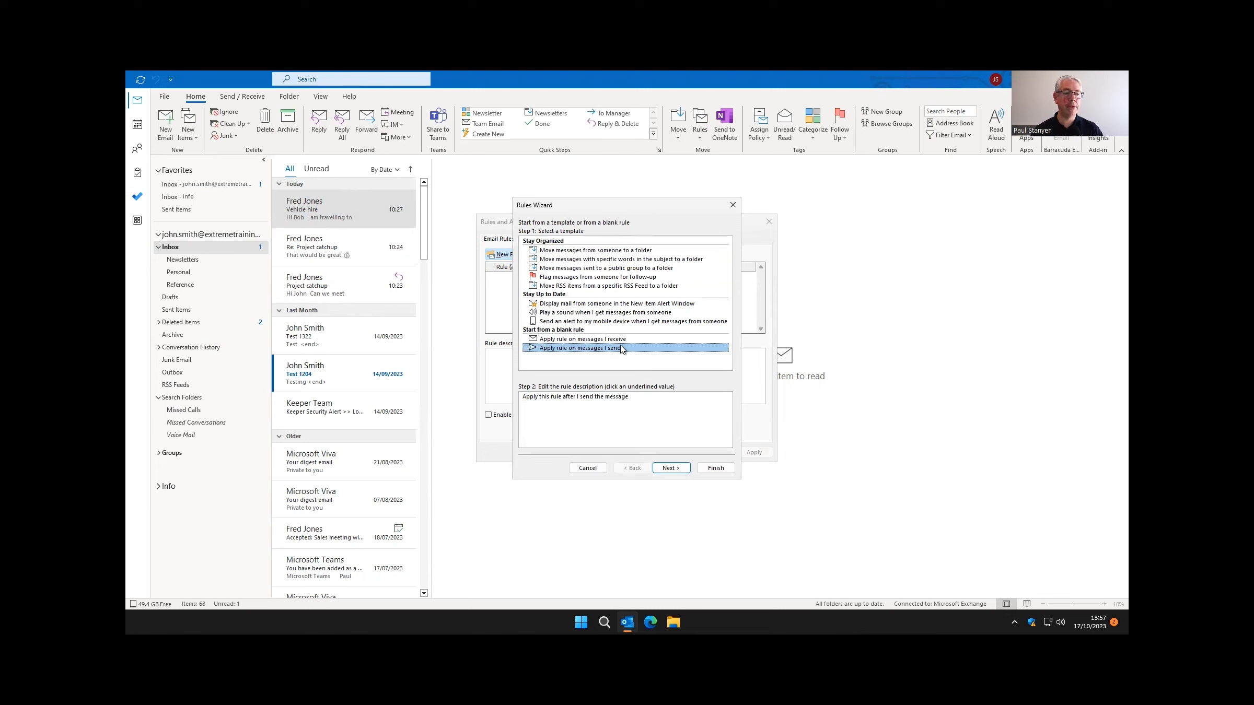
{"action": "left_click", "coordinate": [672, 469]}
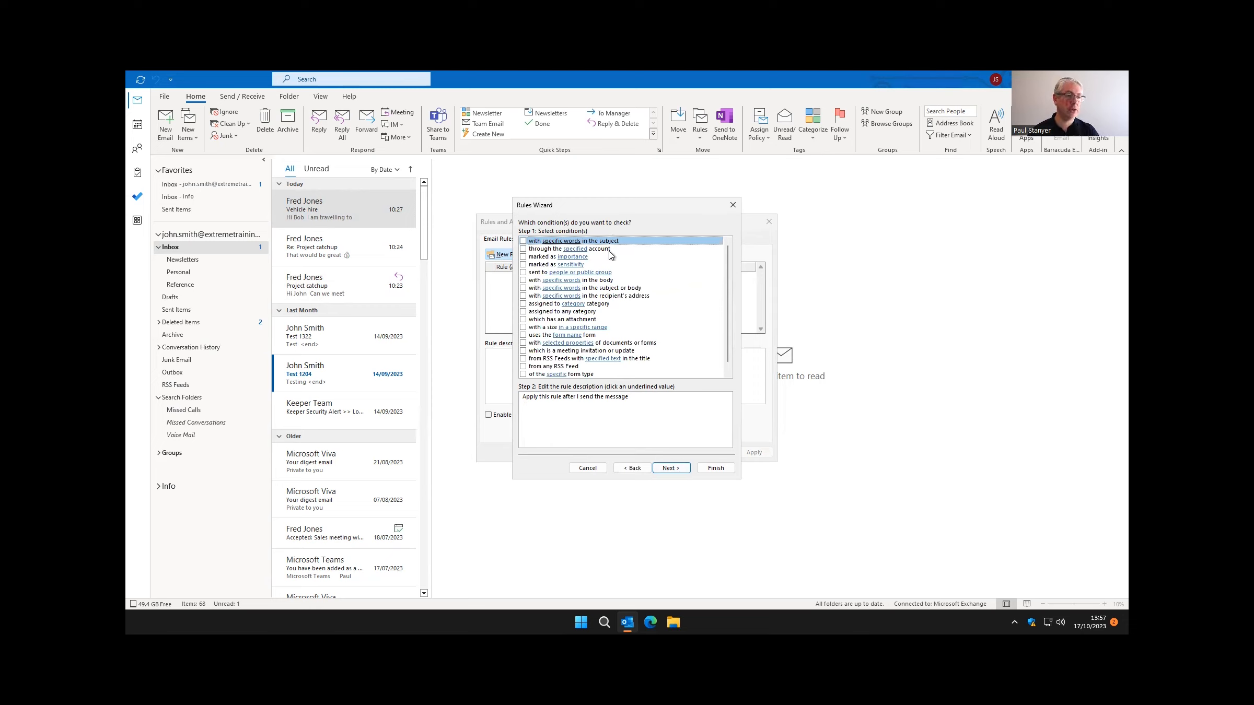
Apply the rule to every sent message without conditions and defer delivery by 3 minutes.
{"action": "left_click", "coordinate": [671, 469]}
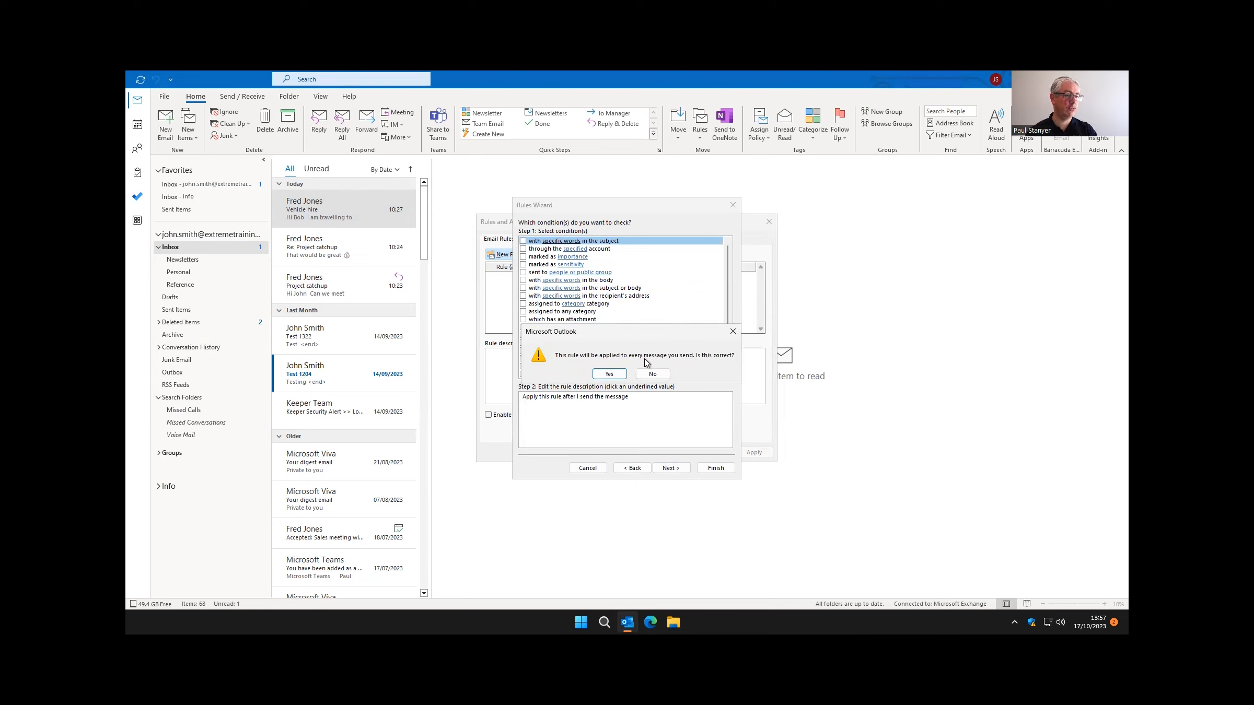
{"action": "left_click", "coordinate": [610, 374]}
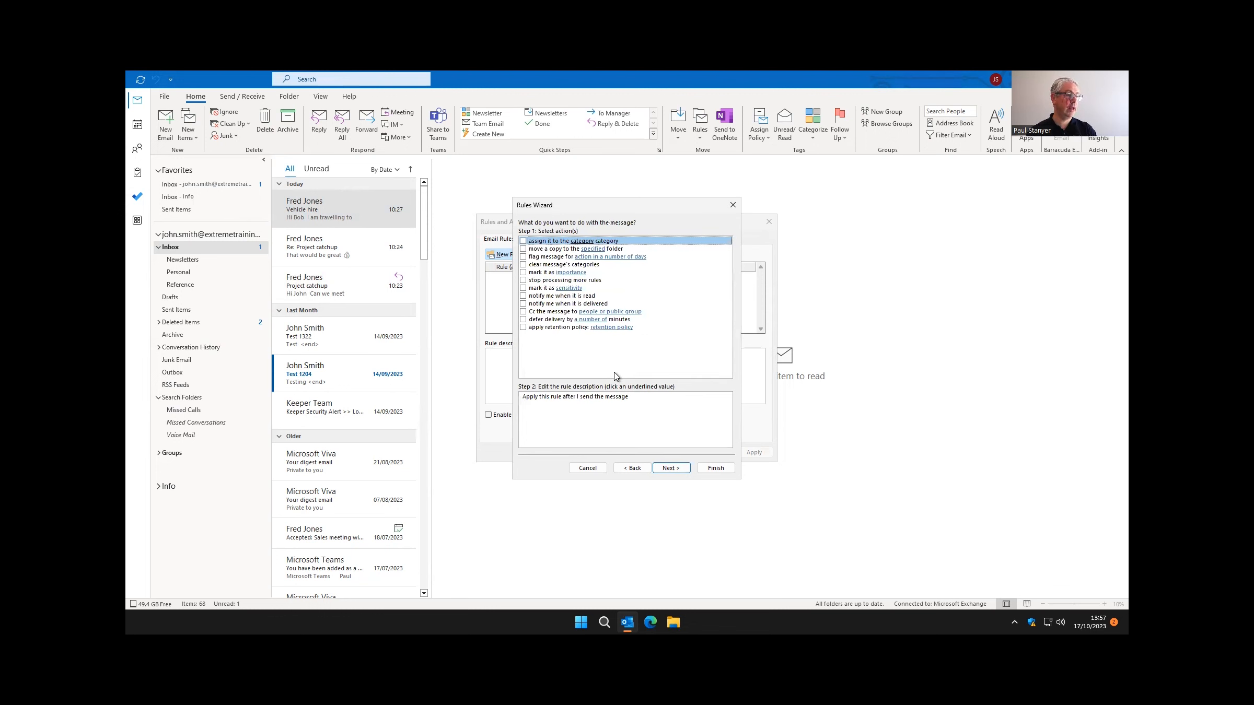
{"action": "left_click", "coordinate": [524, 320]}
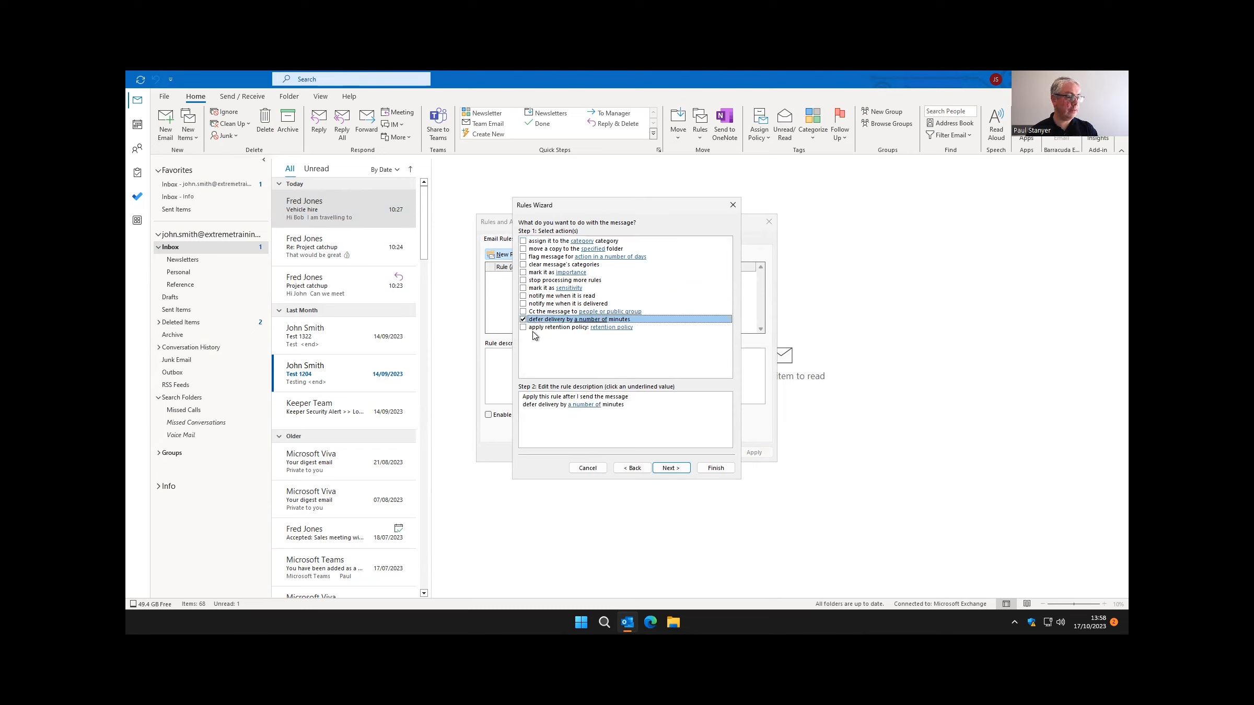
{"action": "left_click", "coordinate": [559, 406]}
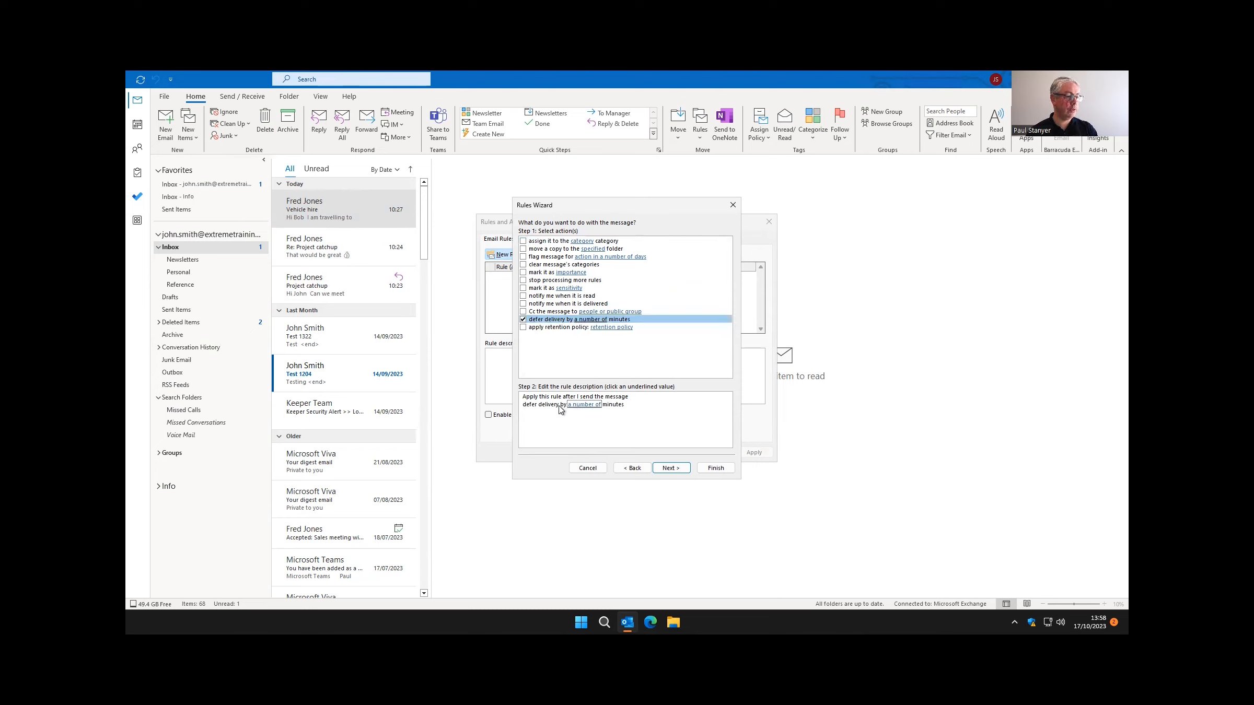
{"action": "left_click", "coordinate": [589, 406]}
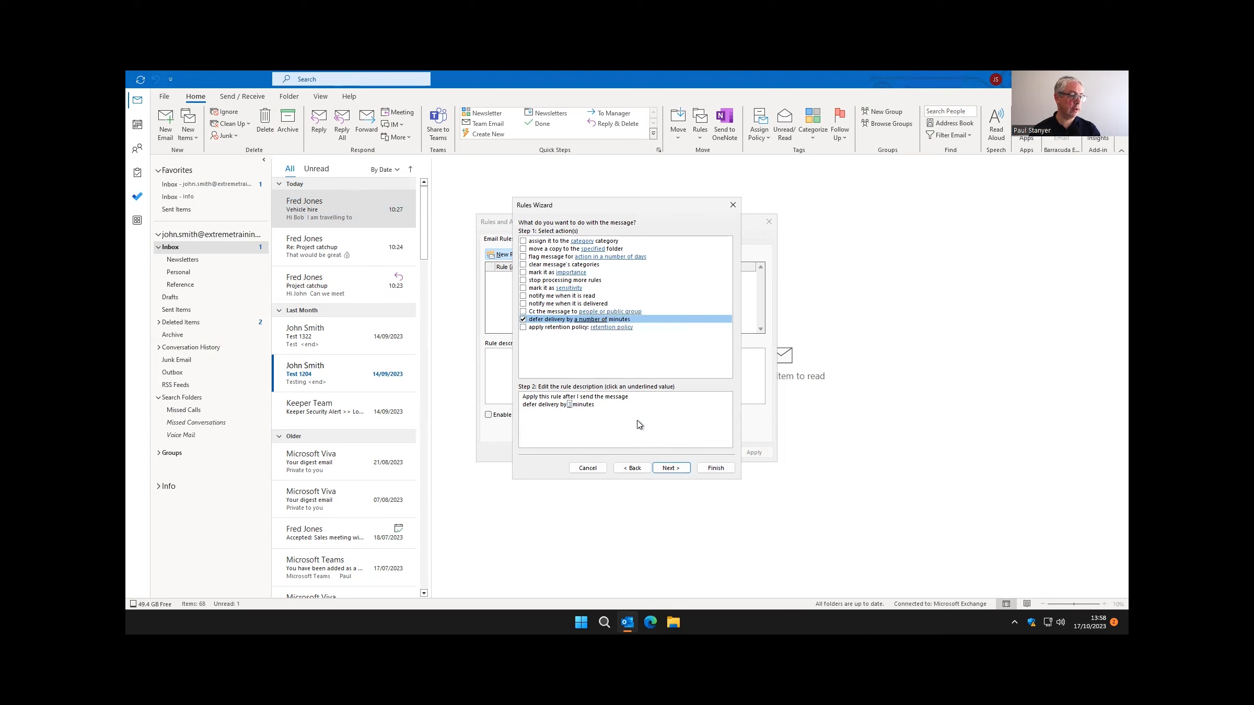
Leave the rule without exceptions, name it "Delay by 3 mins", and save it turned on.
{"action": "left_click", "coordinate": [671, 468]}
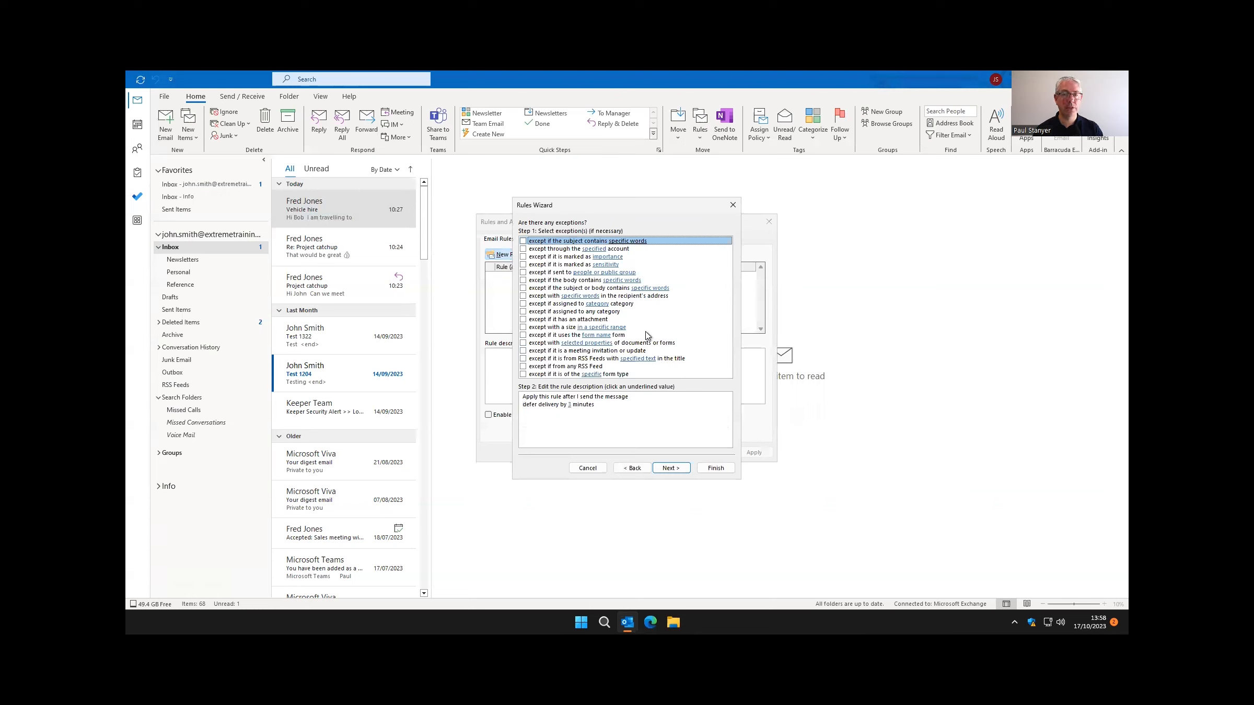
{"action": "left_click", "coordinate": [671, 468]}
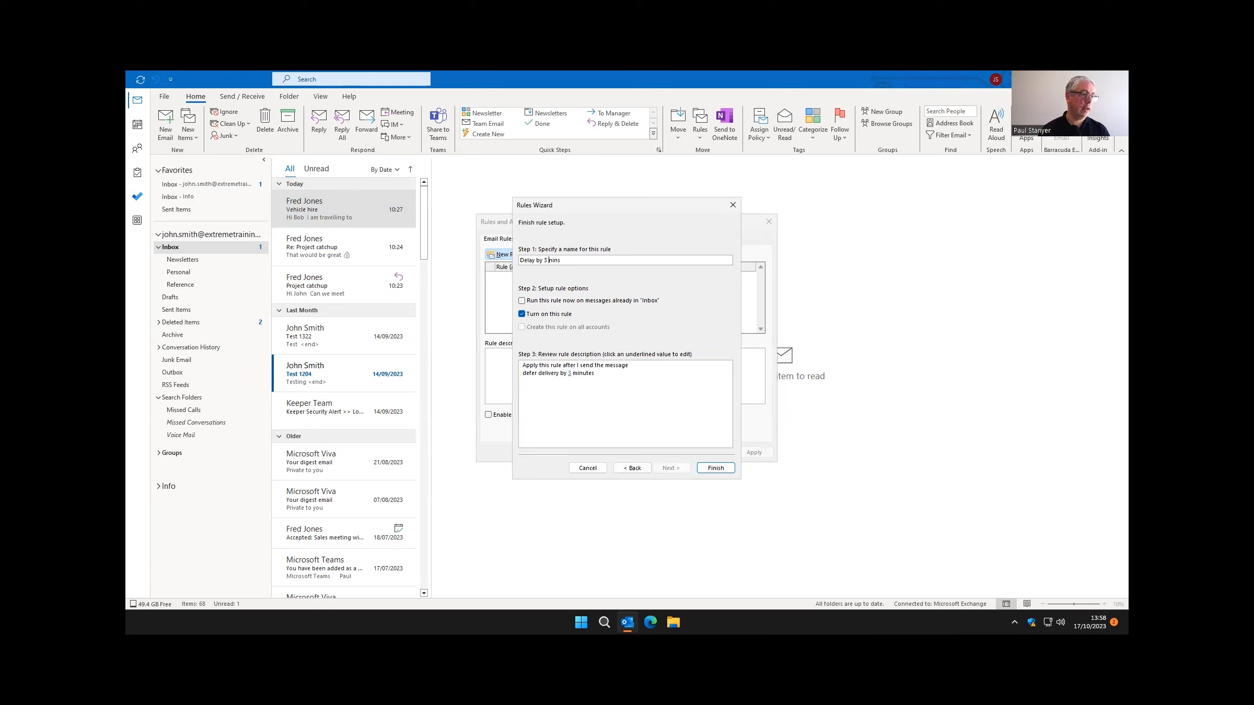
{"action": "type", "text": "m"}
{"action": "left_click", "coordinate": [716, 469]}
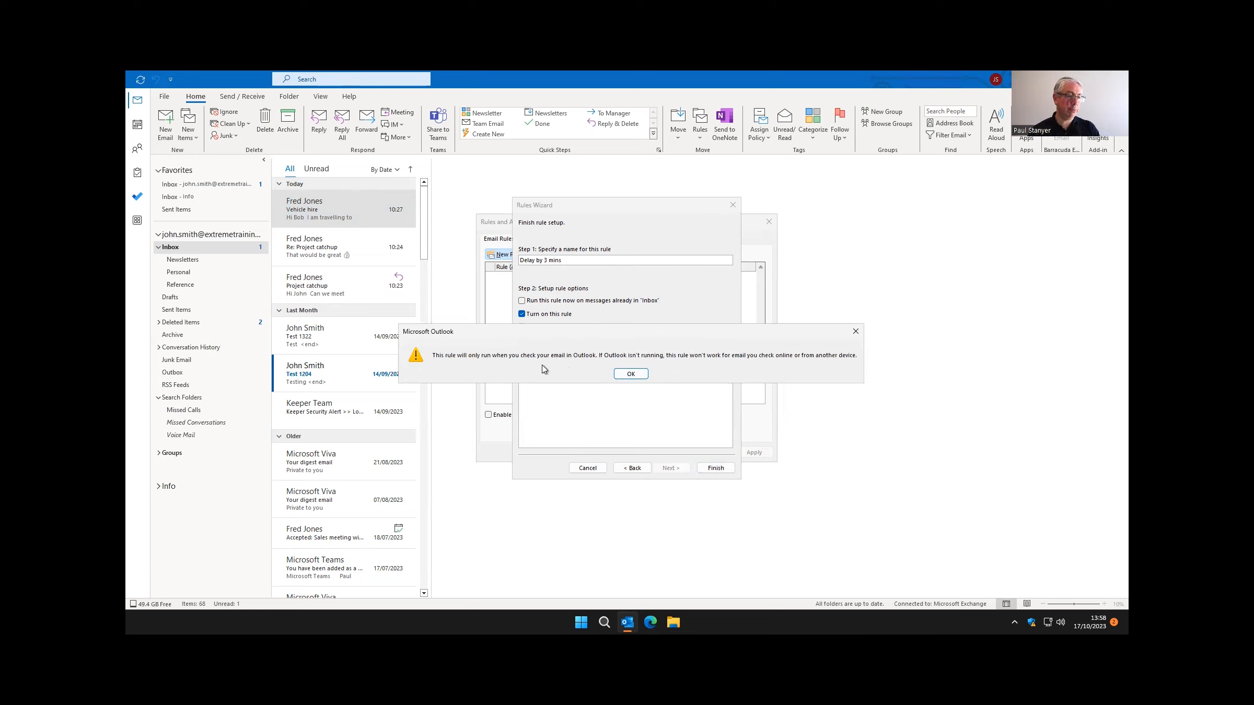
{"action": "left_click", "coordinate": [630, 375]}
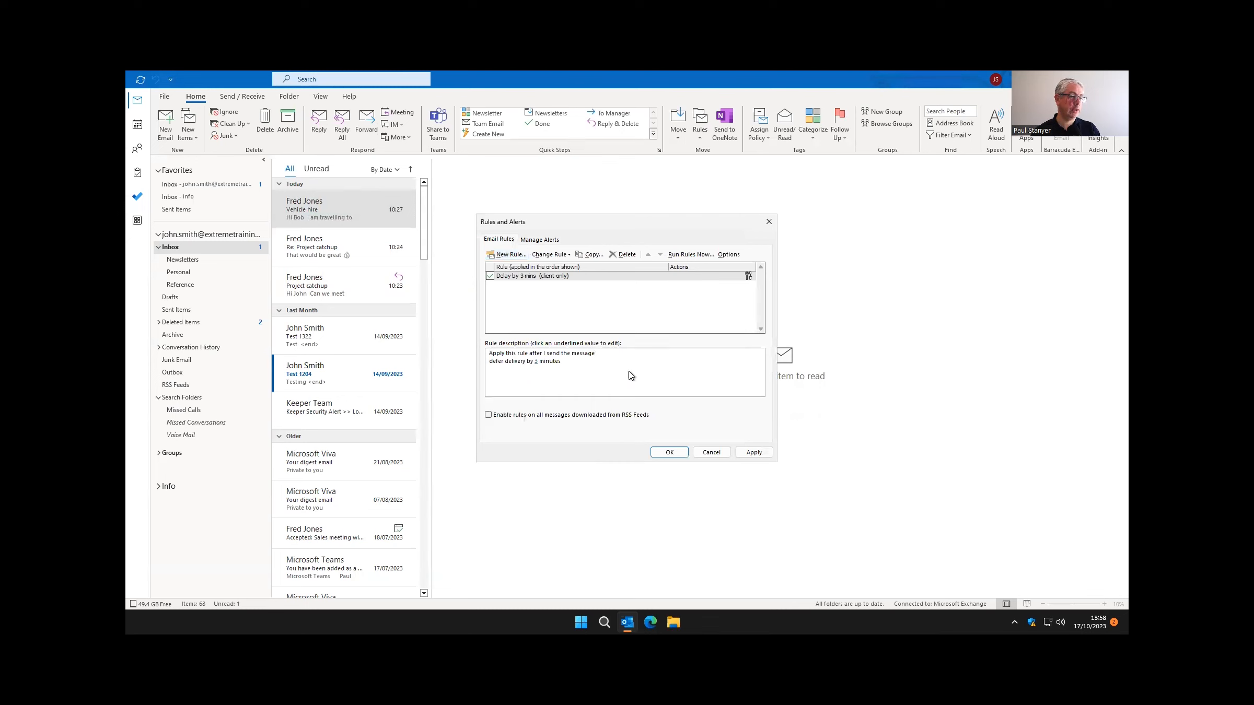
{"action": "left_click", "coordinate": [672, 452]}
Send a new email to the colleague with the subject "Test 123".
{"action": "left_click", "coordinate": [165, 116]}
{"action": "type", "text": "fred"}
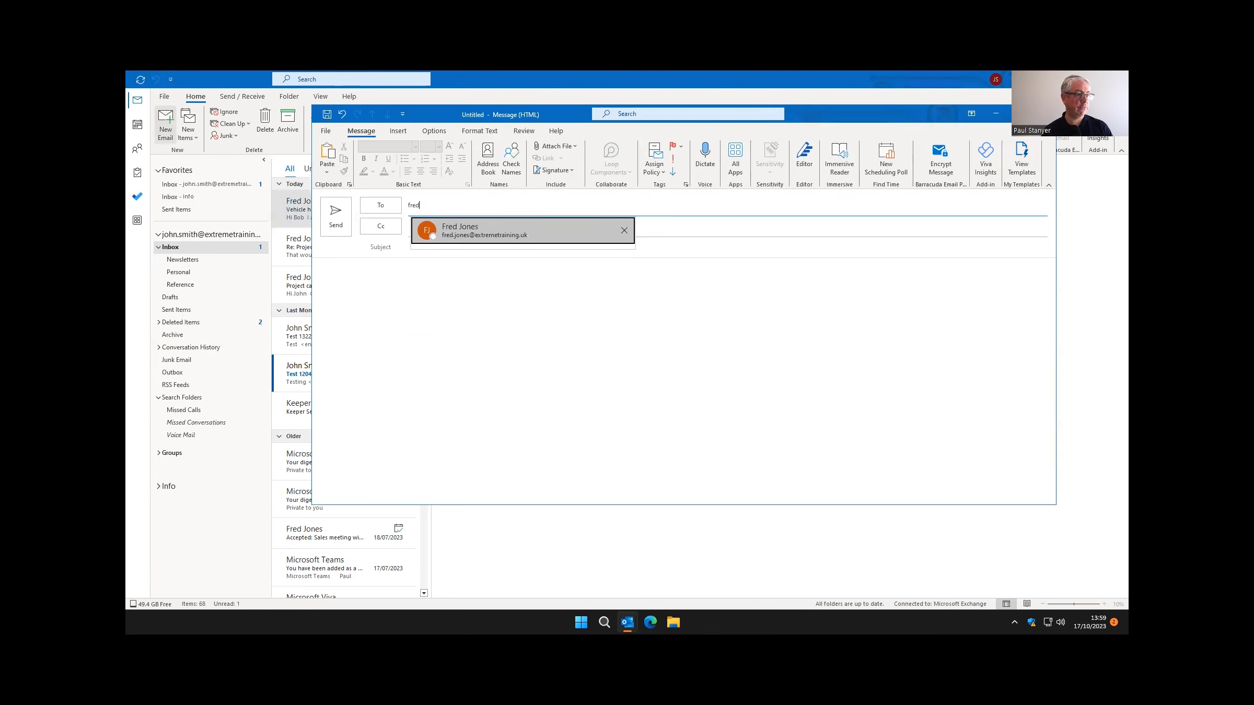
{"action": "key", "text": "Tab"}
{"action": "key", "text": "Tab"}
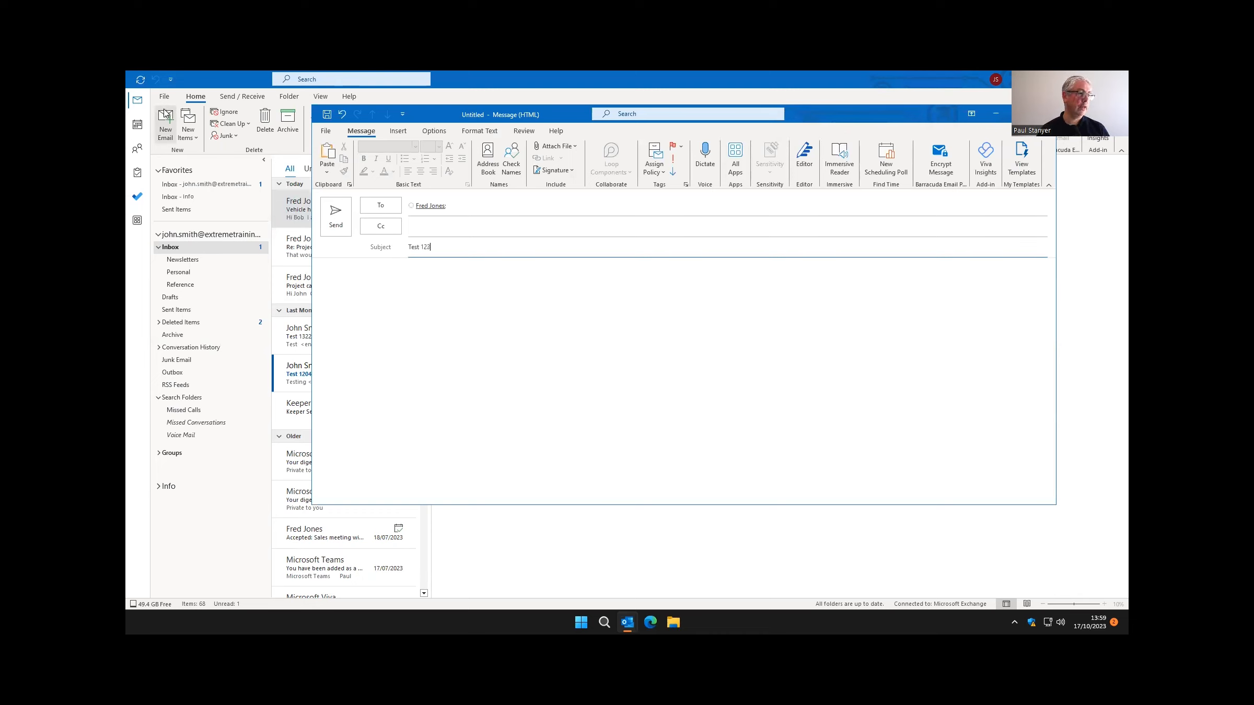
{"action": "left_click", "coordinate": [333, 220]}
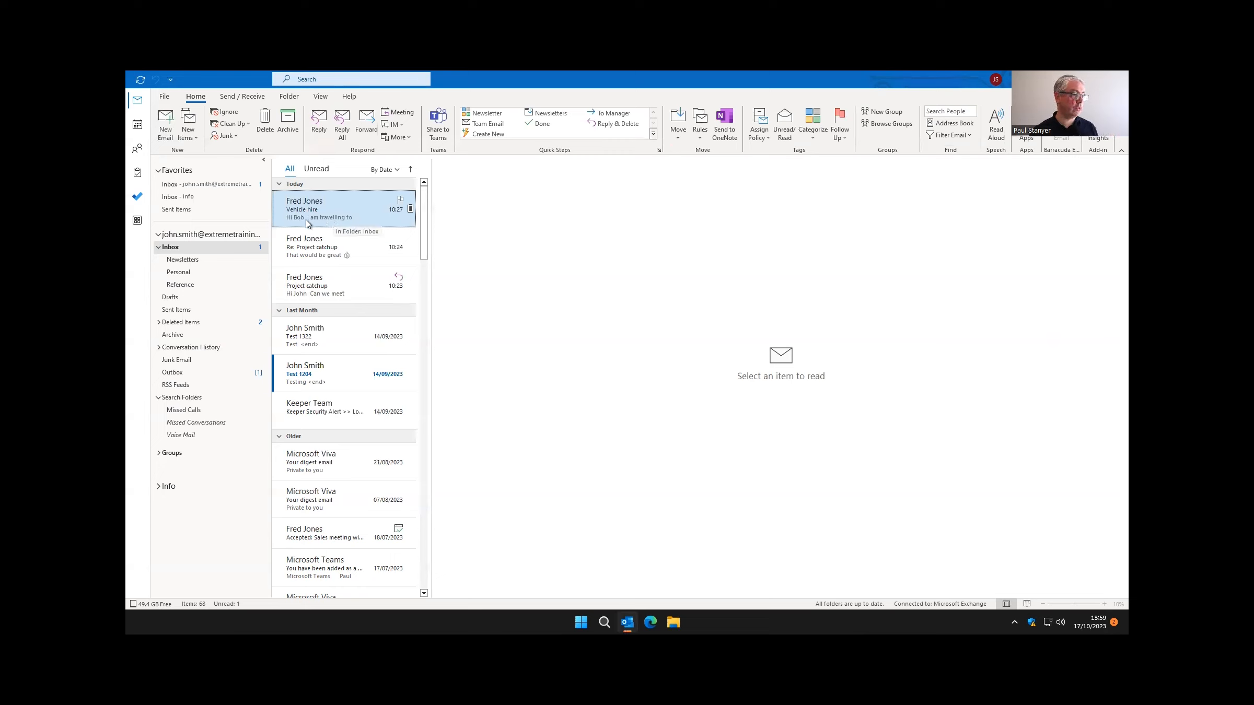
Reopen the Test 123 message from the Outbox, add 456 to its body, and send it again.
{"action": "left_click", "coordinate": [261, 375]}
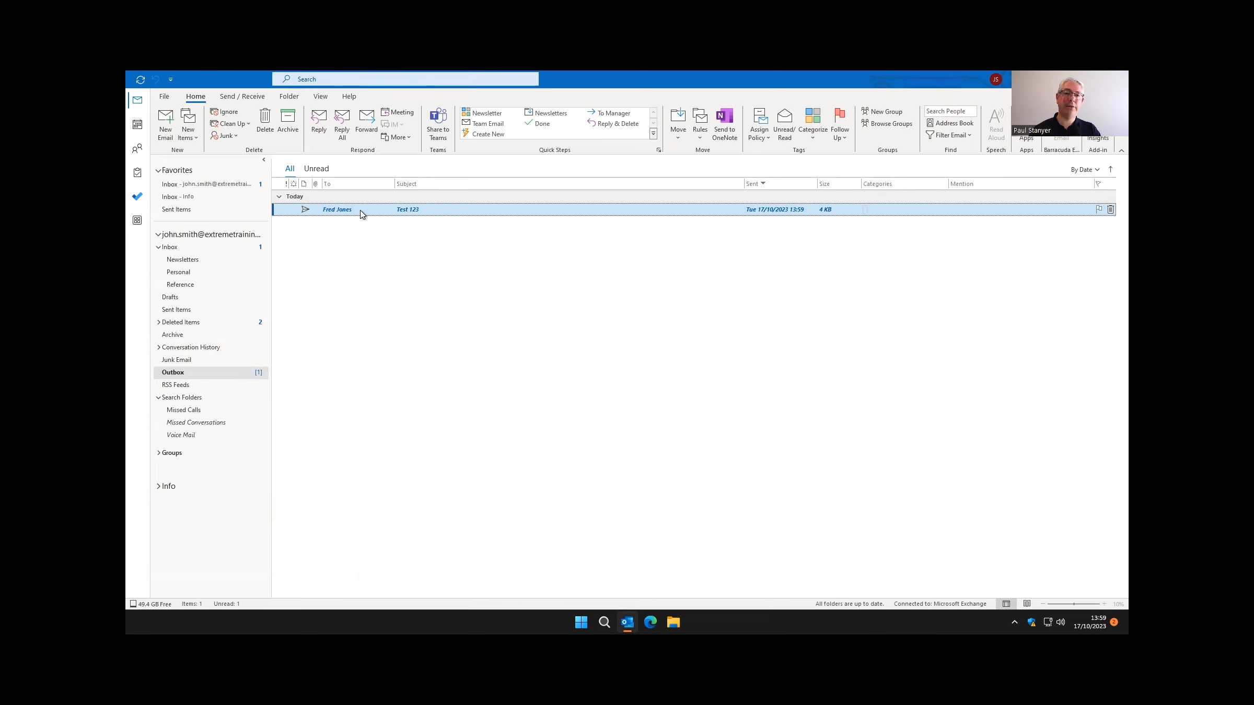
{"action": "double_click", "coordinate": [360, 209]}
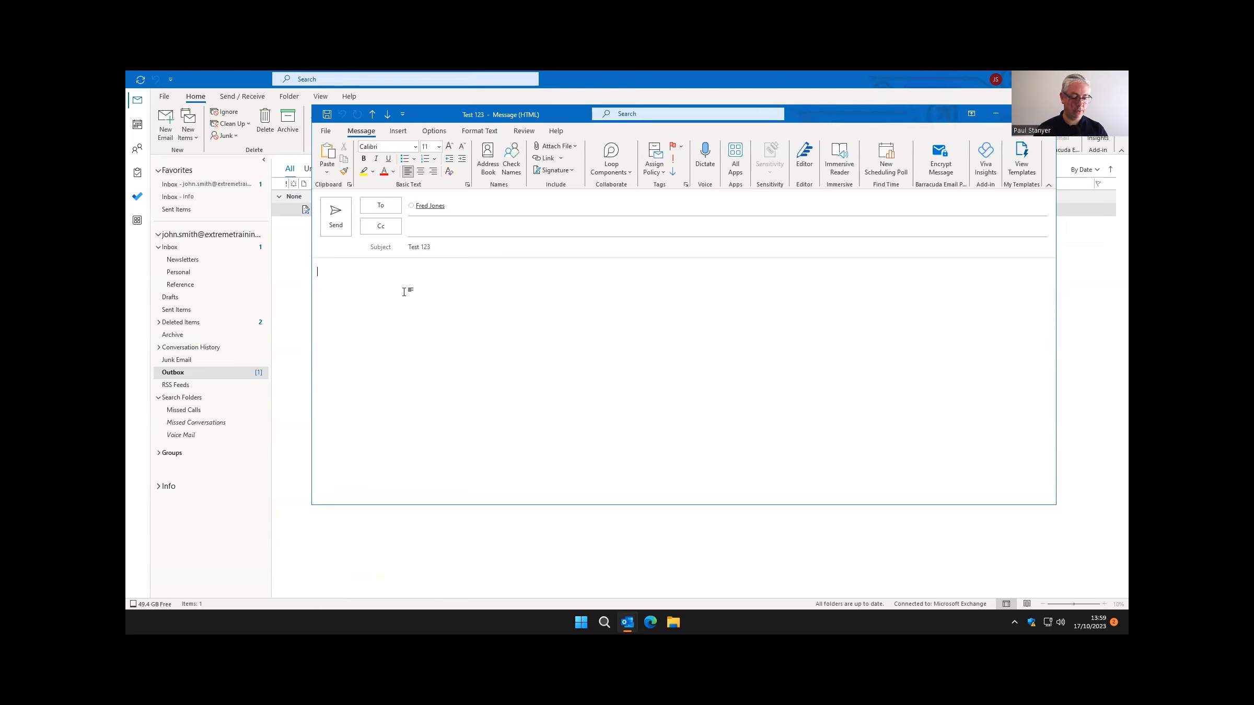
{"action": "left_click", "coordinate": [335, 215]}
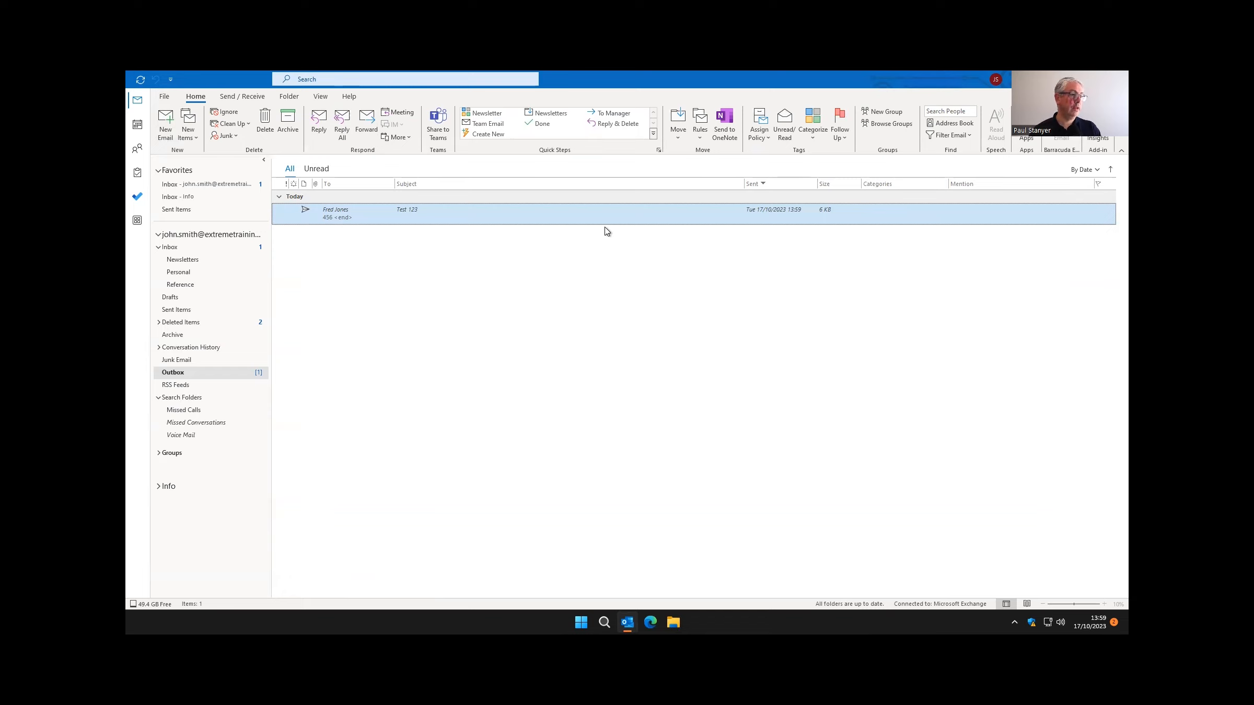
Delete the "Delay by 3 mins" rule and save the rules list.
{"action": "left_click", "coordinate": [702, 122]}
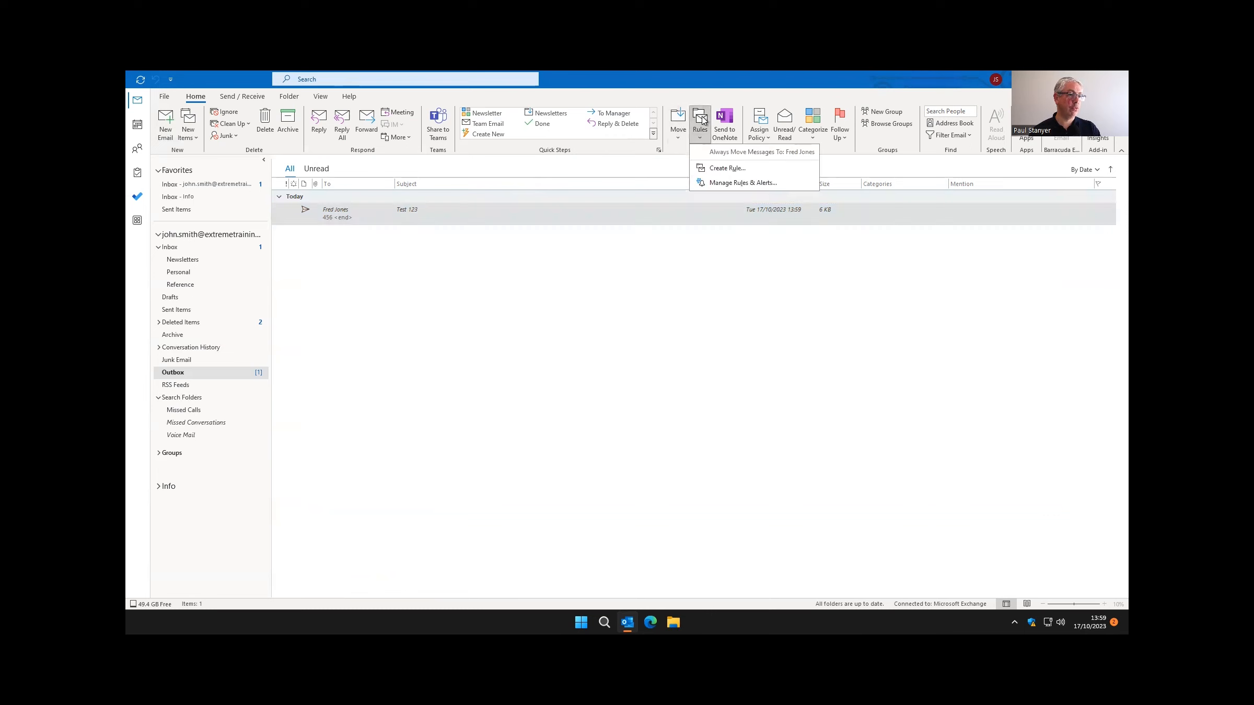
{"action": "left_click", "coordinate": [729, 184]}
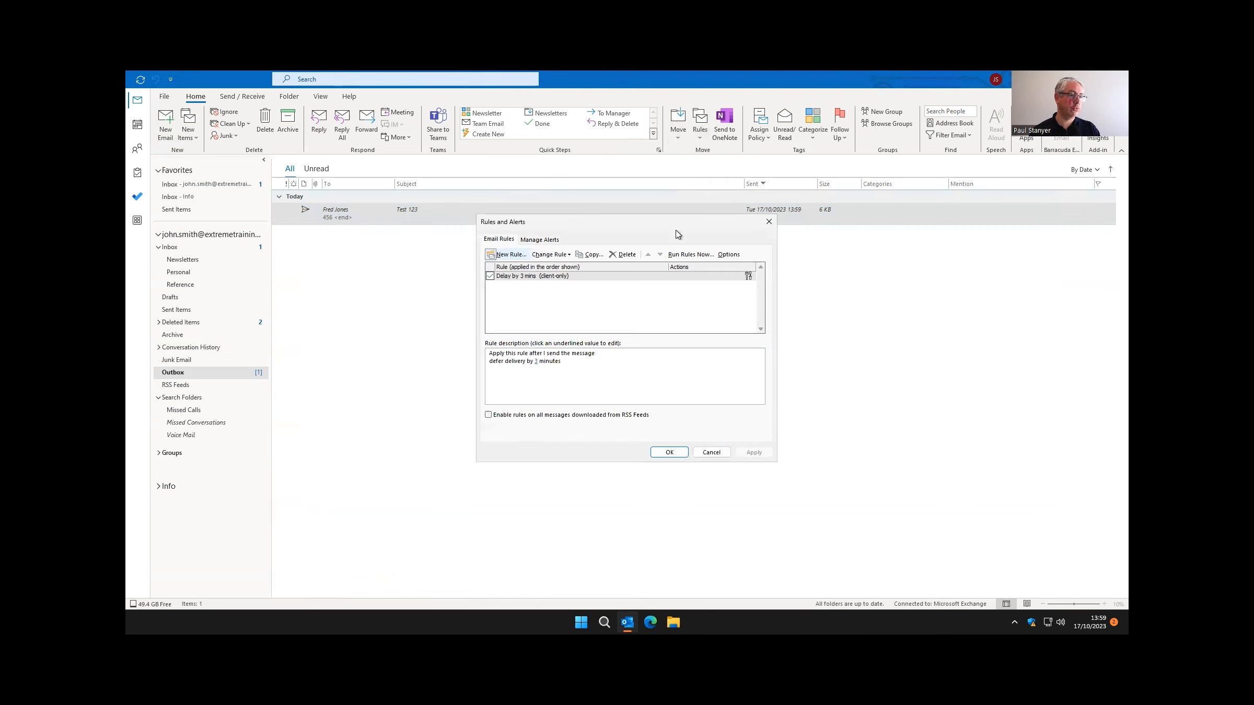
{"action": "left_click", "coordinate": [491, 277]}
{"action": "left_click", "coordinate": [491, 277]}
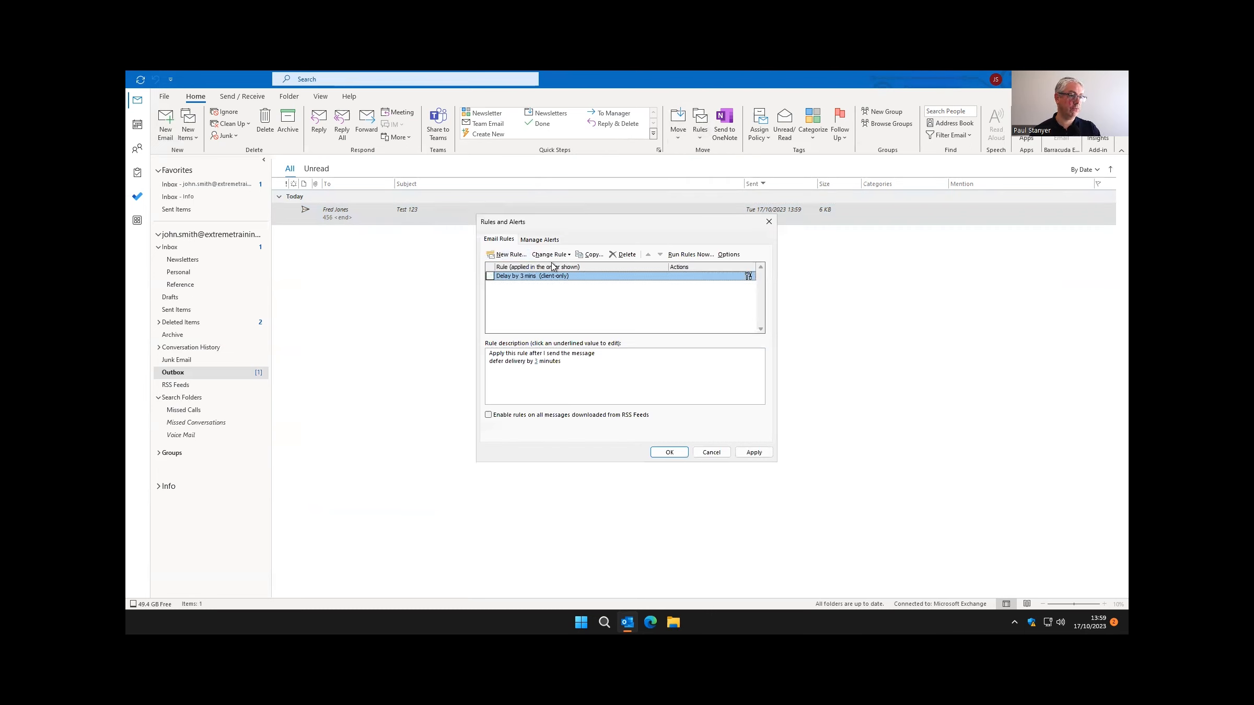
{"action": "left_click", "coordinate": [624, 254]}
{"action": "left_click", "coordinate": [618, 375]}
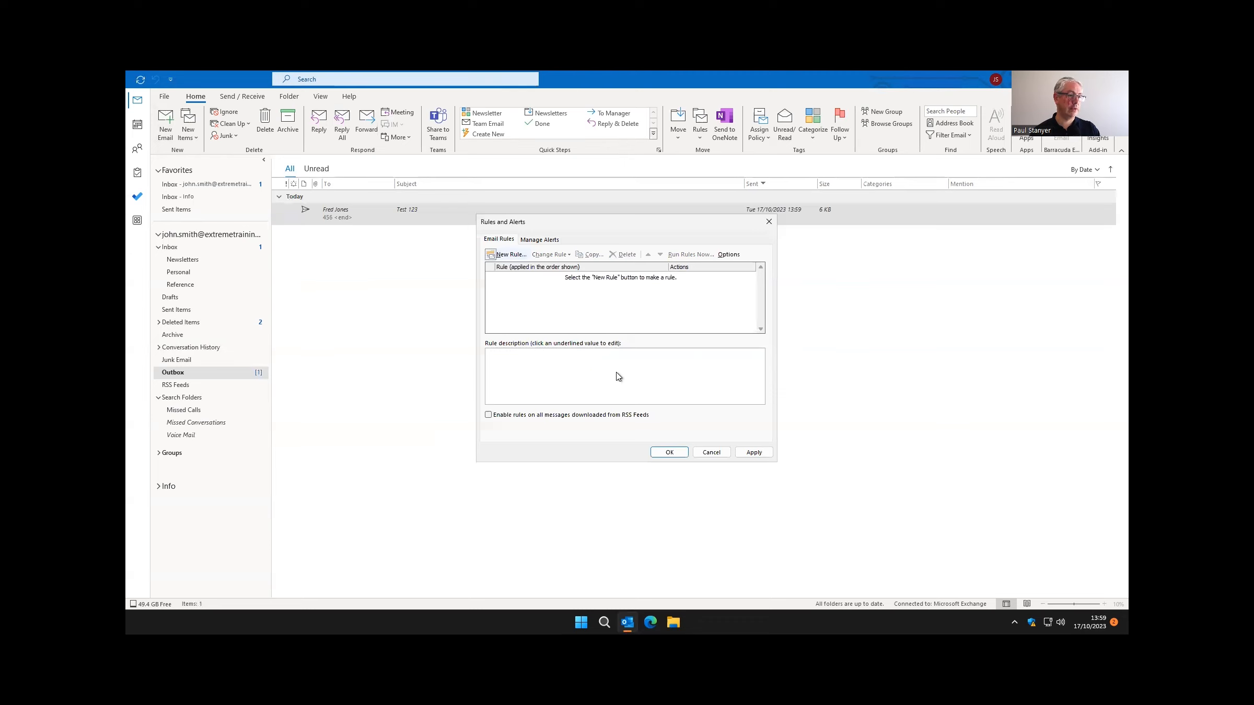
{"action": "left_click", "coordinate": [668, 453]}
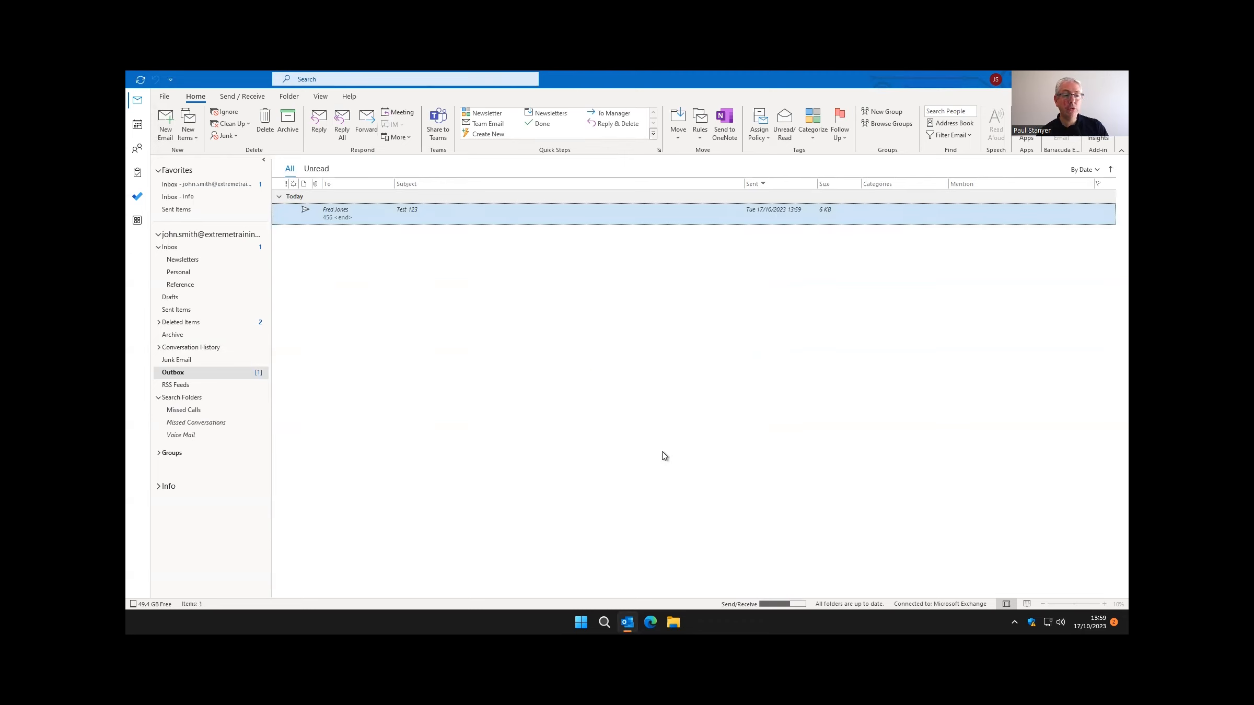
Create a new email from the Inbox, addressed to the colleague, with the subject "123".
{"action": "left_click", "coordinate": [201, 248]}
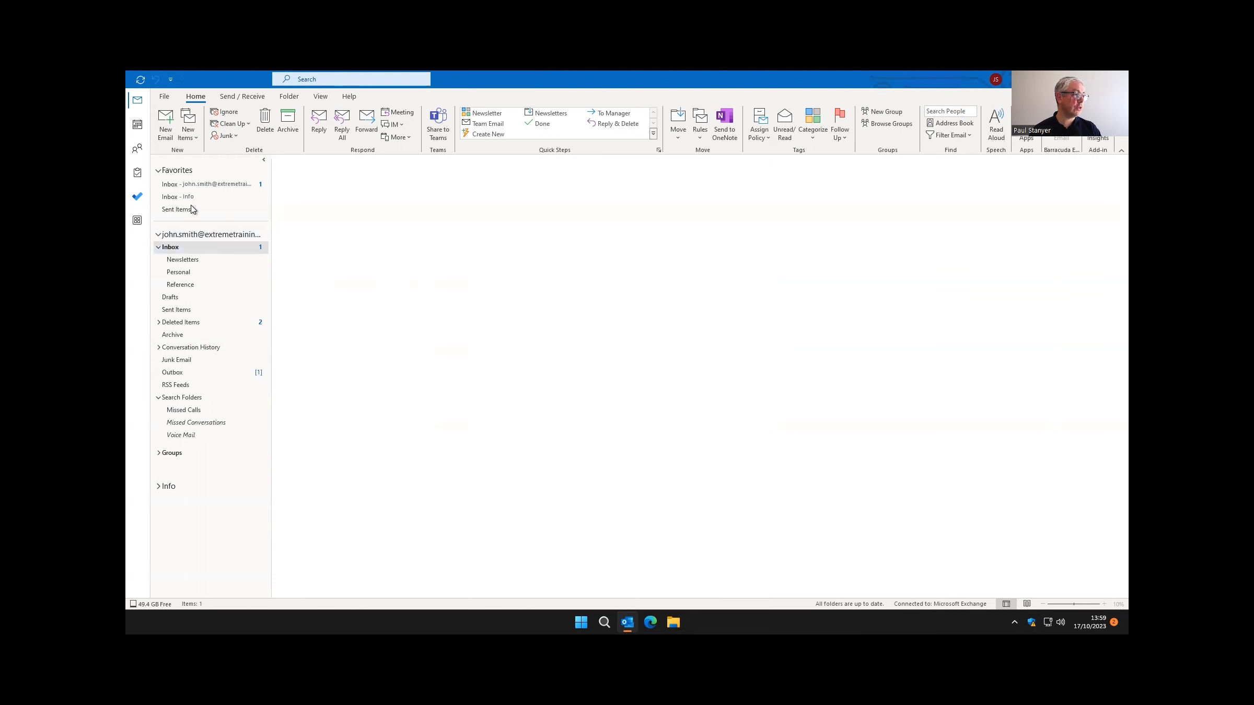
{"action": "left_click", "coordinate": [165, 126]}
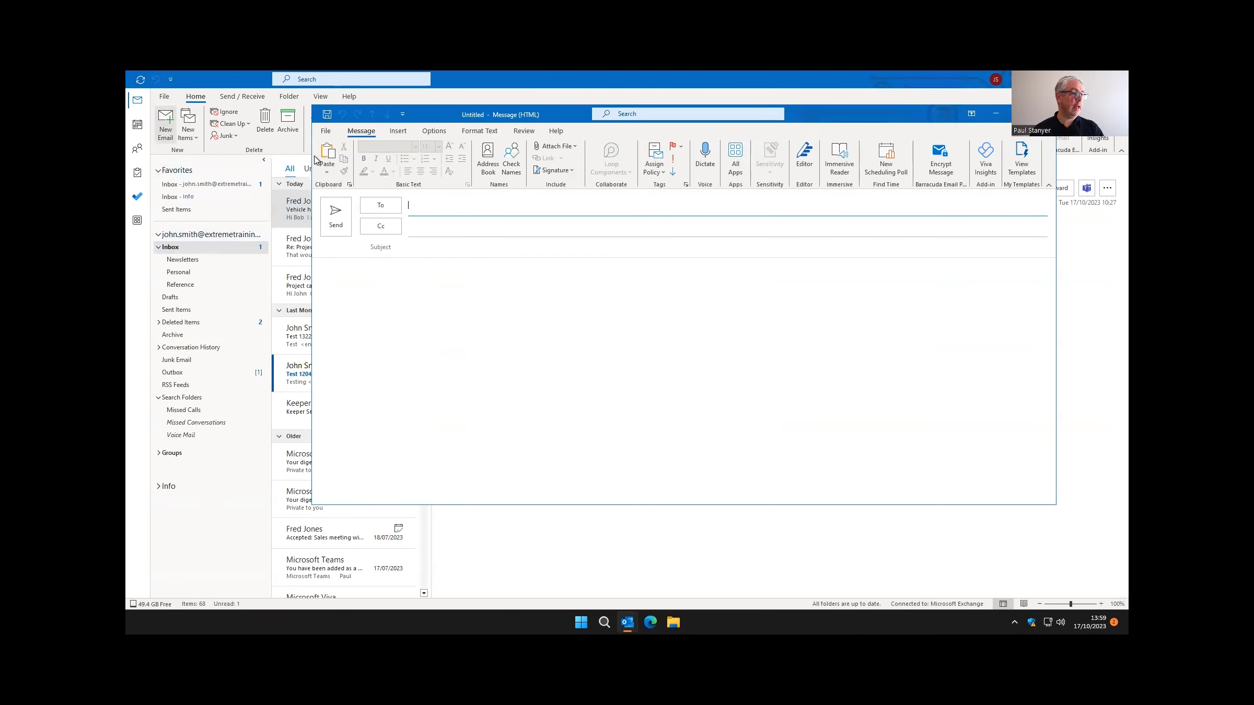
{"action": "type", "text": "fre"}
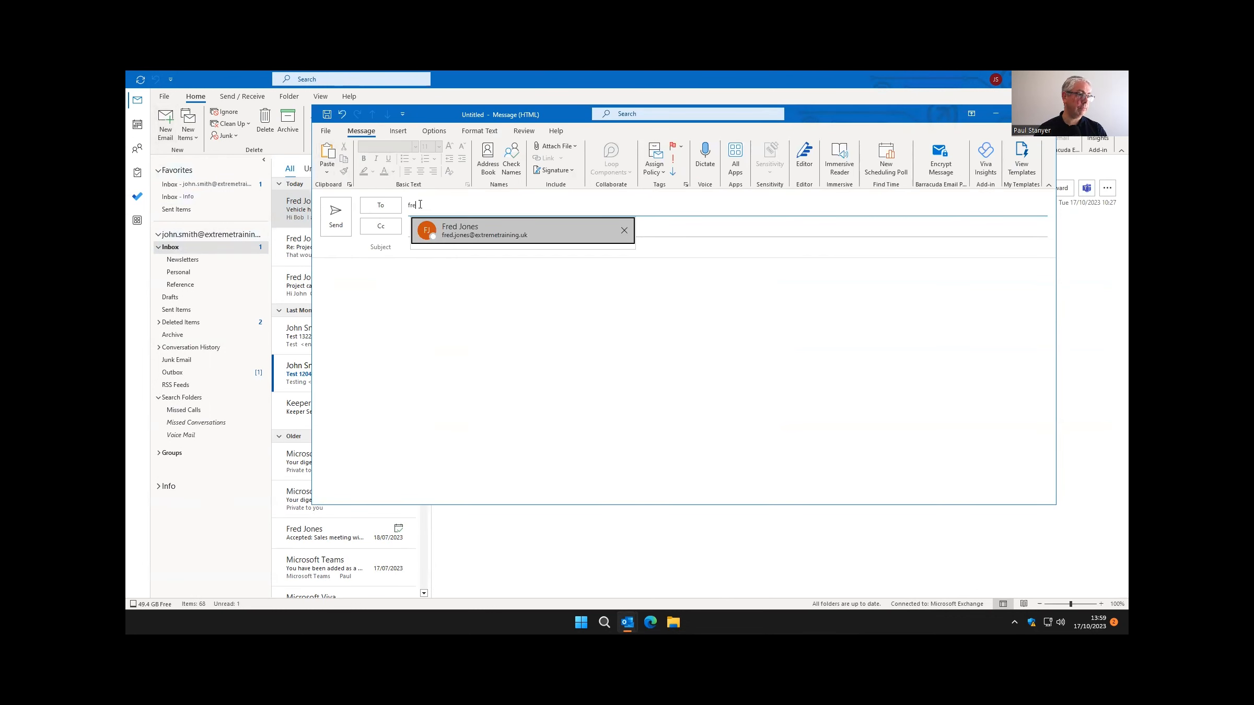
{"action": "left_click", "coordinate": [452, 235]}
{"action": "left_click", "coordinate": [453, 250]}
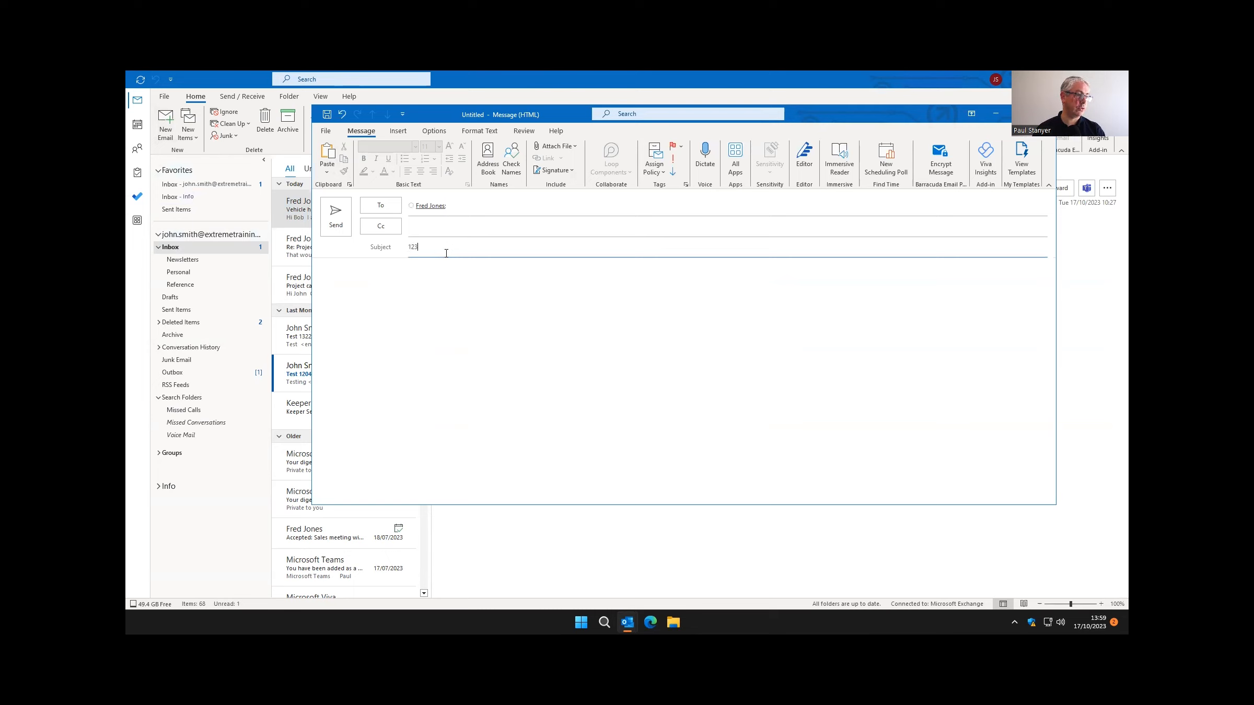
{"action": "left_click", "coordinate": [443, 297]}
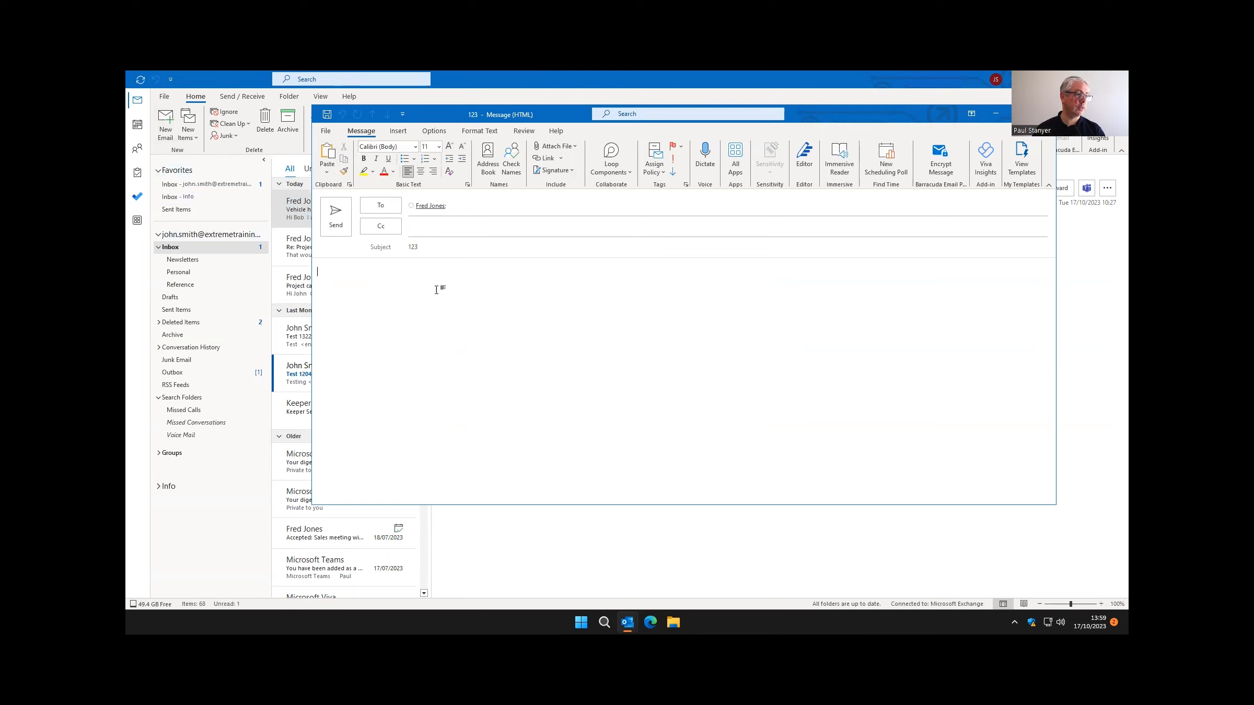
Send the email set not to be delivered before 18/10/2023 at 14:00, and open the Outbox to check it.
{"action": "left_click", "coordinate": [435, 131]}
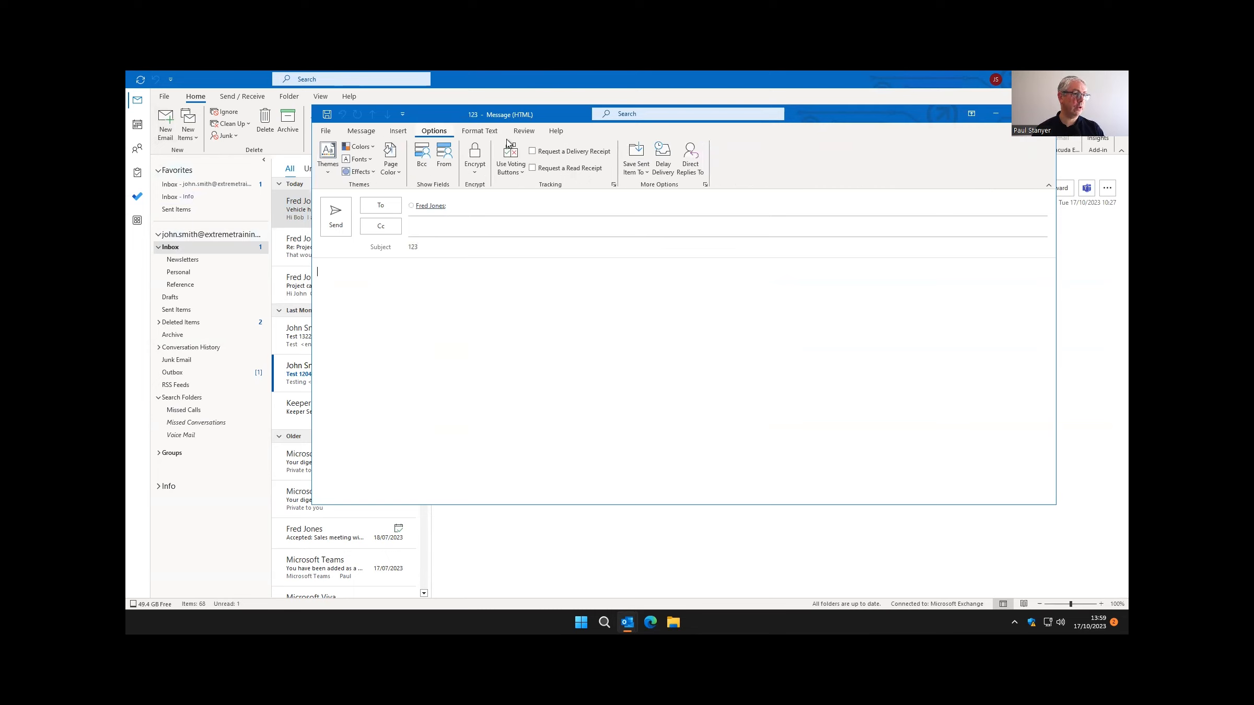
{"action": "left_click", "coordinate": [705, 185]}
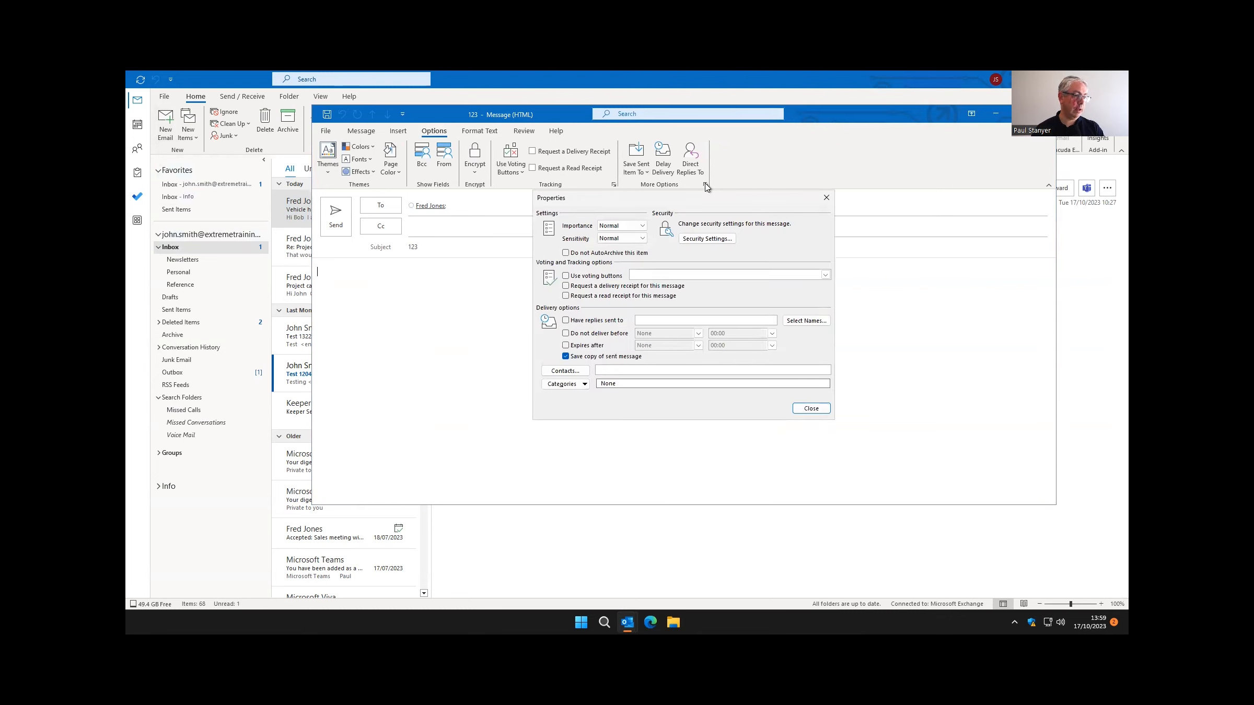
{"action": "left_click", "coordinate": [604, 337]}
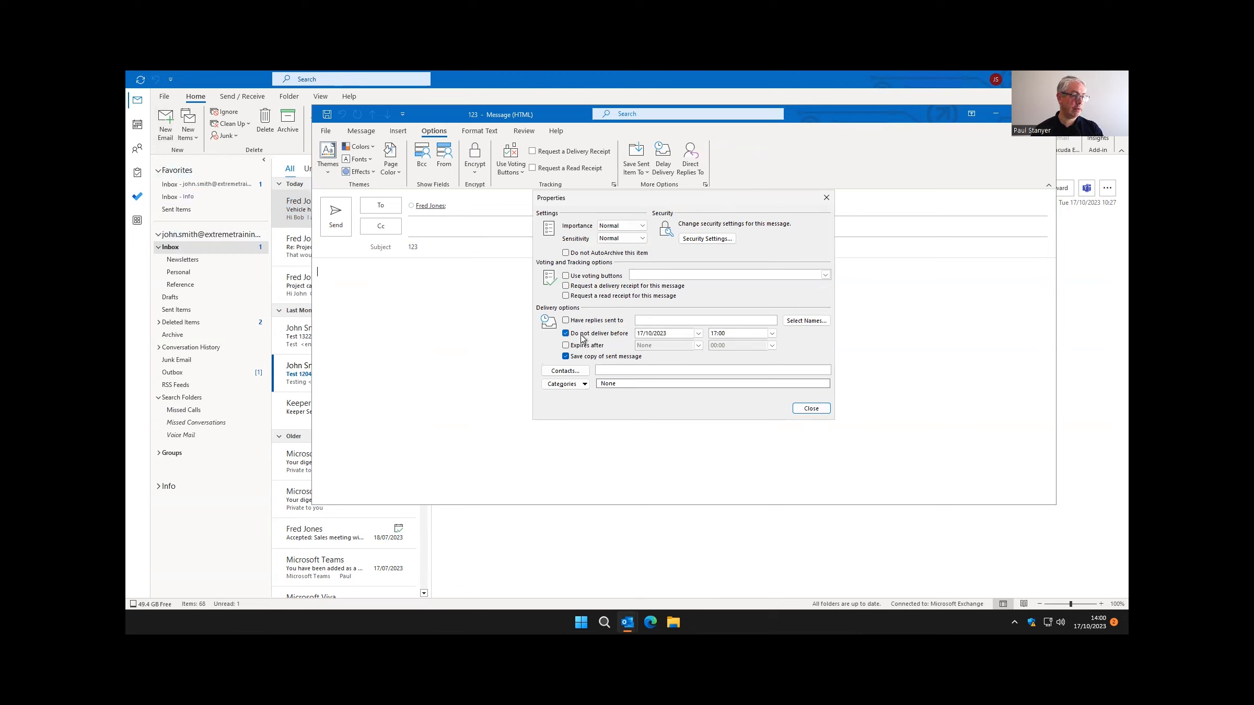
{"action": "left_click", "coordinate": [698, 334]}
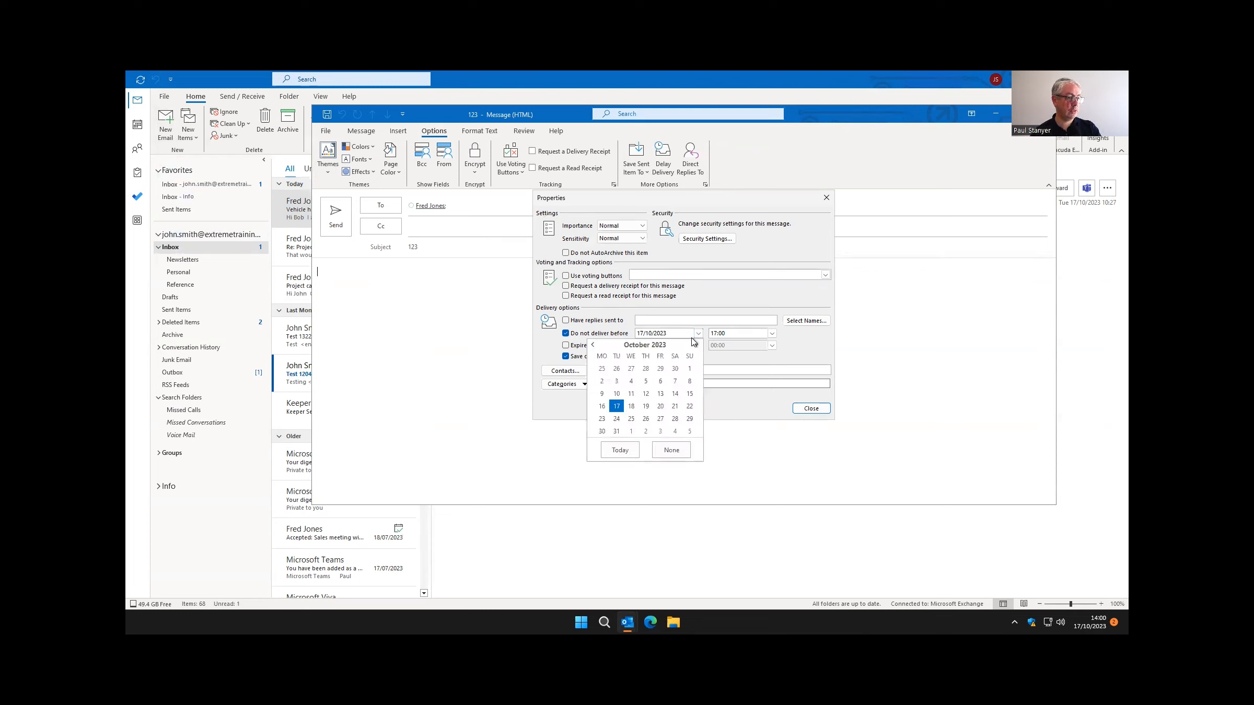
{"action": "left_click", "coordinate": [631, 406]}
{"action": "left_click", "coordinate": [767, 336]}
{"action": "scroll", "coordinate": [753, 354], "scroll_direction": "up", "scroll_amount": 3}
{"action": "left_click", "coordinate": [748, 356]}
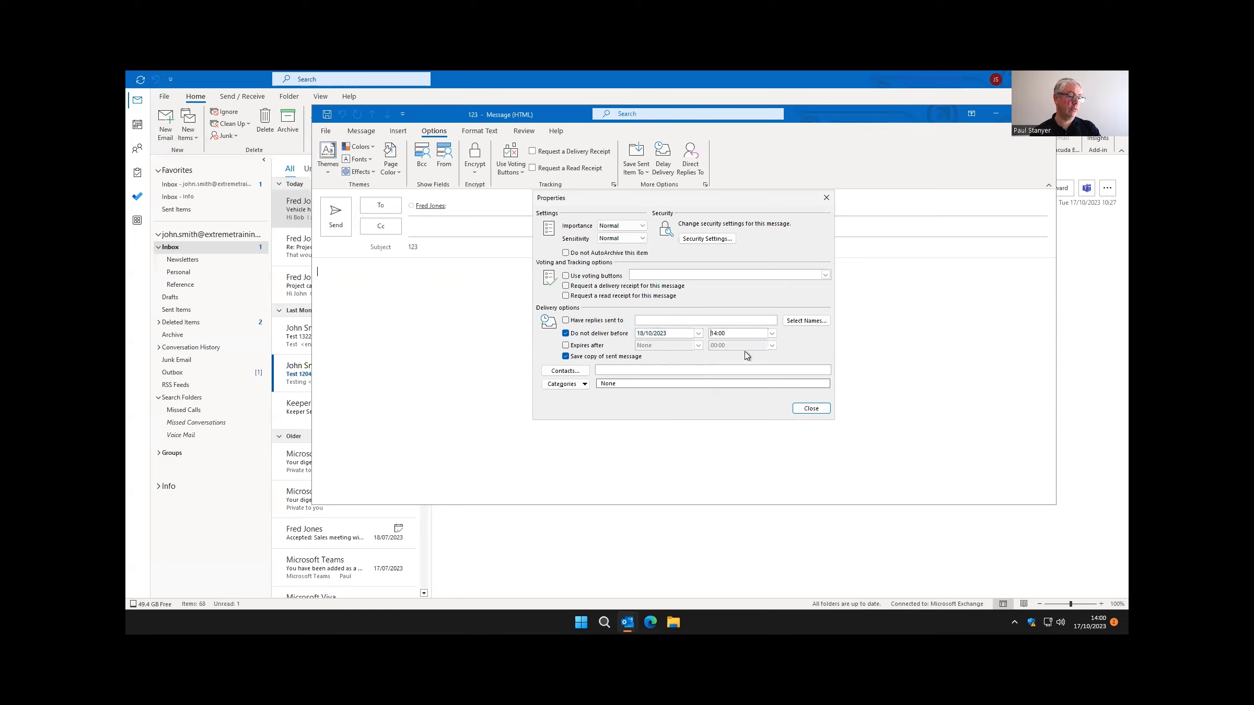
{"action": "left_click", "coordinate": [811, 408]}
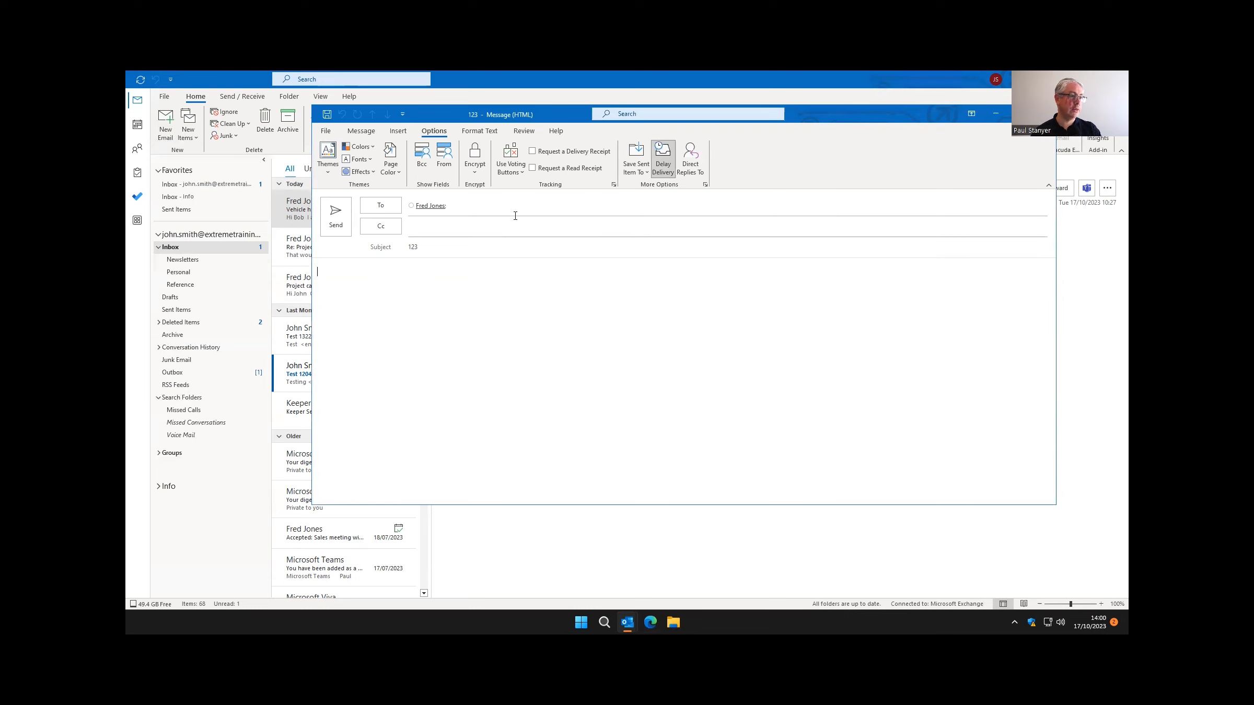
{"action": "left_click", "coordinate": [343, 215]}
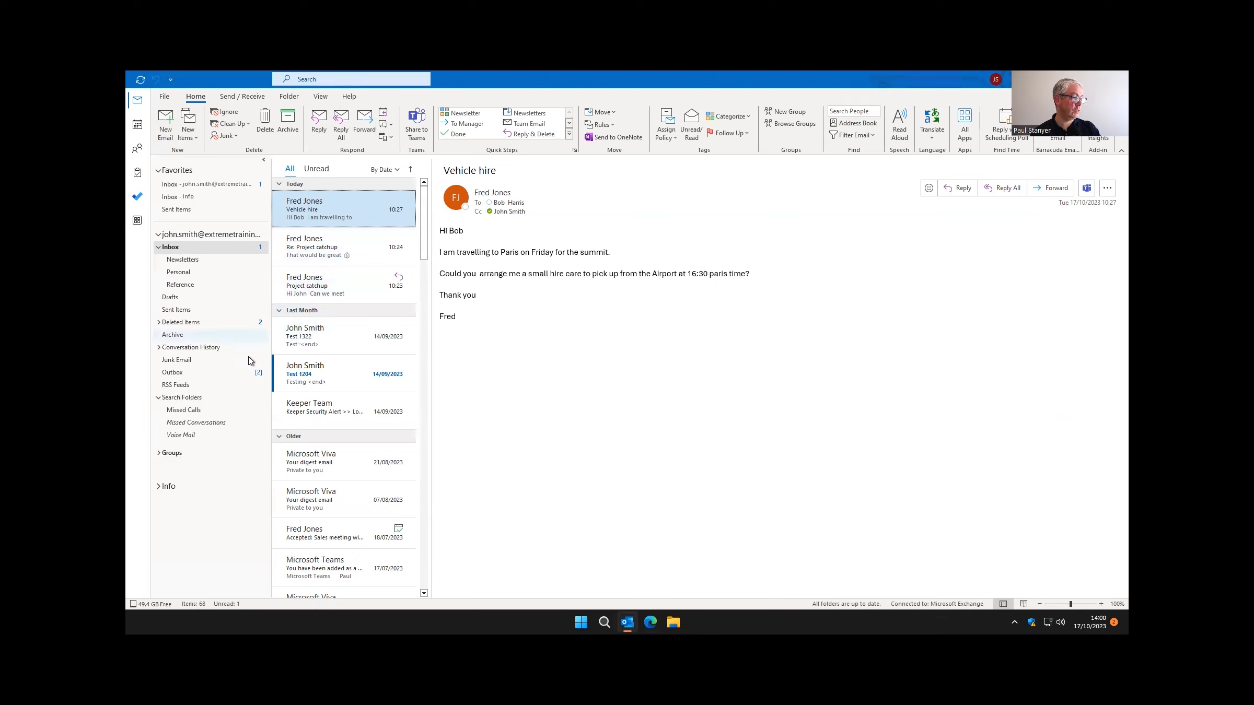
{"action": "left_click", "coordinate": [220, 372]}
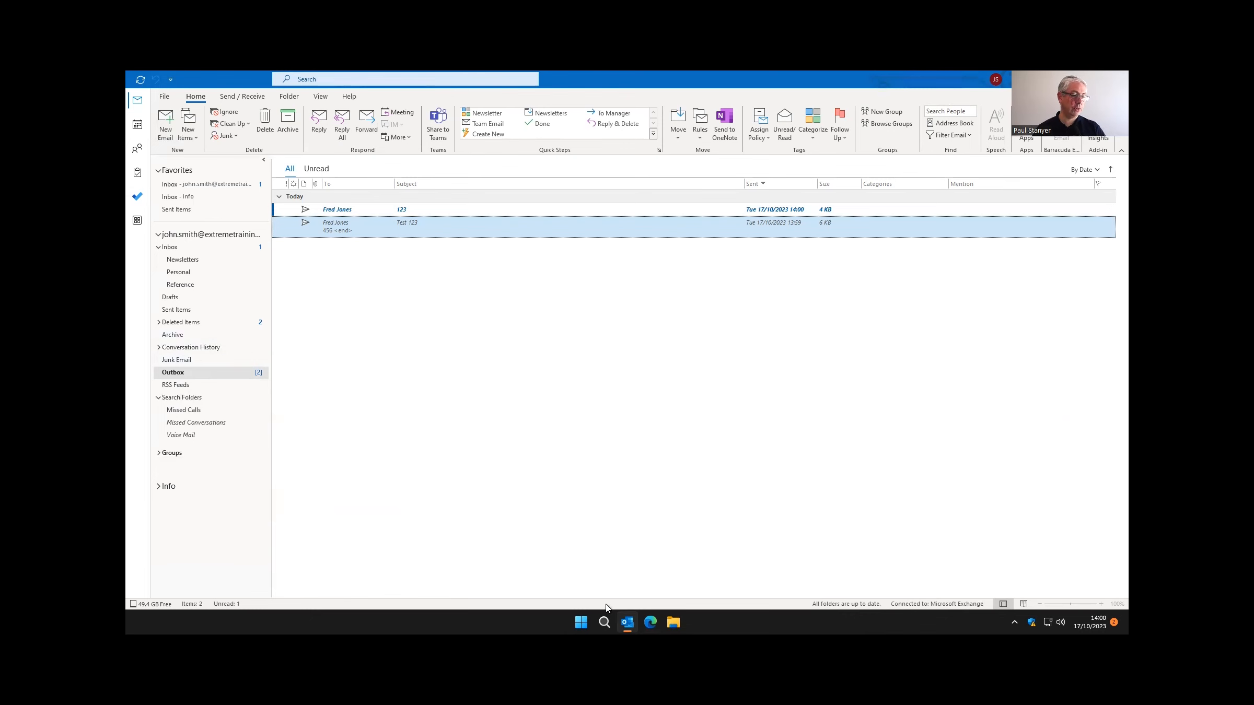
Switch to Microsoft Edge and open Outlook on the web from the favourites.
{"action": "left_click", "coordinate": [650, 622]}
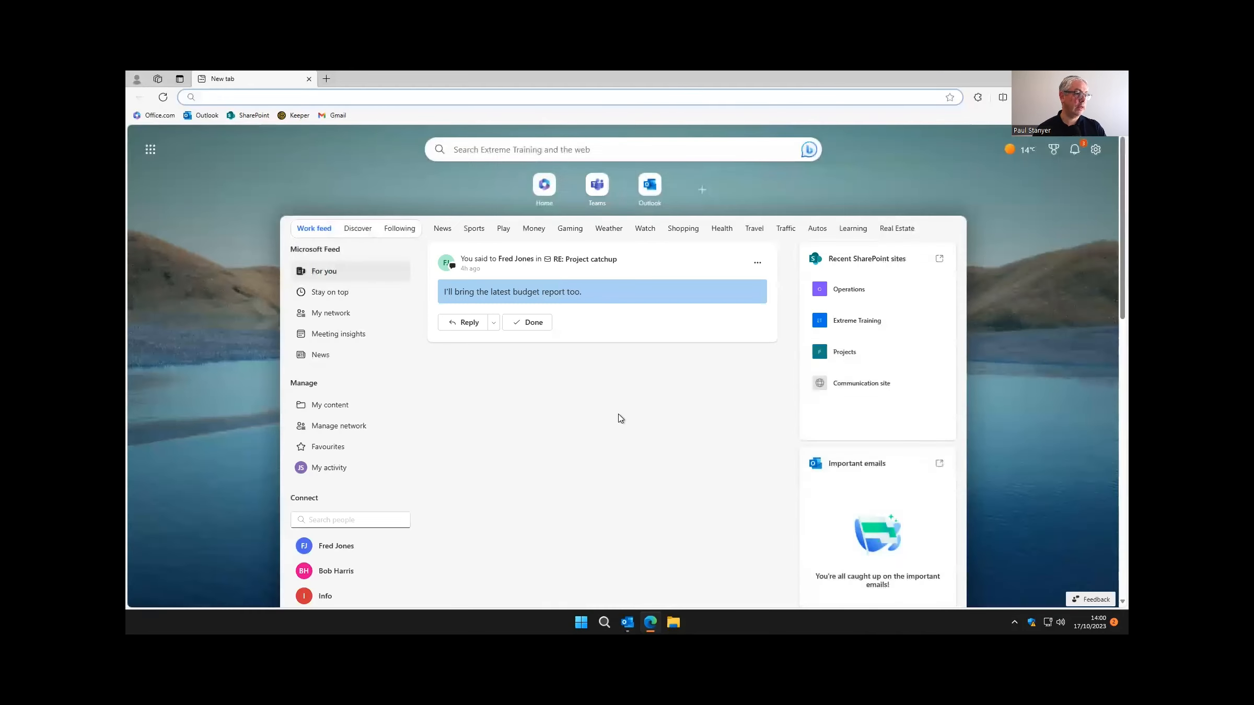
{"action": "left_click", "coordinate": [198, 117]}
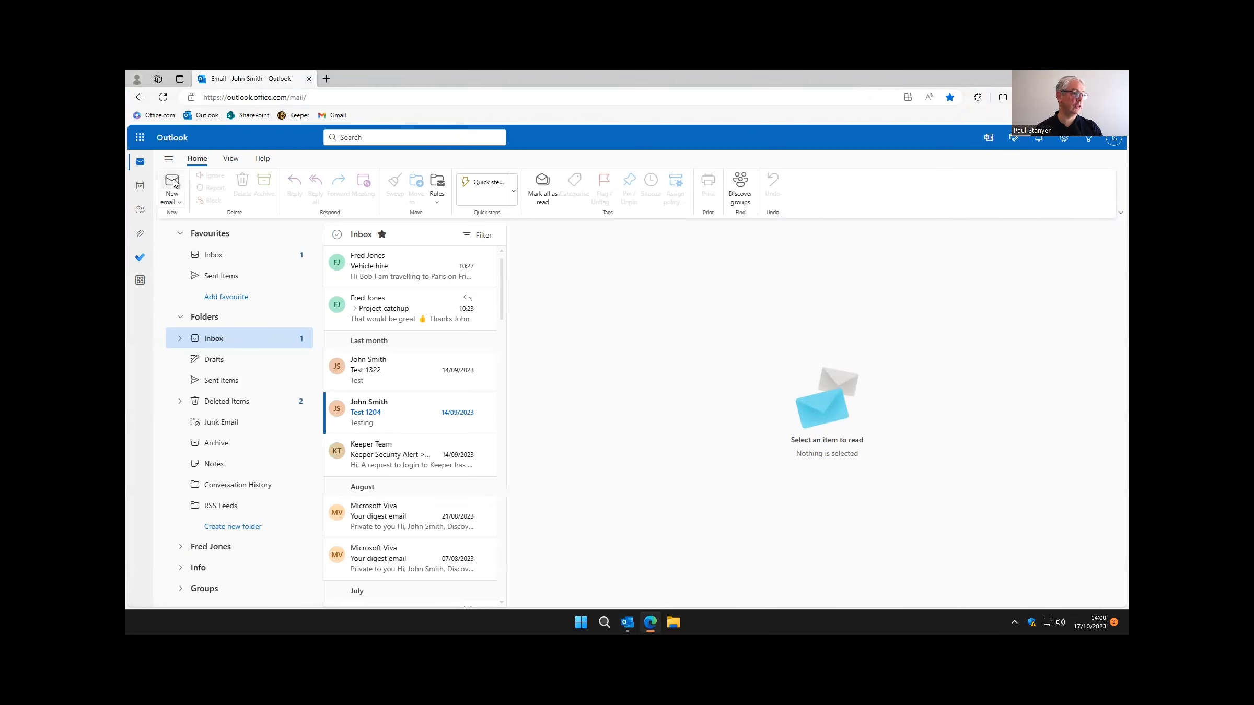
Create a new email and open the customised date and time settings for its scheduled send.
{"action": "left_click", "coordinate": [173, 182]}
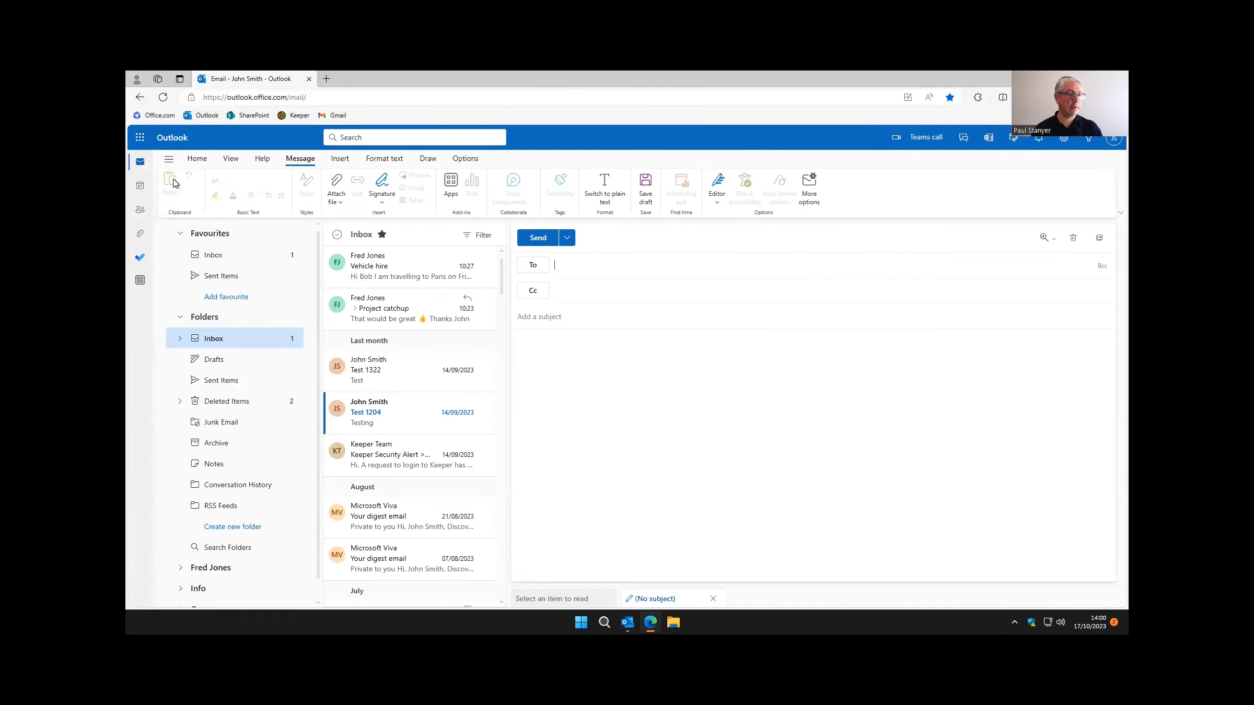
{"action": "left_click", "coordinate": [569, 240]}
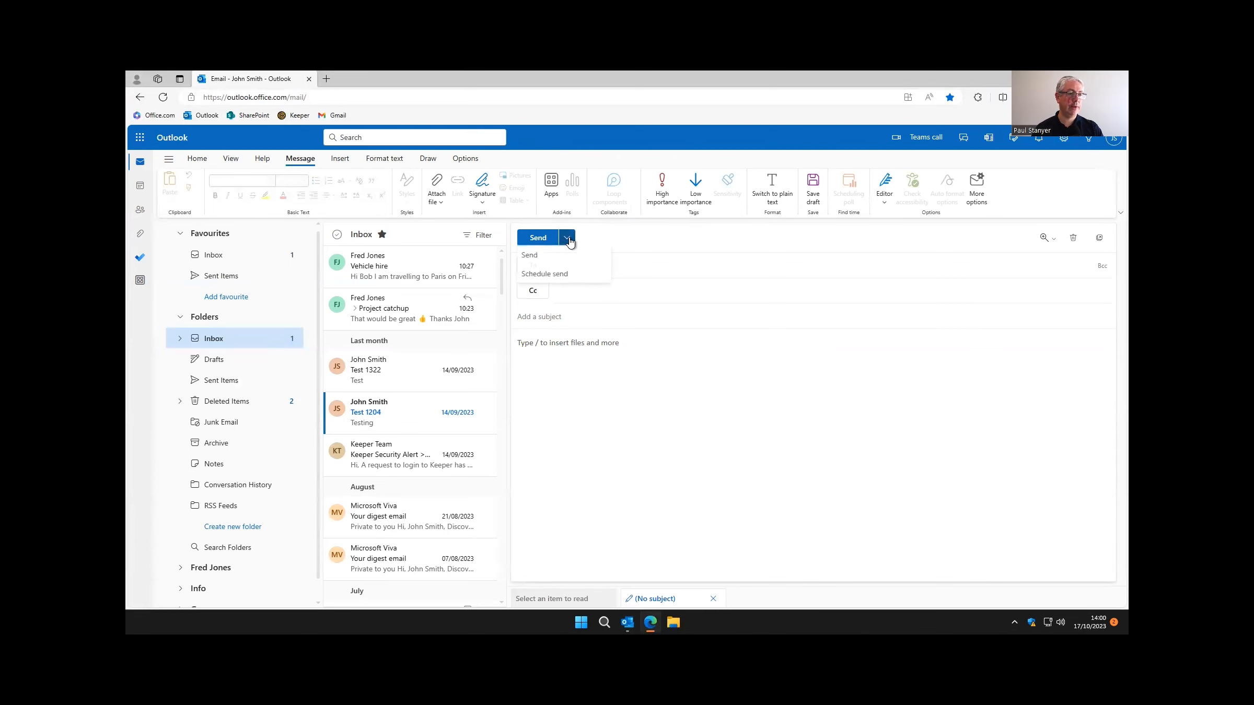
{"action": "left_click", "coordinate": [556, 275]}
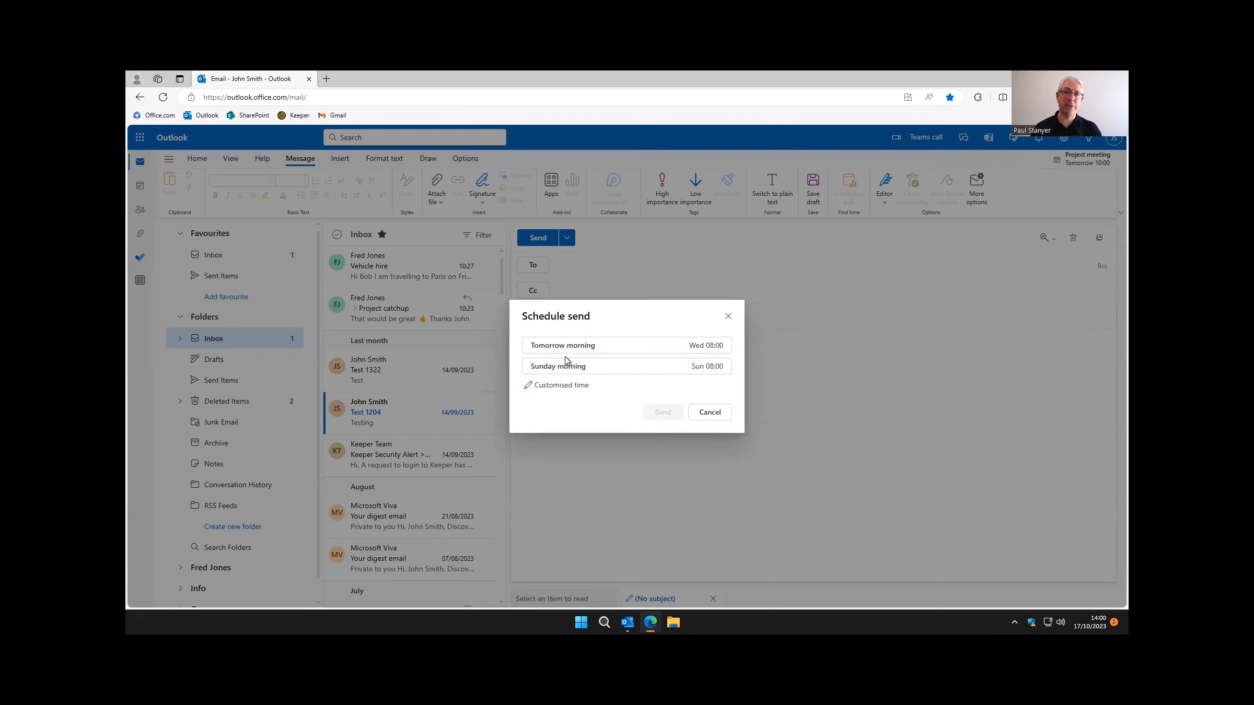
{"action": "left_click", "coordinate": [555, 387]}
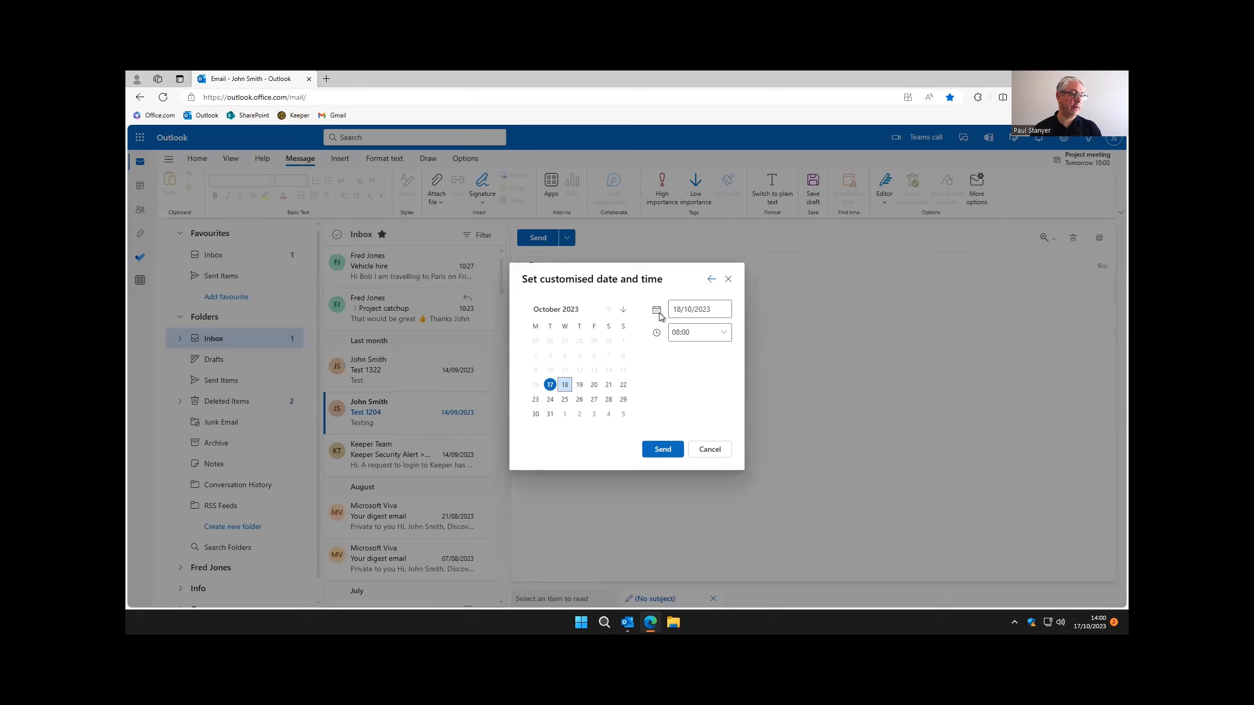
Schedule the email to send on 18/10/2023 at 09:00.
{"action": "left_click", "coordinate": [697, 311]}
{"action": "left_click", "coordinate": [579, 399]}
{"action": "left_click", "coordinate": [565, 385]}
{"action": "left_click", "coordinate": [725, 334]}
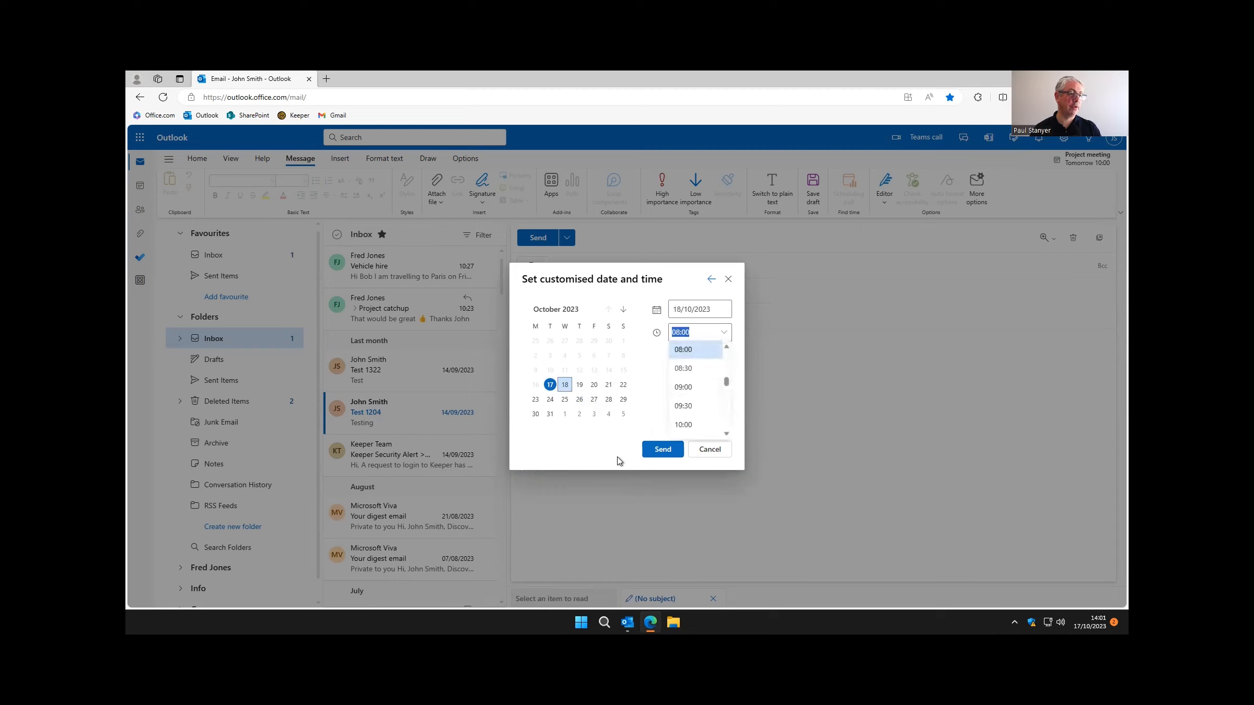
{"action": "left_click", "coordinate": [683, 387]}
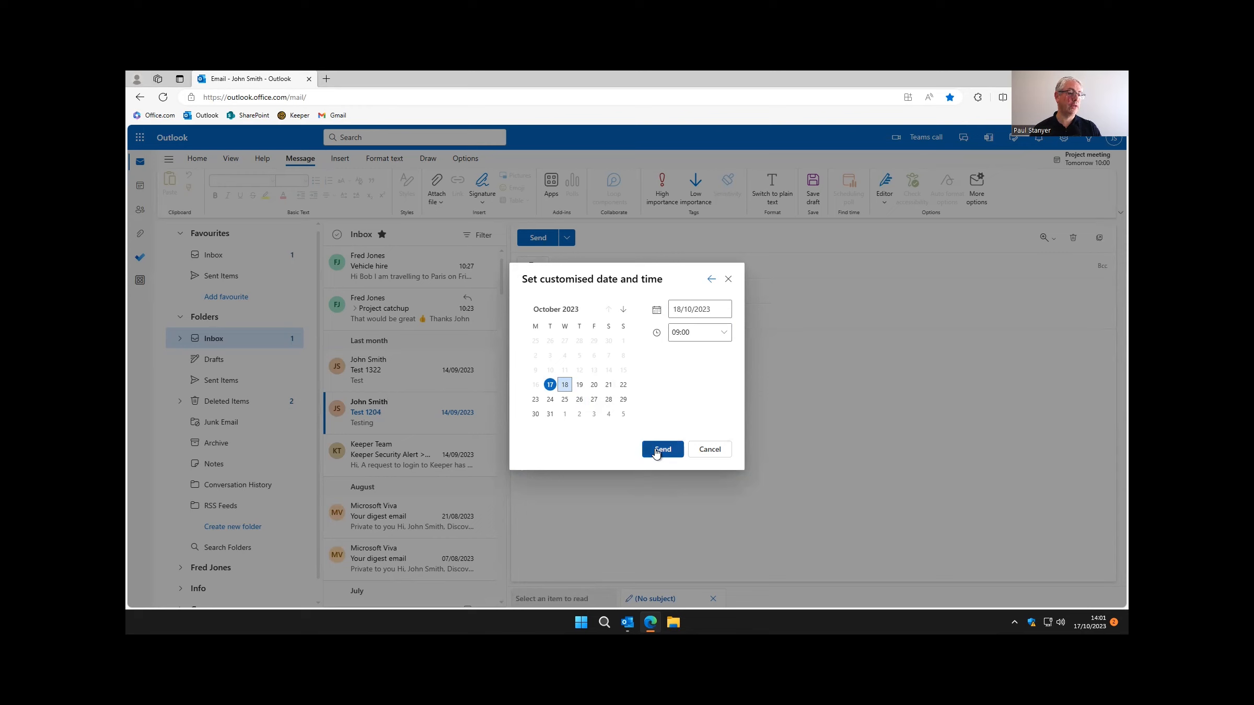
{"action": "left_click", "coordinate": [656, 447]}
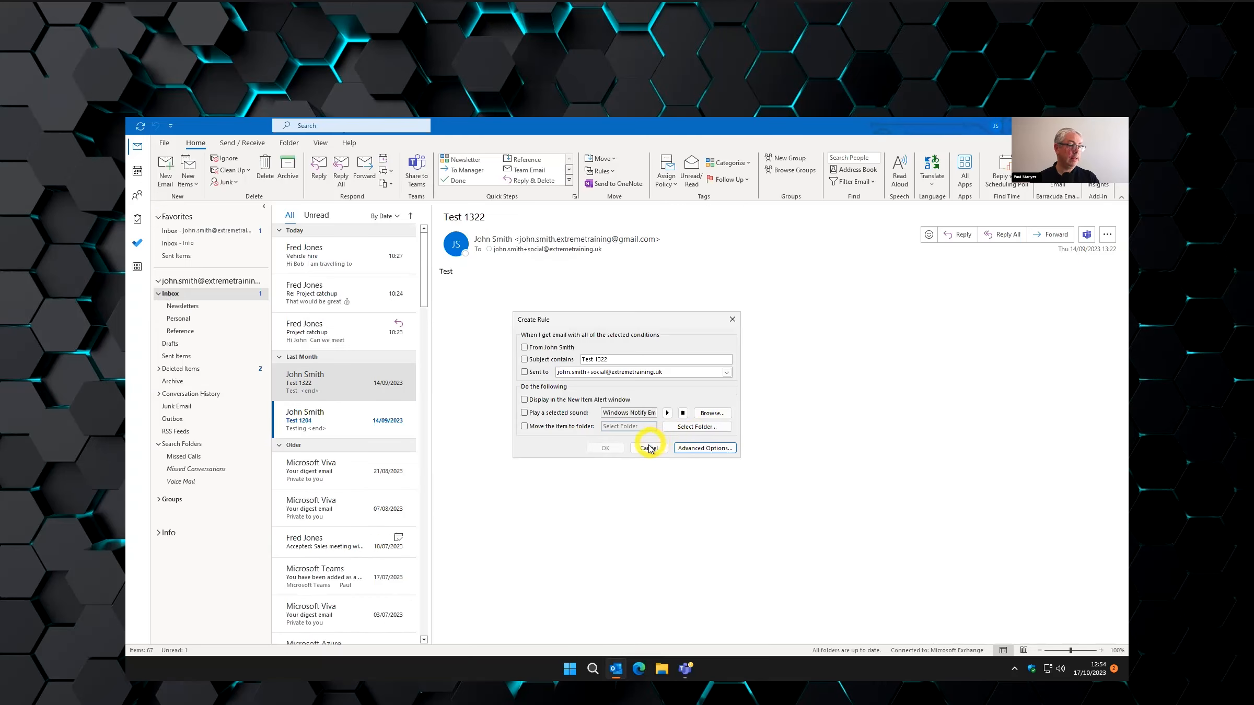
Close the Create Rule dialog without creating a rule and open the Reference folder in desktop Outlook.
{"action": "left_click", "coordinate": [649, 448]}
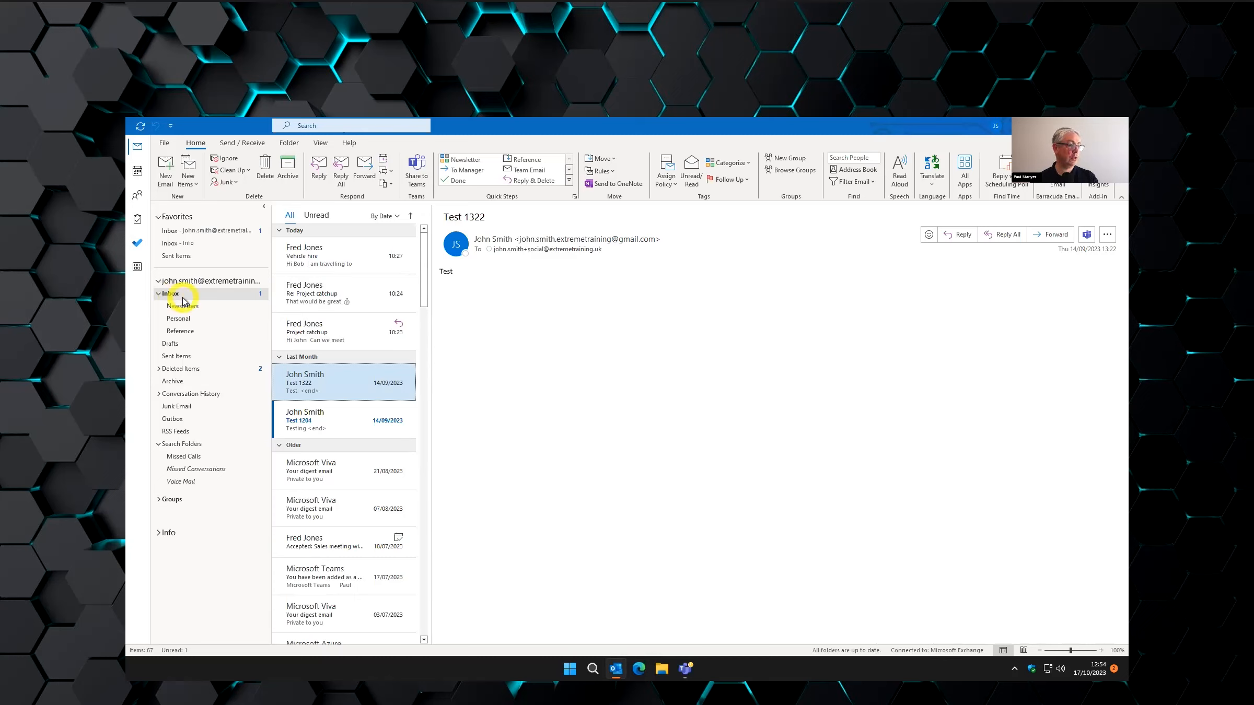
{"action": "left_click", "coordinate": [184, 330]}
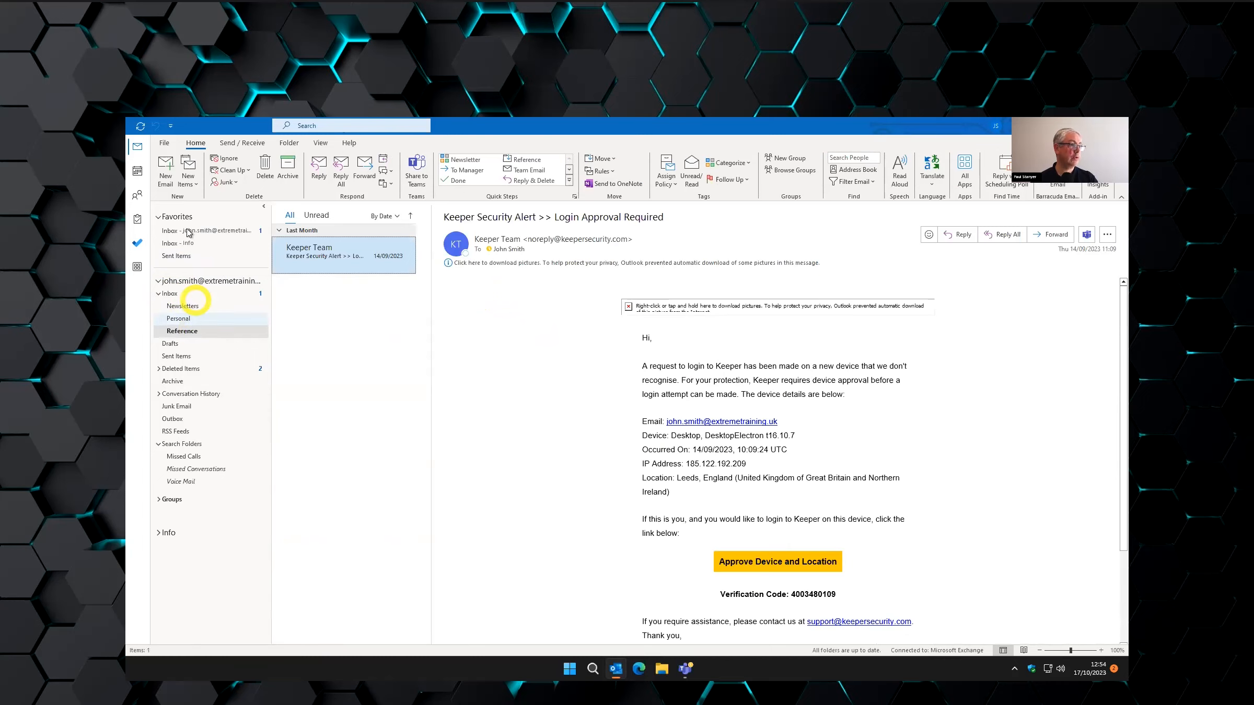
Set Outlook's start folder to the Inbox subfolder Reference in the Advanced options.
{"action": "left_click", "coordinate": [164, 142]}
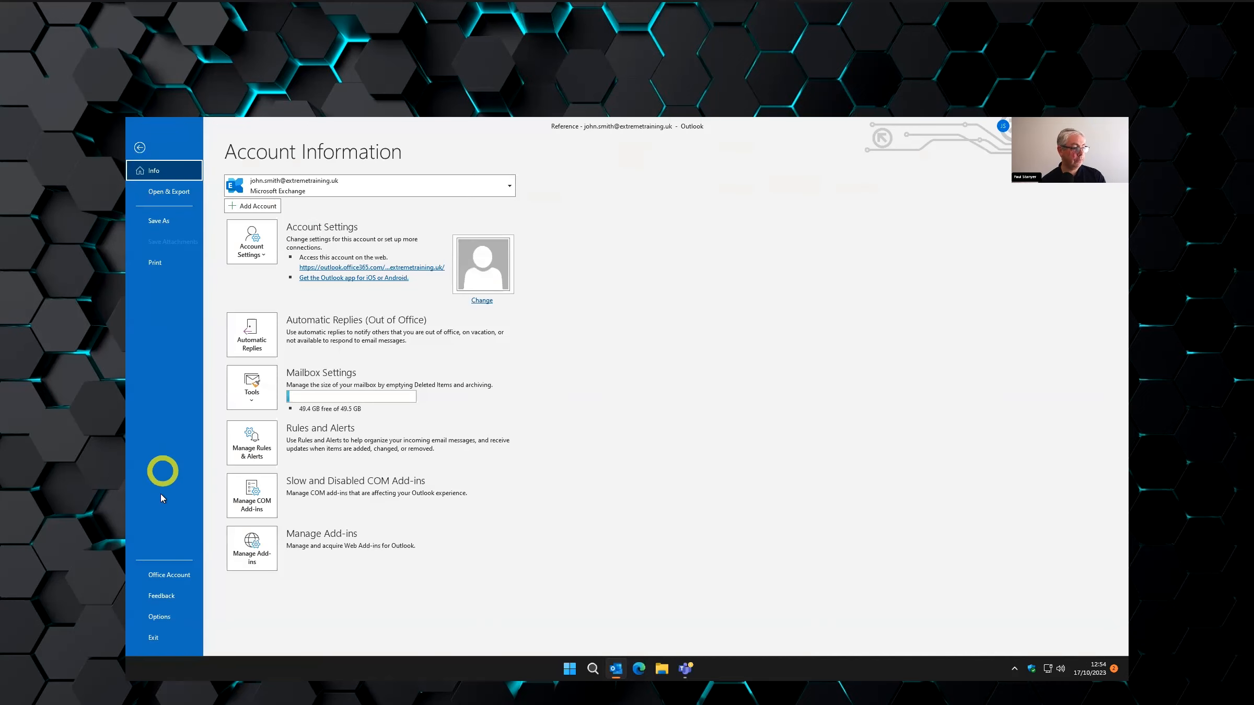
{"action": "left_click", "coordinate": [159, 616]}
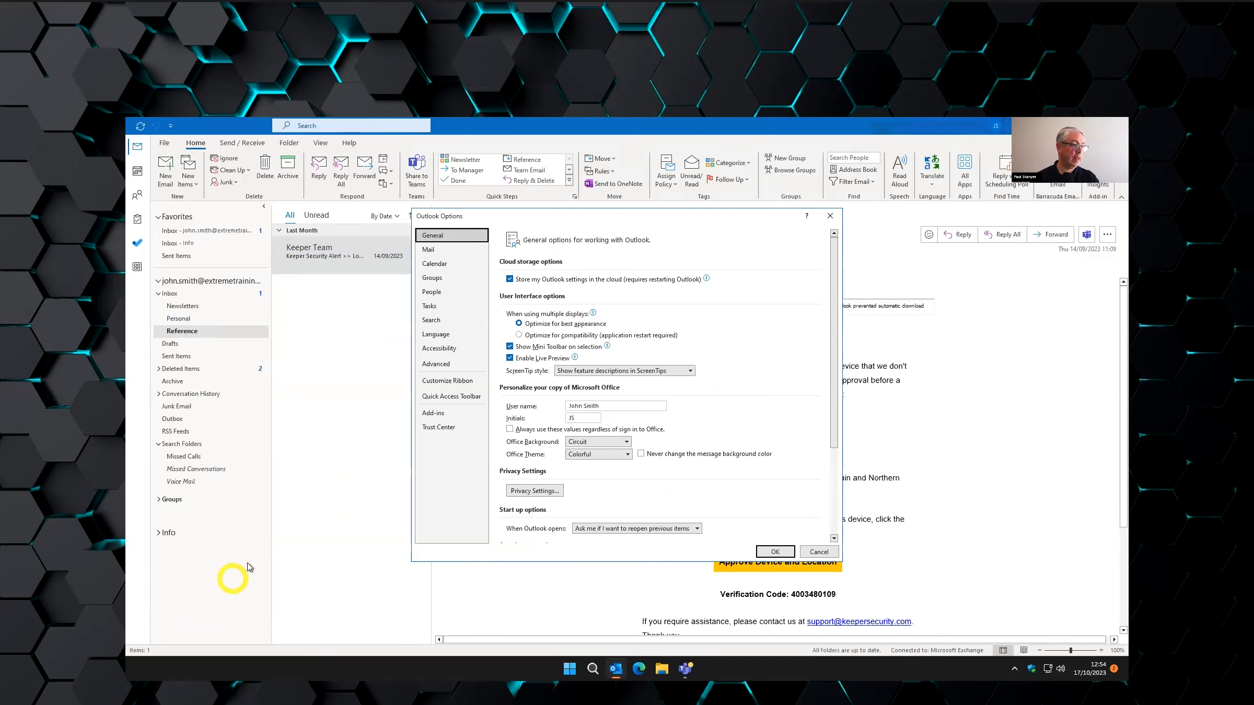
{"action": "left_click", "coordinate": [453, 366]}
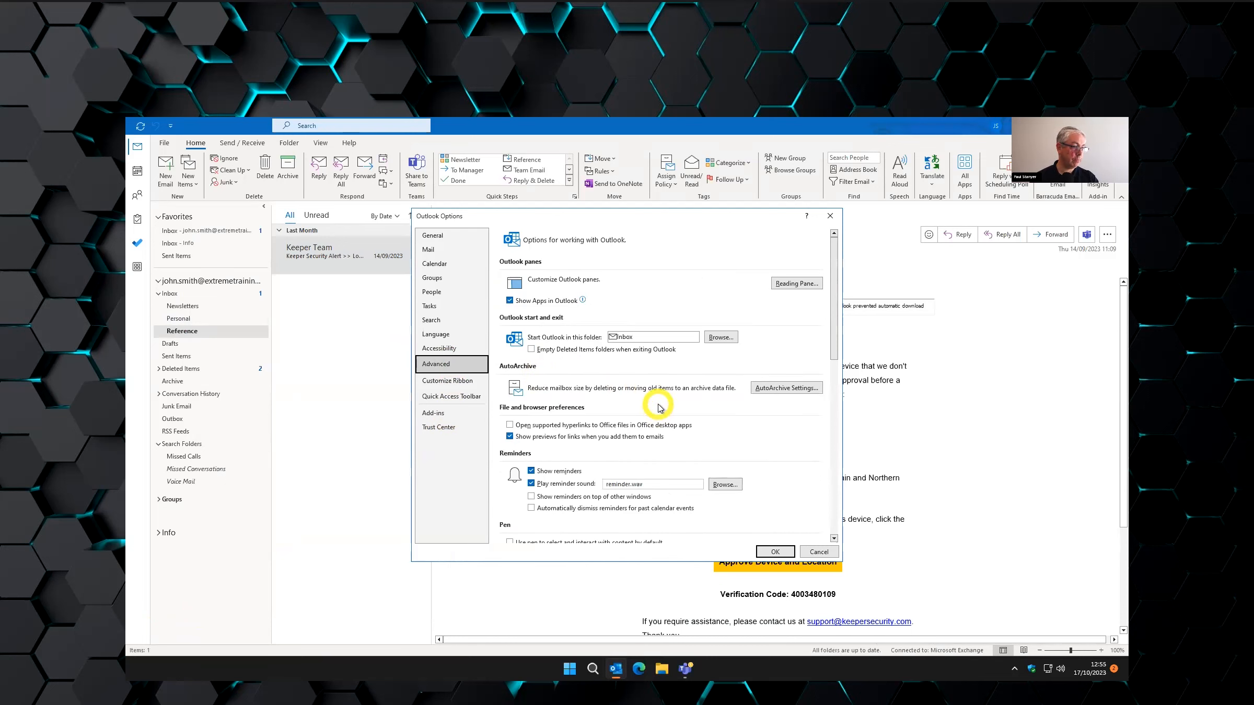
{"action": "scroll", "coordinate": [658, 407], "scroll_direction": "down", "scroll_amount": 1}
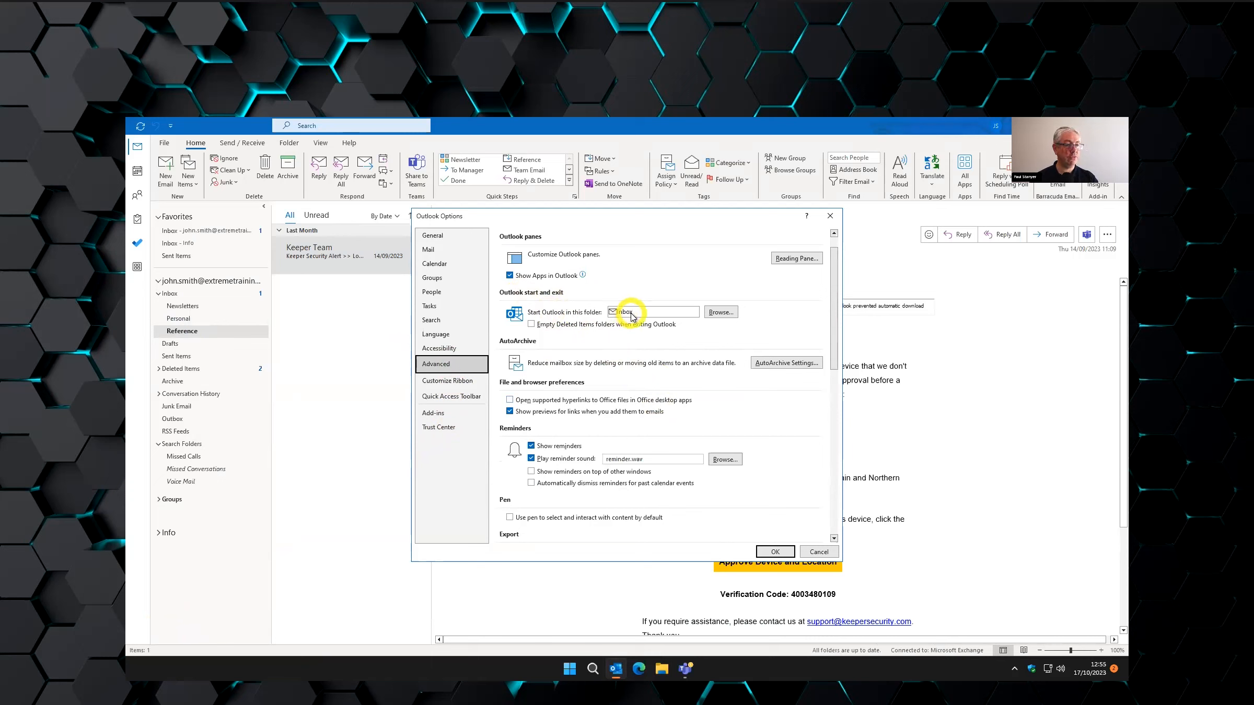
{"action": "left_click", "coordinate": [721, 312]}
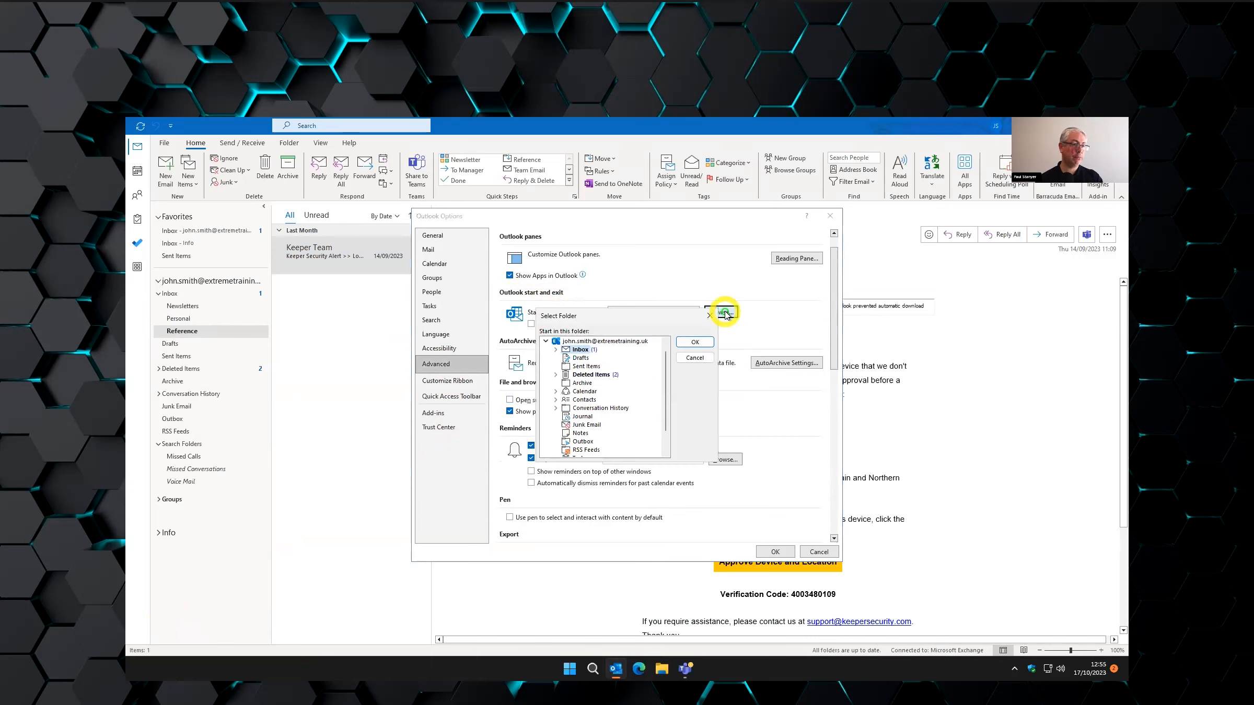
{"action": "left_click", "coordinate": [556, 350]}
{"action": "left_click", "coordinate": [590, 375]}
{"action": "left_click", "coordinate": [695, 342]}
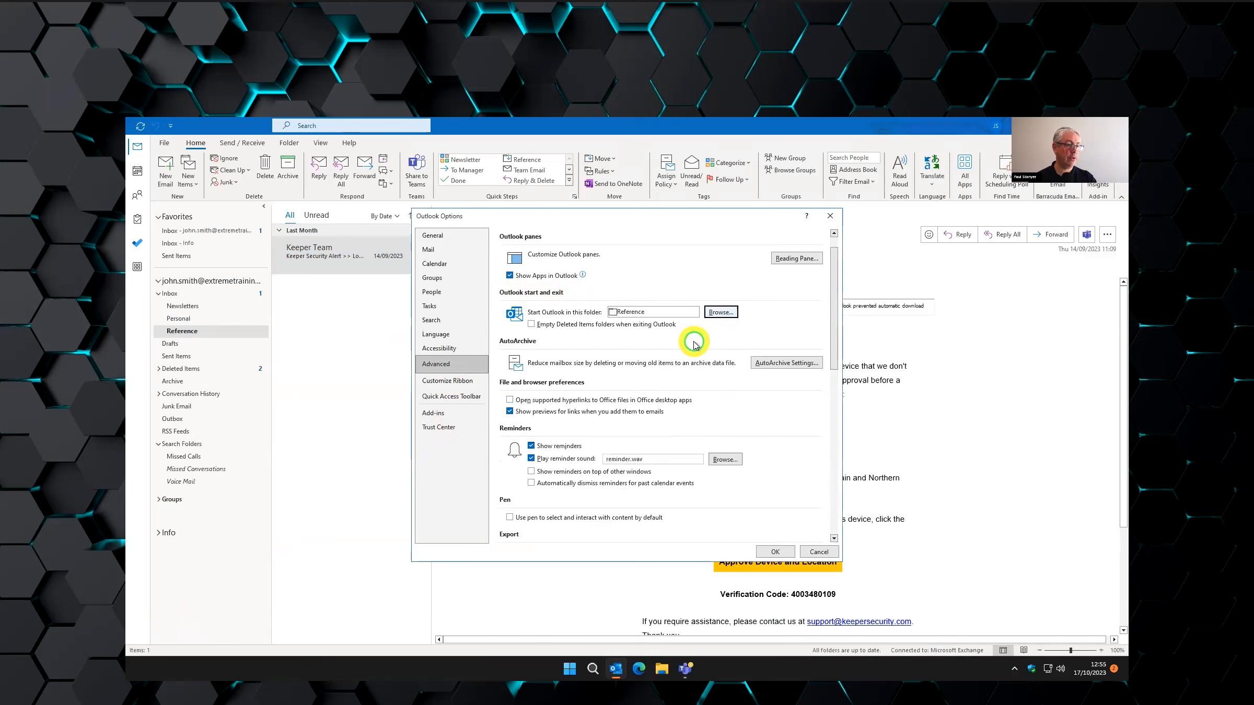
{"action": "left_click", "coordinate": [775, 552]}
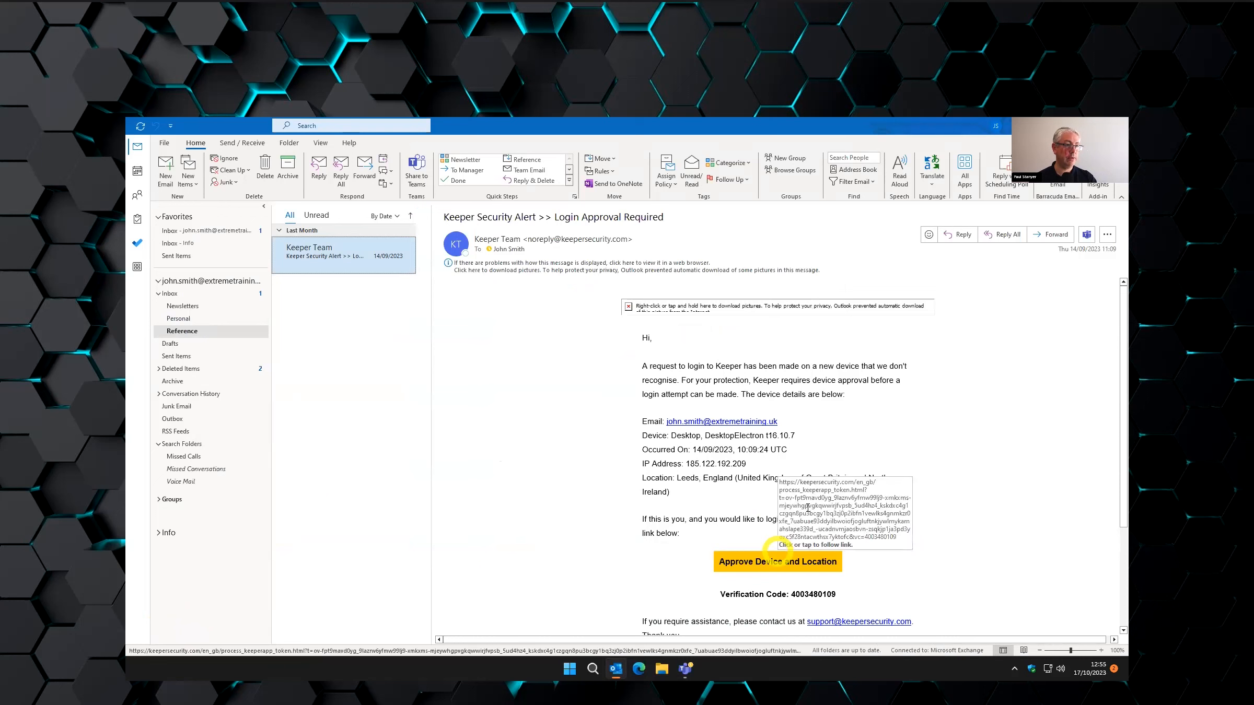
Go back to the Inbox, and restart Outlook to check which folder it starts in.
{"action": "left_click", "coordinate": [169, 292]}
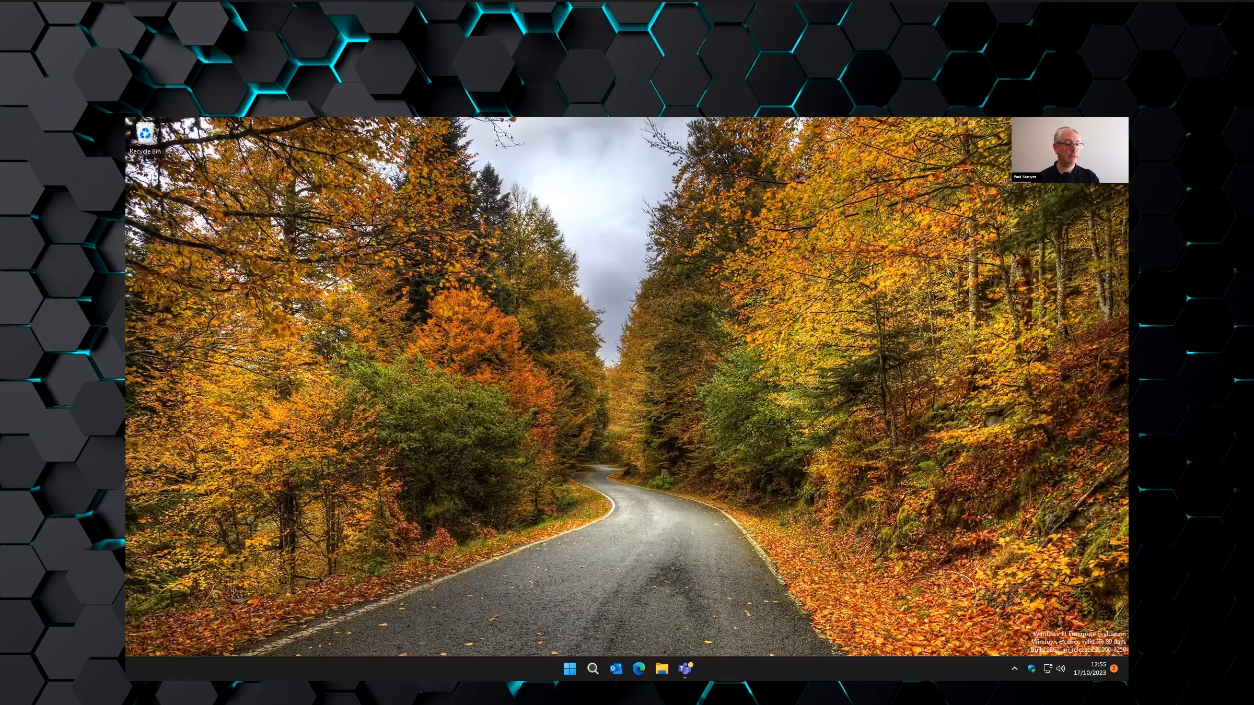
{"action": "left_click", "coordinate": [488, 576]}
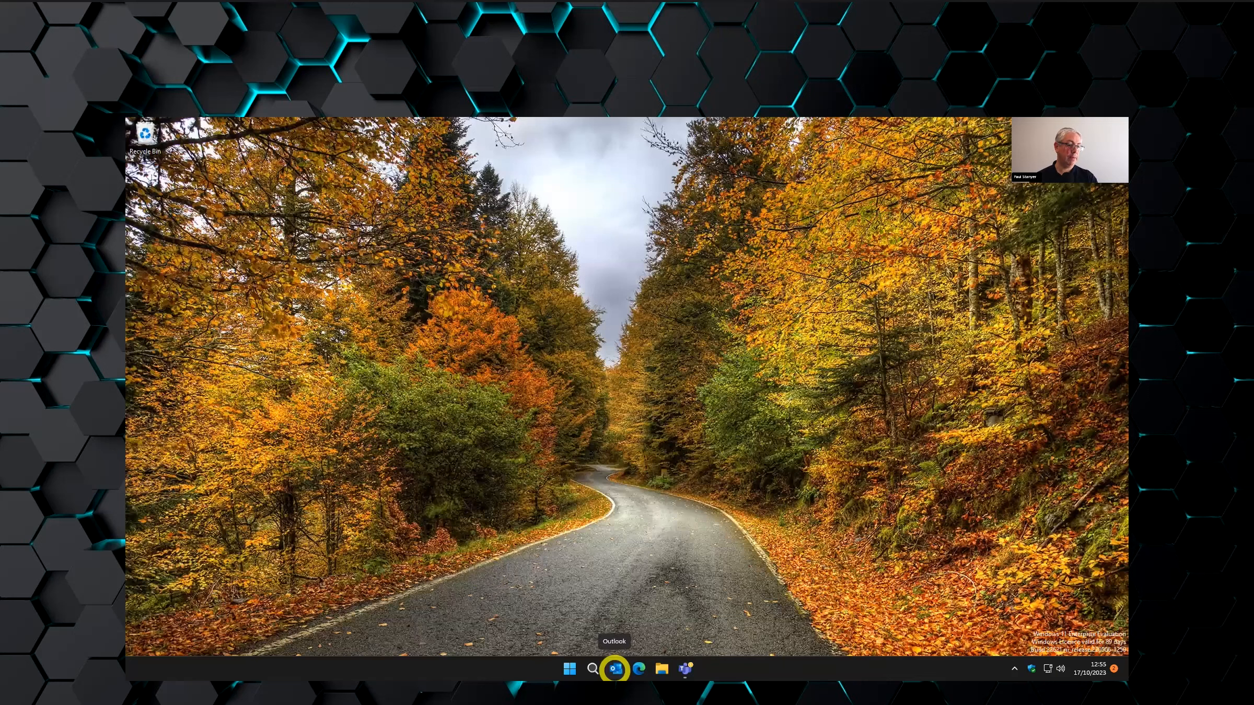
{"action": "left_click", "coordinate": [616, 669]}
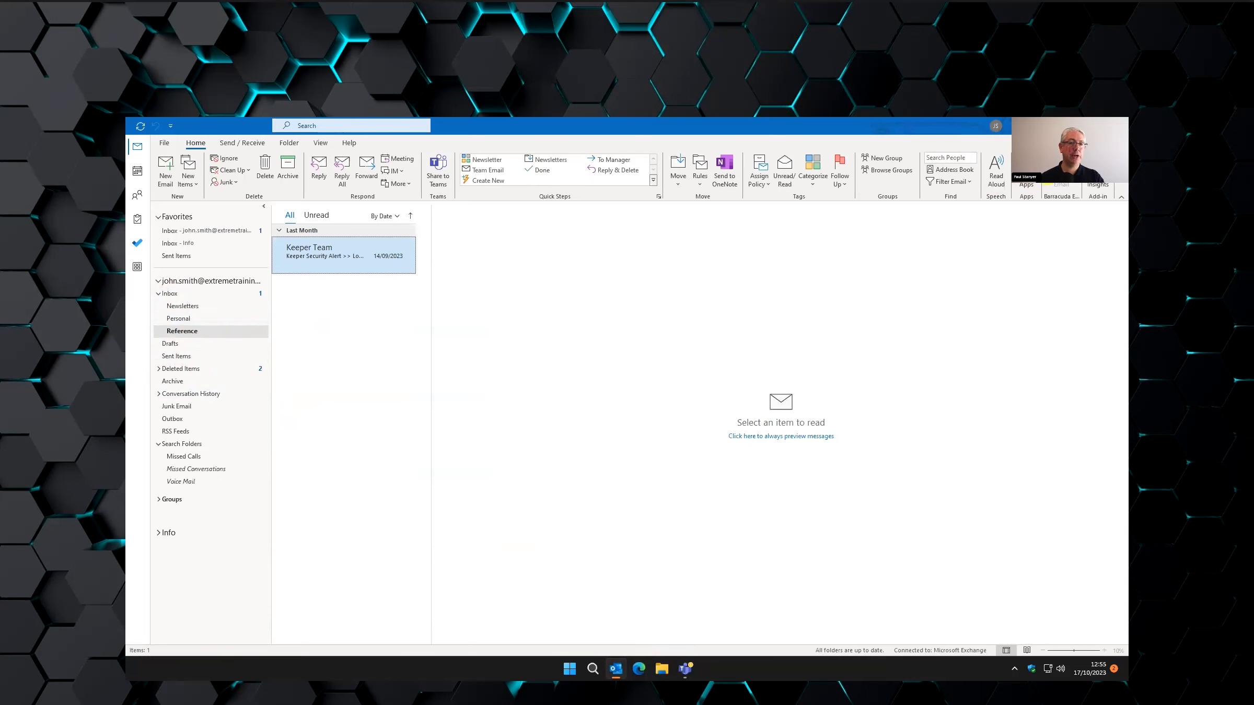
{"action": "key", "text": "alt+Tab"}
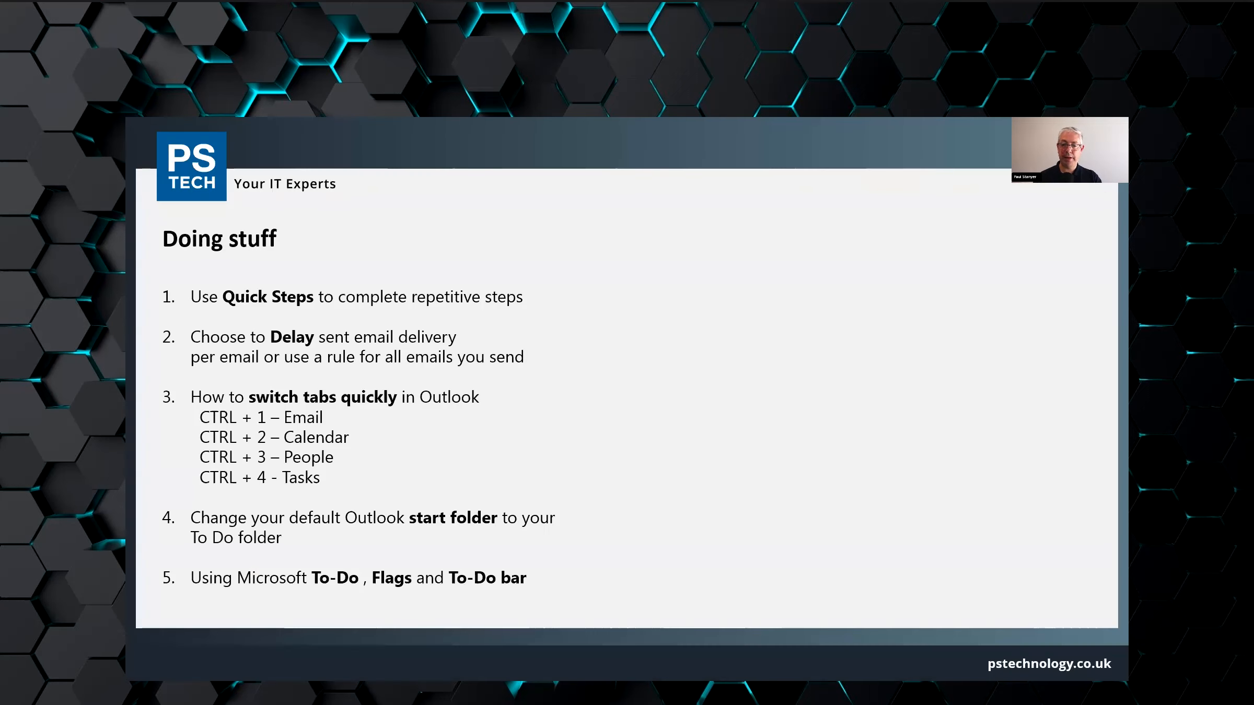
{"action": "key", "text": "Right"}
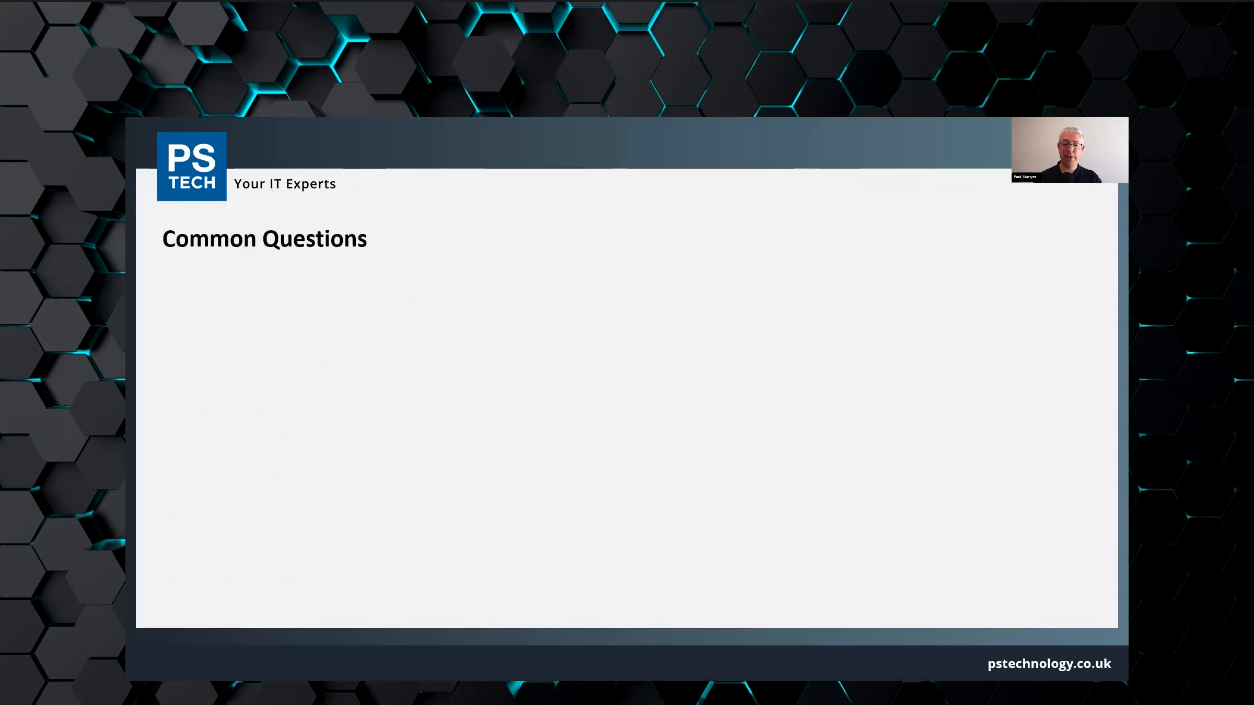
{"action": "key", "text": "Right"}
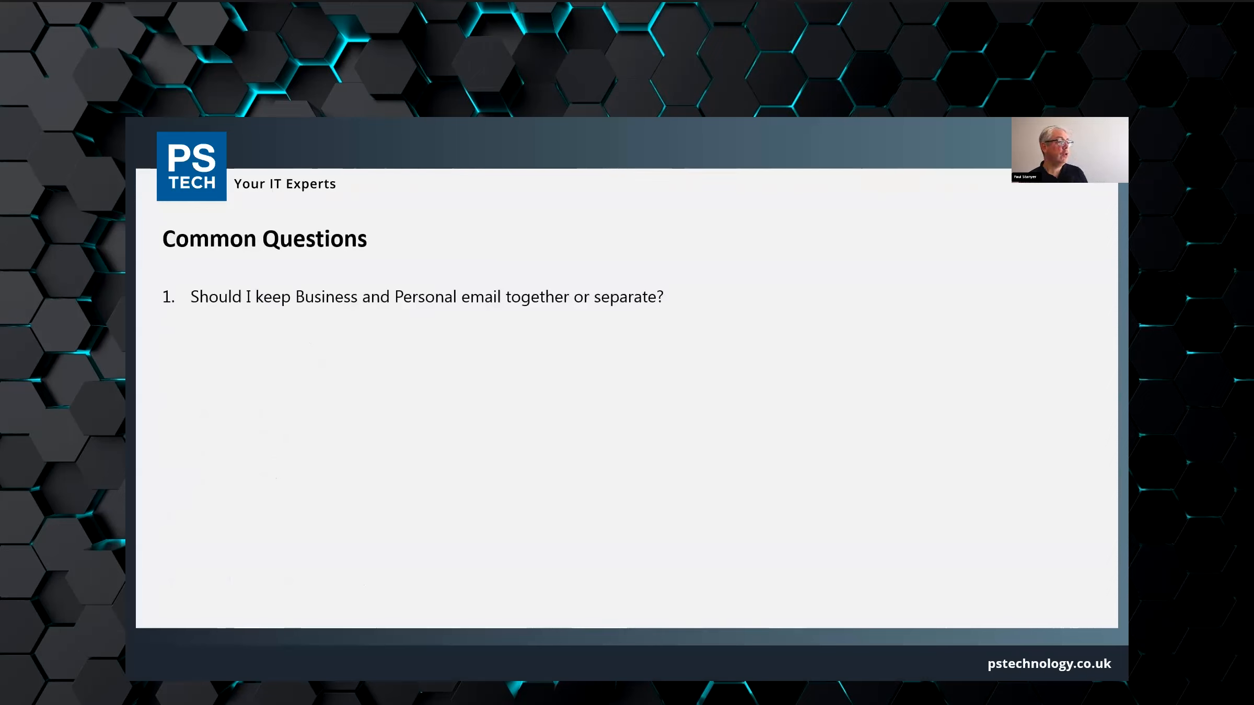
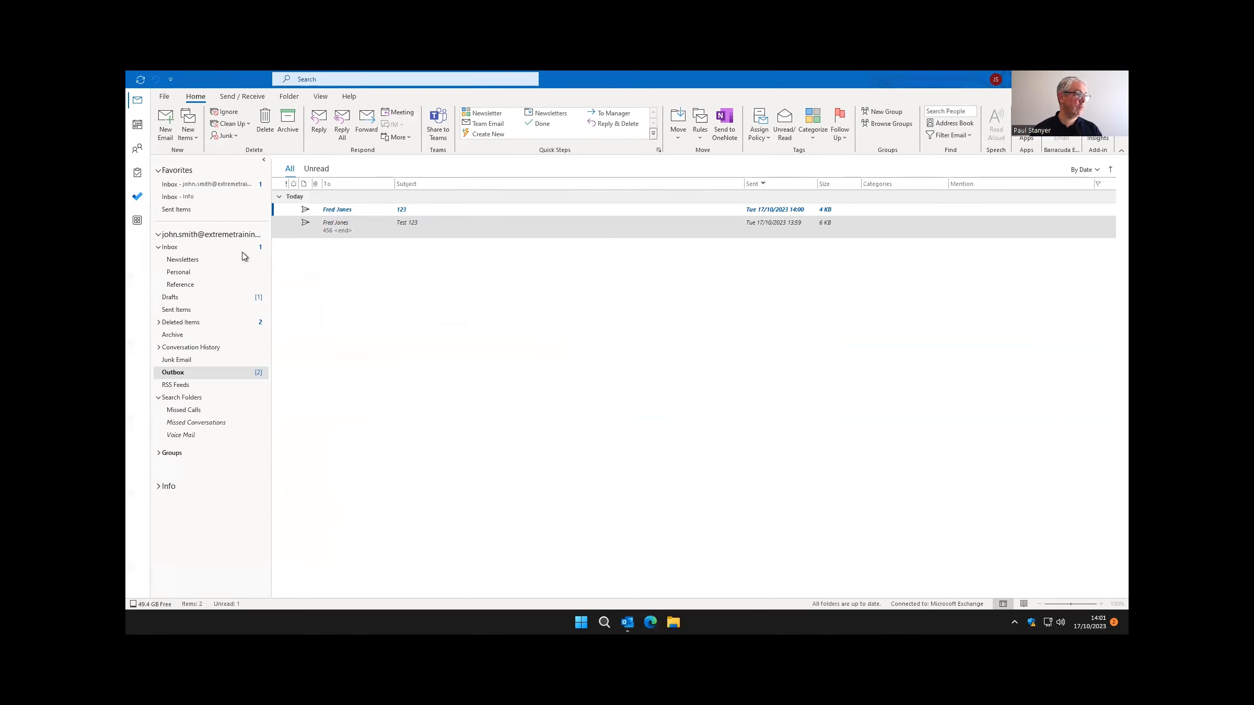
Open the To-Do List and create a new task "Send project report" with the start date 18/10/2023.
{"action": "left_click", "coordinate": [213, 250]}
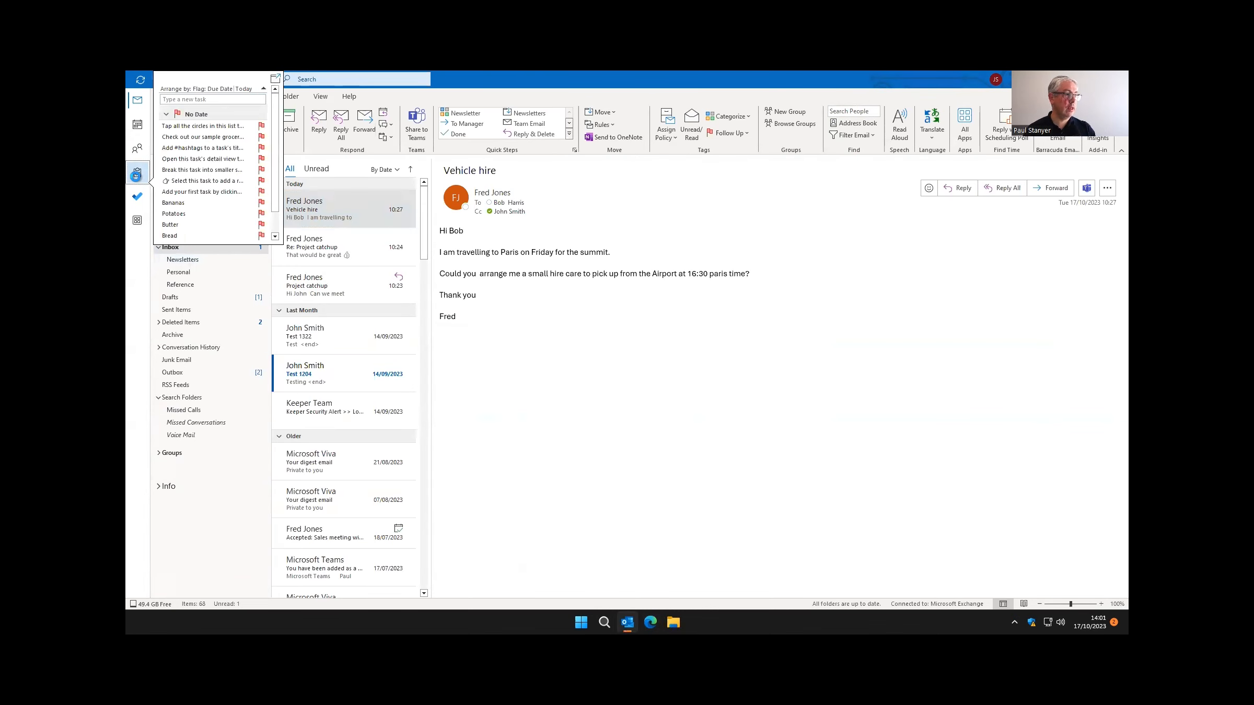
{"action": "left_click", "coordinate": [136, 181]}
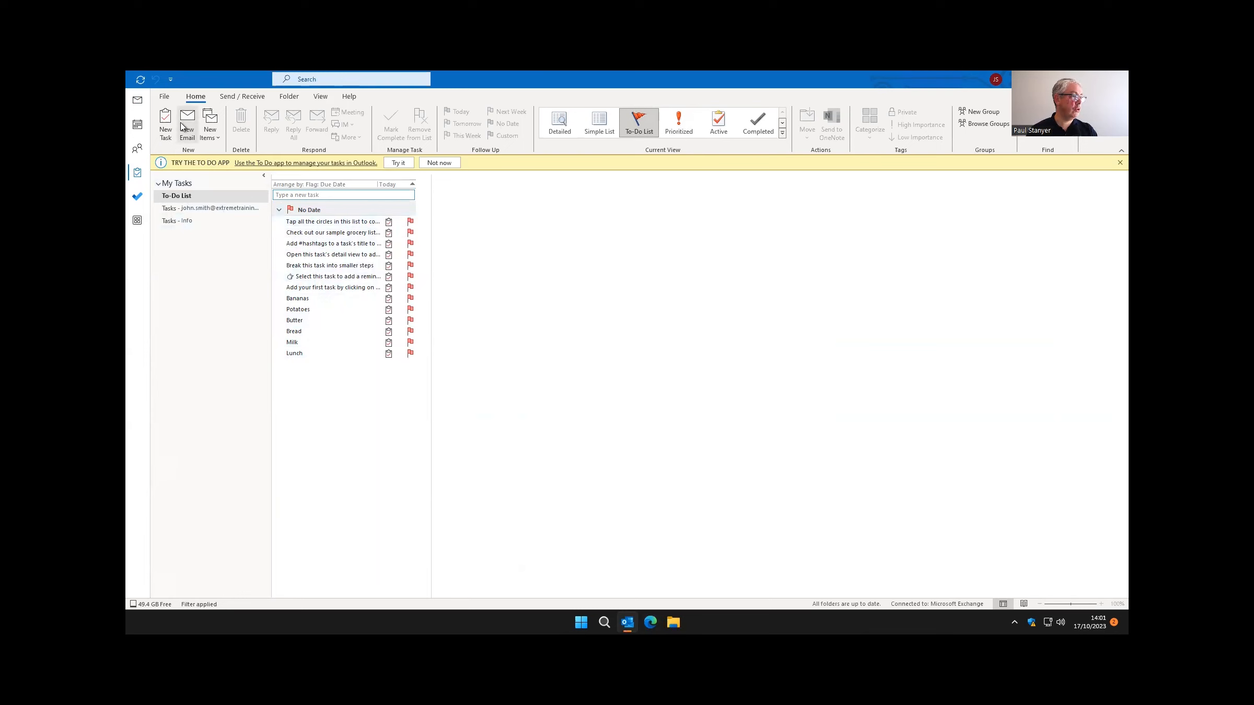
{"action": "left_click", "coordinate": [162, 120]}
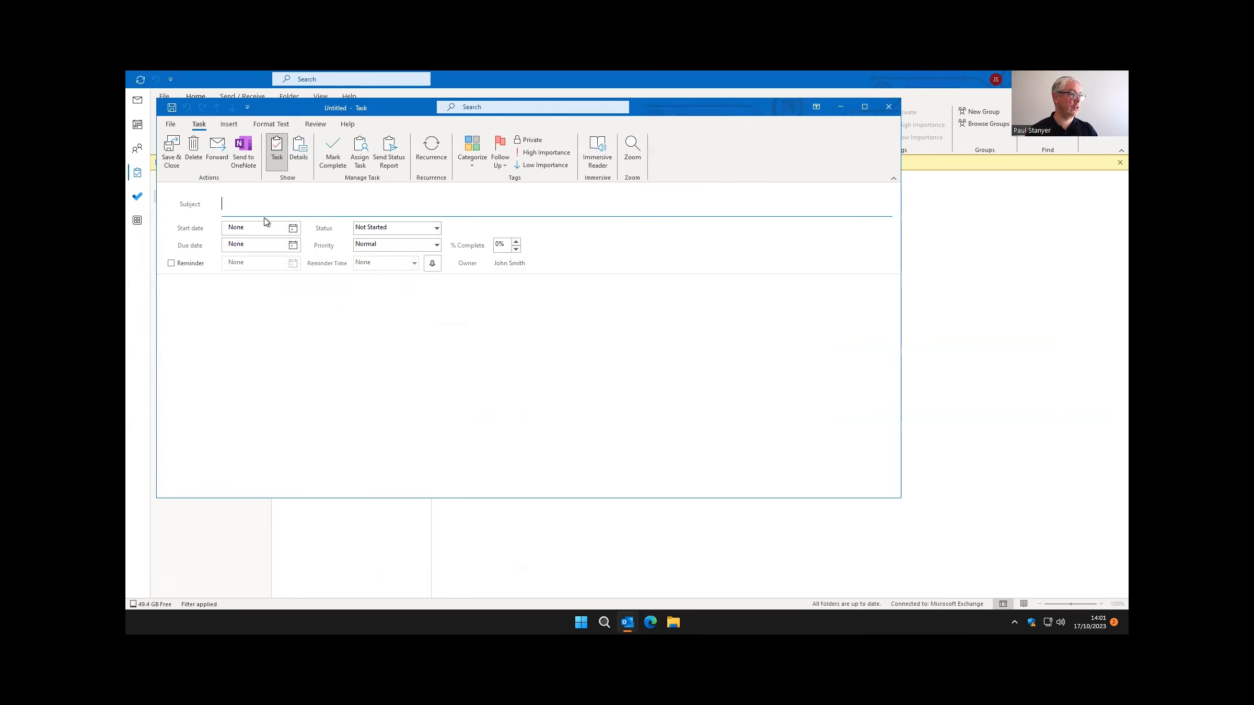
{"action": "type", "text": "Send project report"}
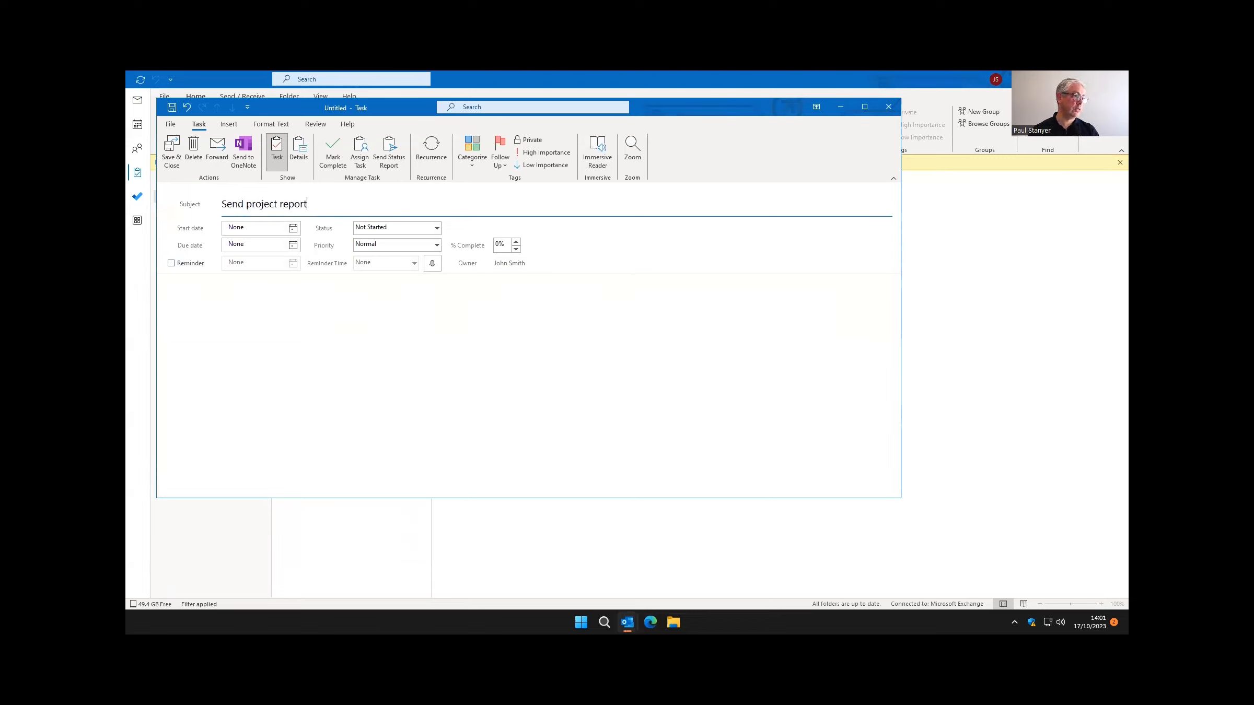
{"action": "left_click", "coordinate": [293, 229]}
{"action": "left_click", "coordinate": [228, 303]}
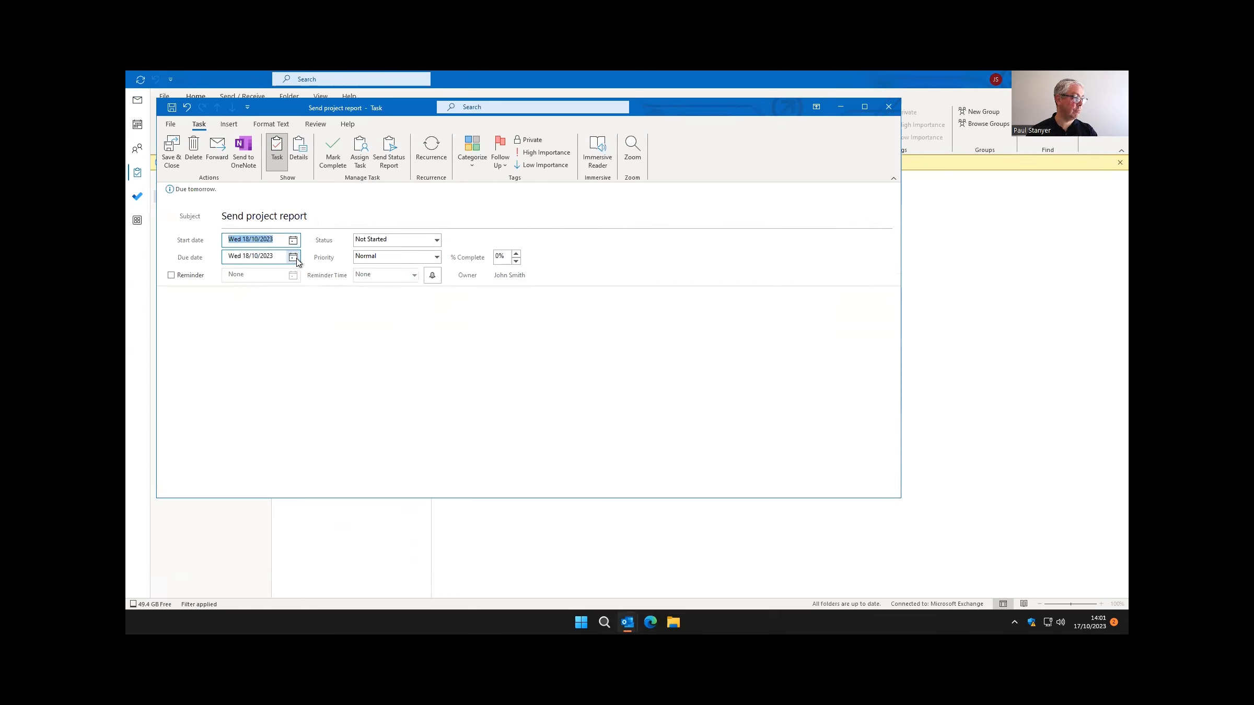
Keep the task's Normal priority, add a reminder for 18/10/2023 at 08:00, and save the task.
{"action": "left_click", "coordinate": [428, 258]}
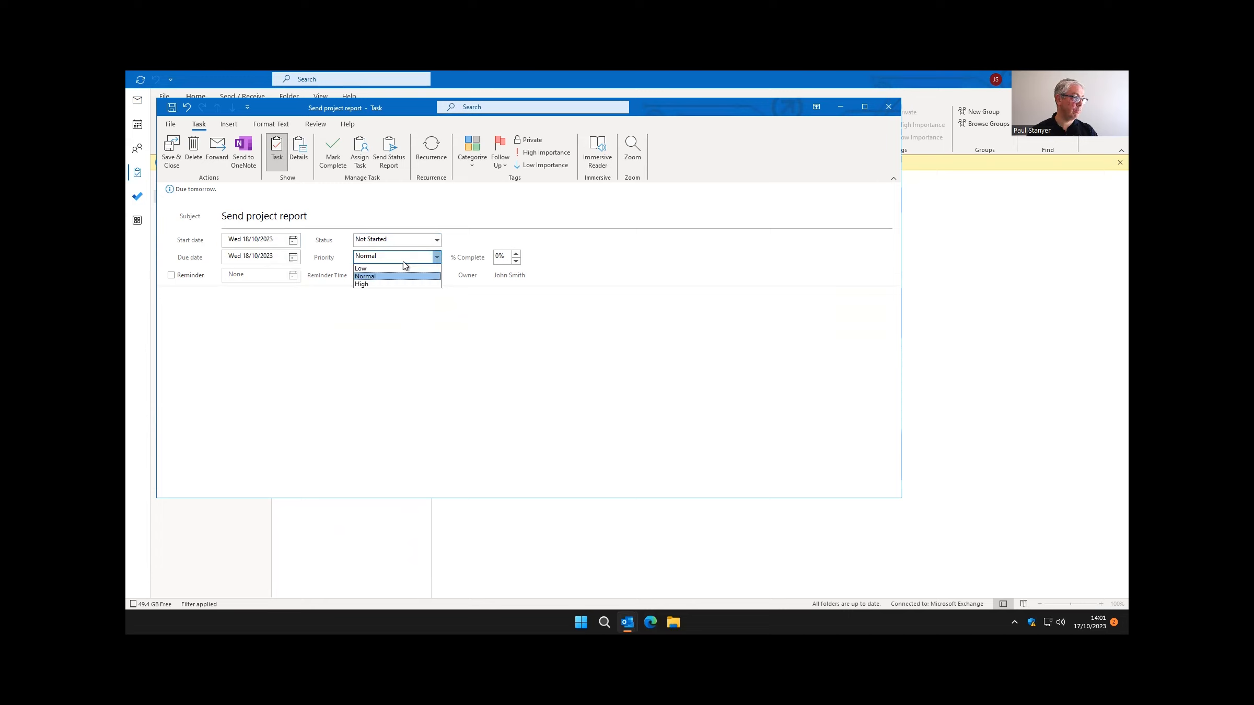
{"action": "left_click", "coordinate": [476, 238]}
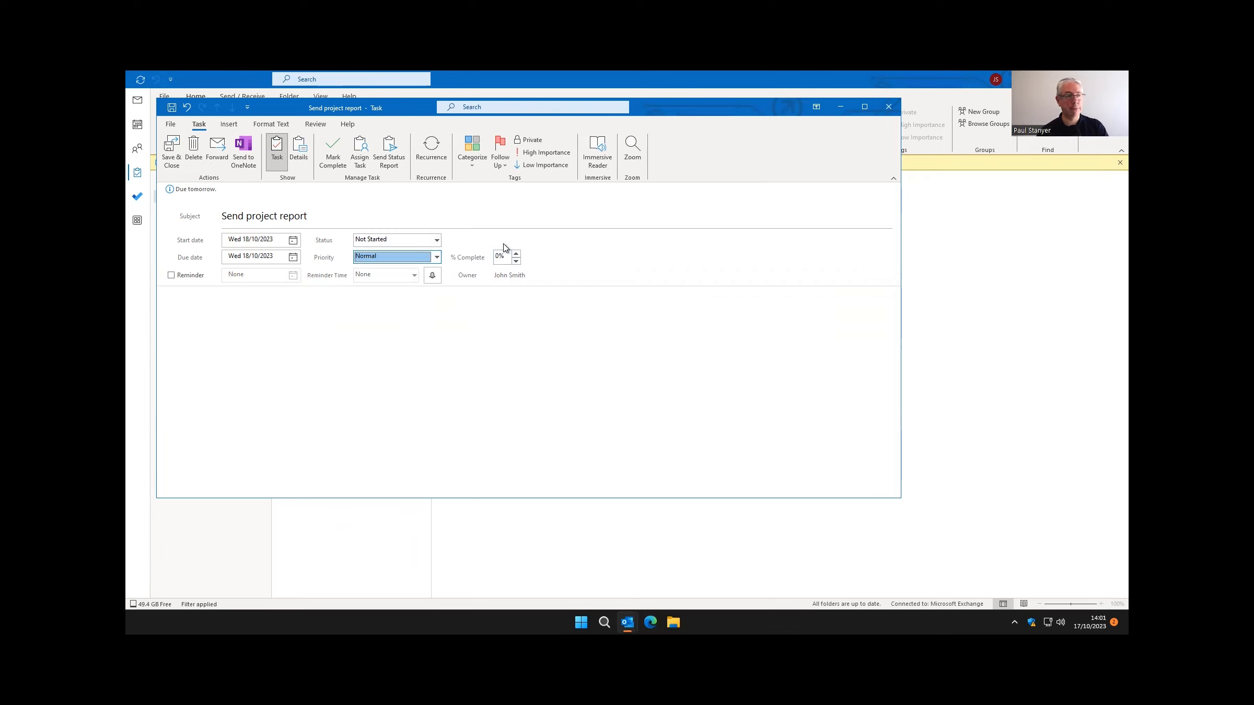
{"action": "left_click", "coordinate": [171, 276]}
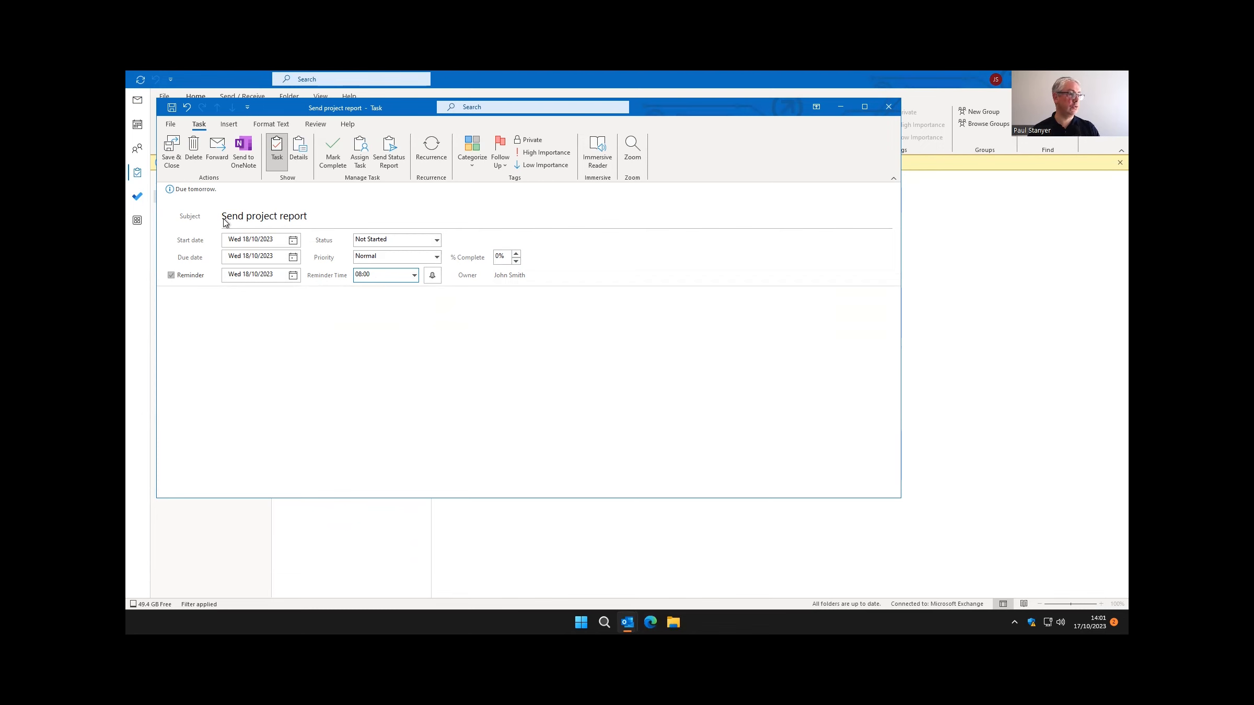
{"action": "left_click", "coordinate": [169, 151]}
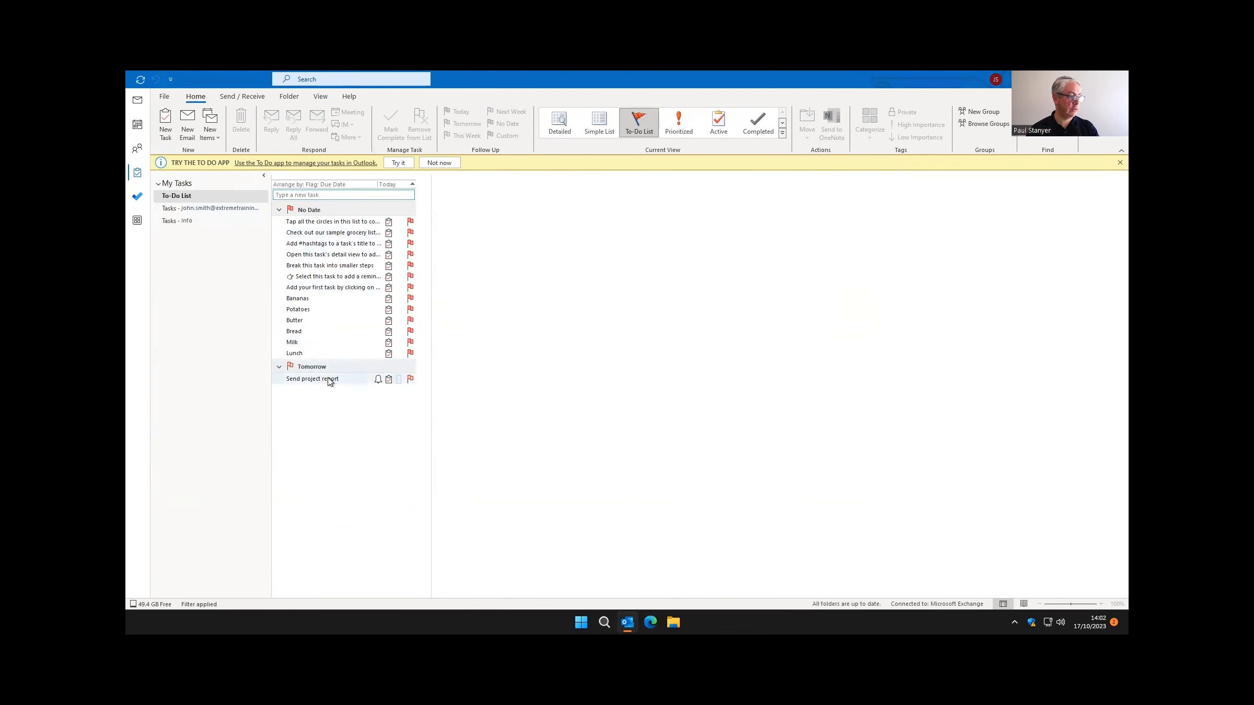
{"action": "mouse_move", "coordinate": [330, 382]}
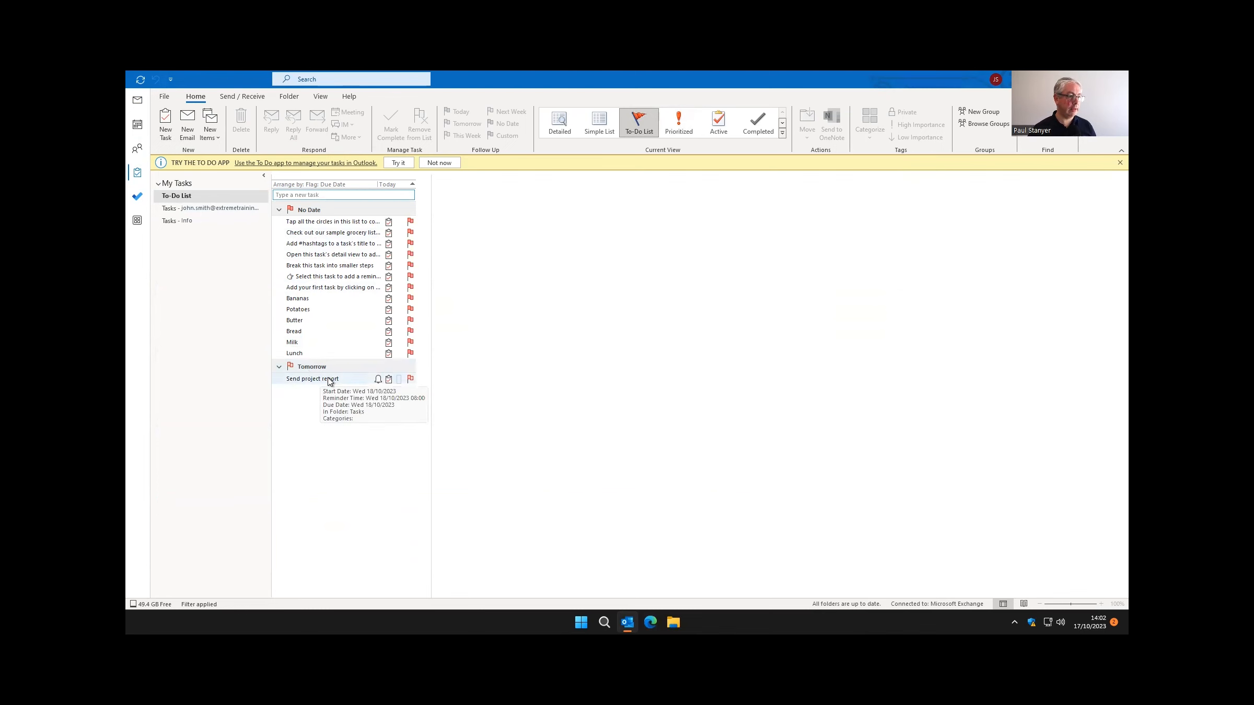
Flag the Inbox message "Re: Project catchup" for follow-up today, and check it in the To-Do List.
{"action": "left_click", "coordinate": [138, 100]}
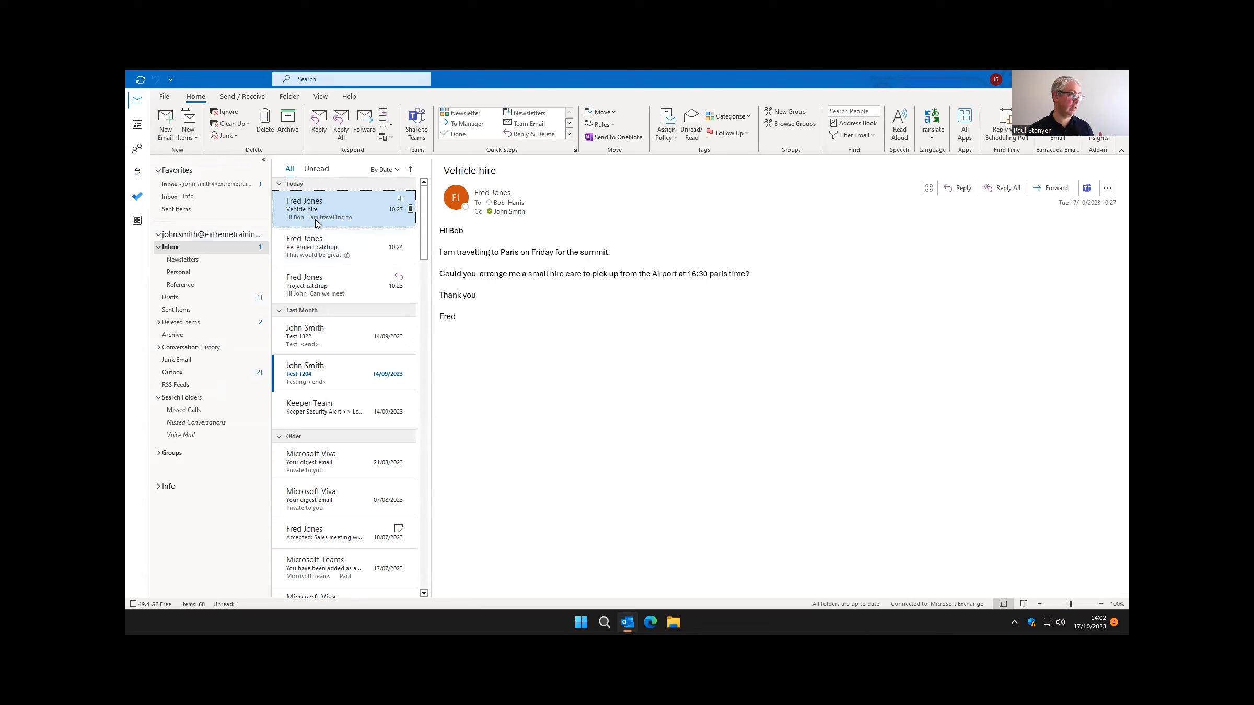
{"action": "left_click", "coordinate": [315, 255]}
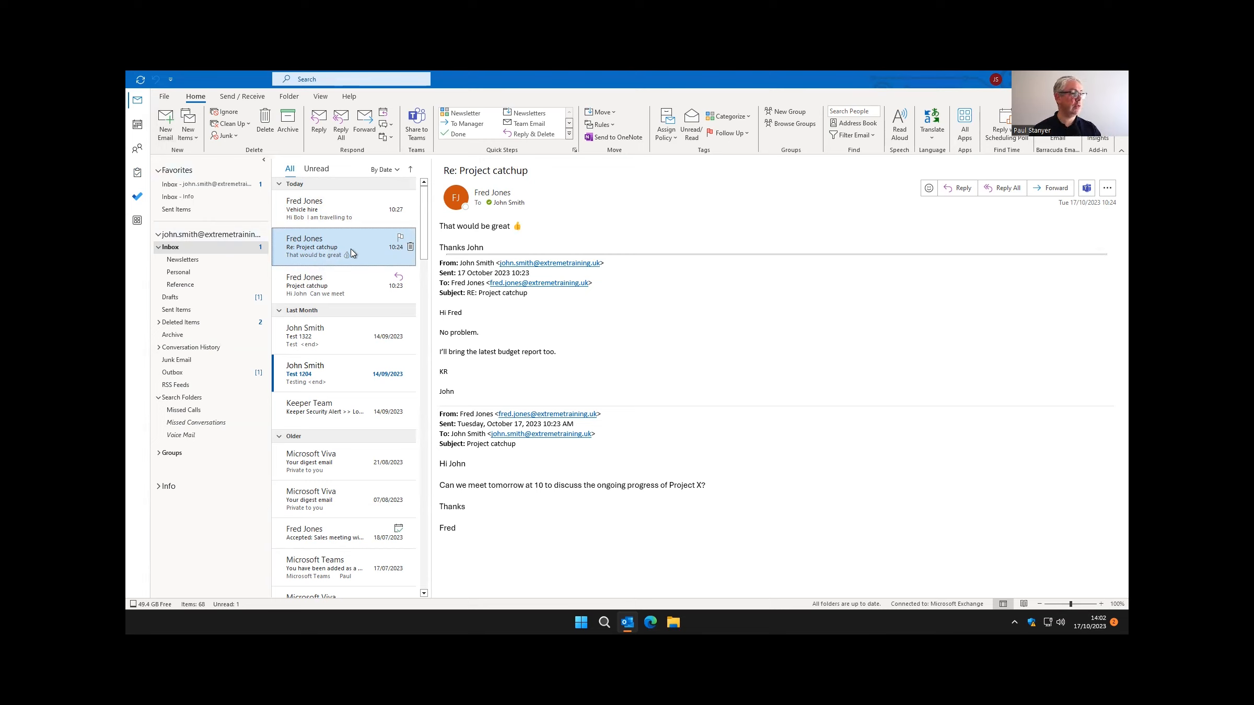
{"action": "left_click", "coordinate": [401, 238]}
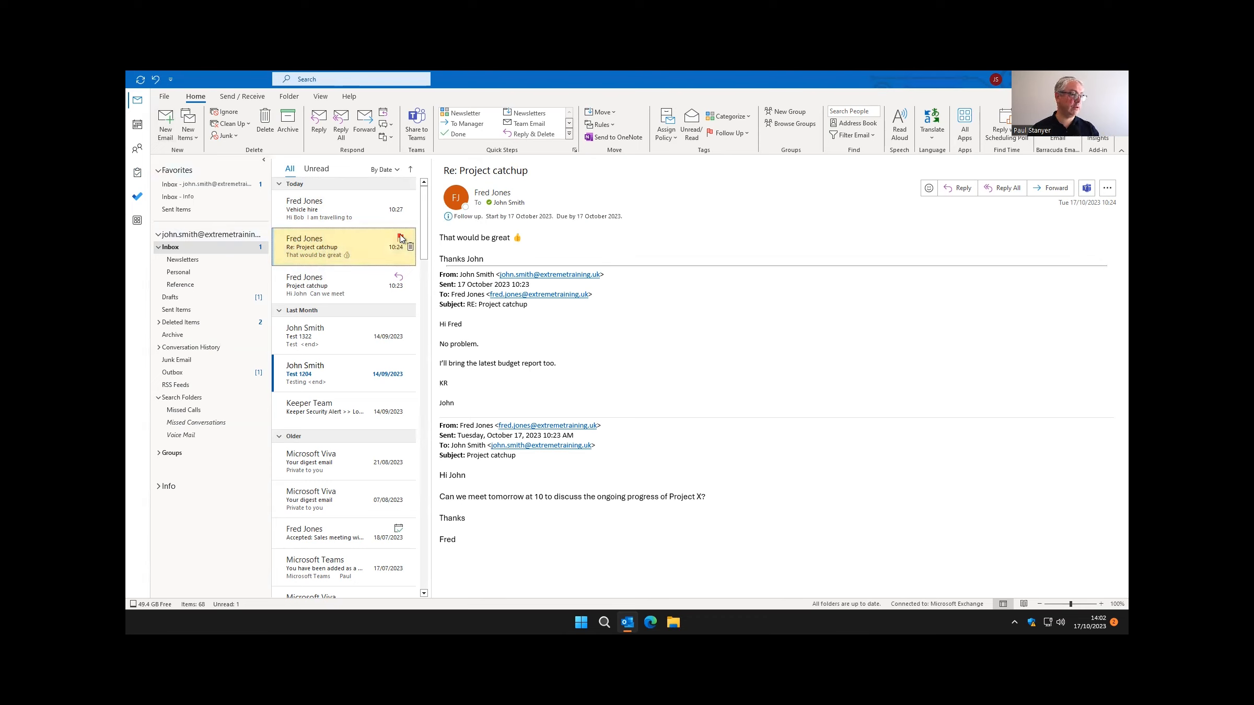
{"action": "right_click", "coordinate": [401, 240]}
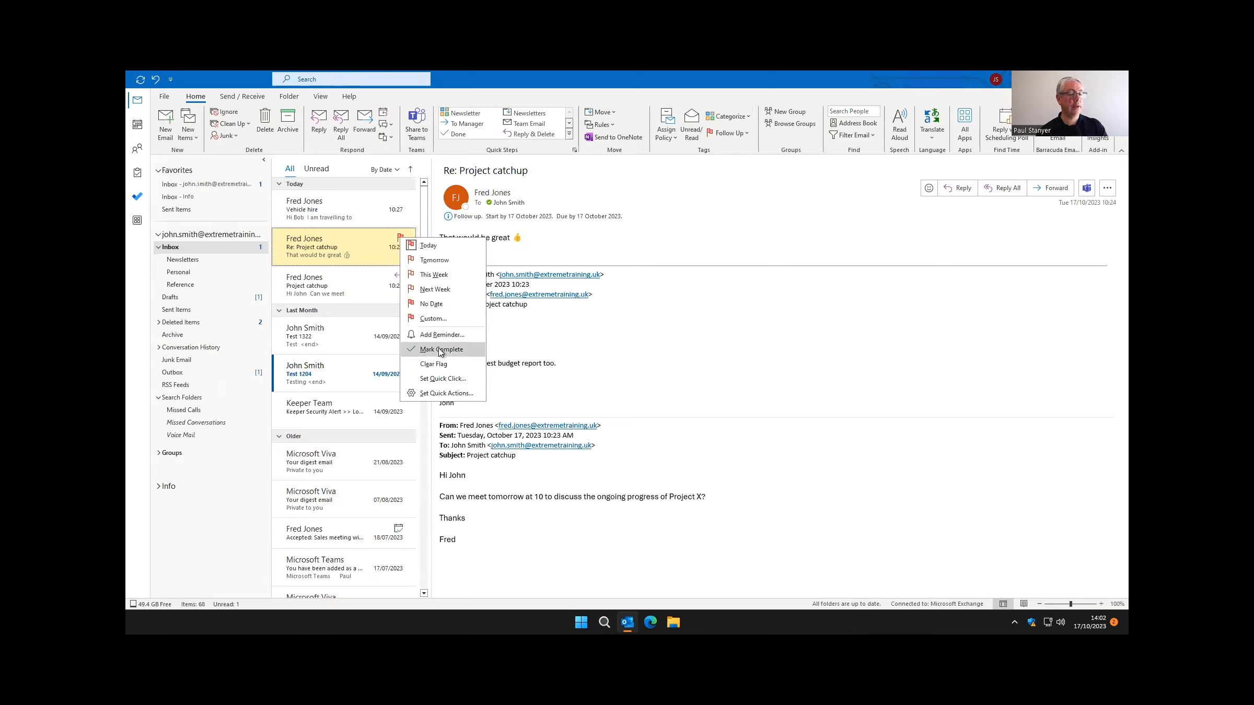
{"action": "left_click", "coordinate": [664, 238]}
{"action": "left_click", "coordinate": [137, 173]}
{"action": "mouse_move", "coordinate": [137, 173]}
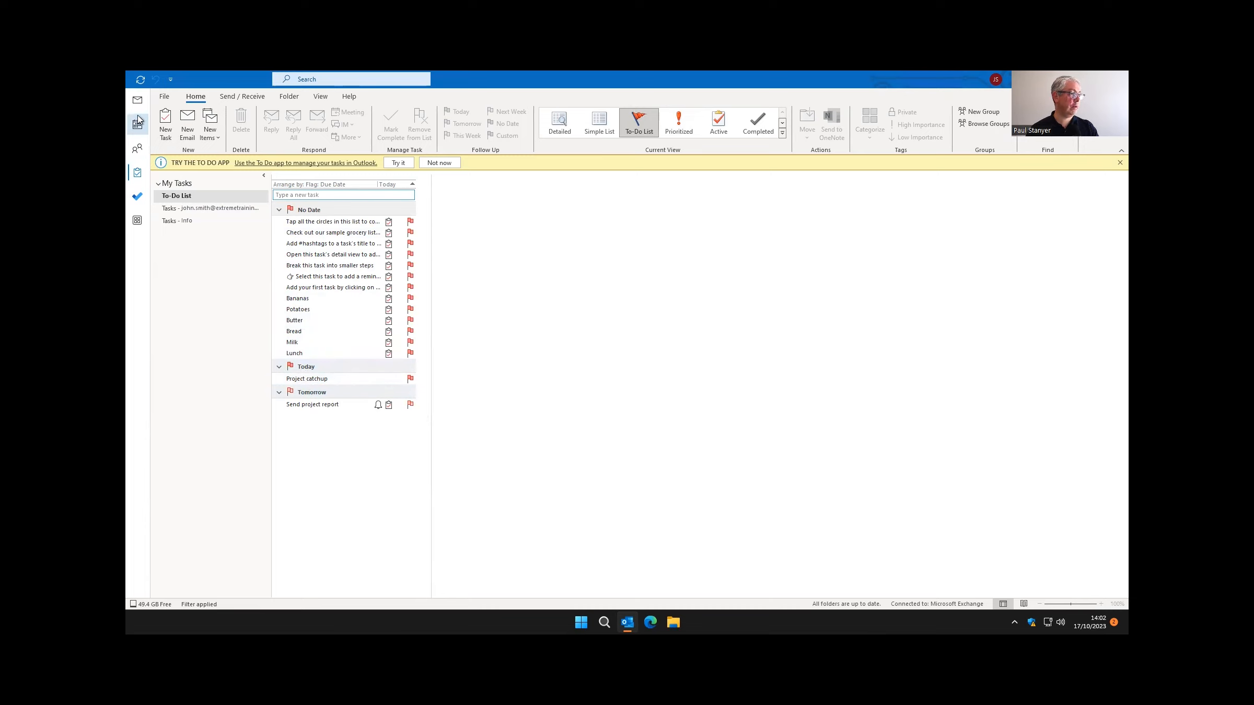
Change the "Re: Project catchup" message's flag to Next Week, and check its place in the To-Do List.
{"action": "left_click", "coordinate": [138, 100]}
{"action": "right_click", "coordinate": [400, 236]}
{"action": "left_click", "coordinate": [432, 286]}
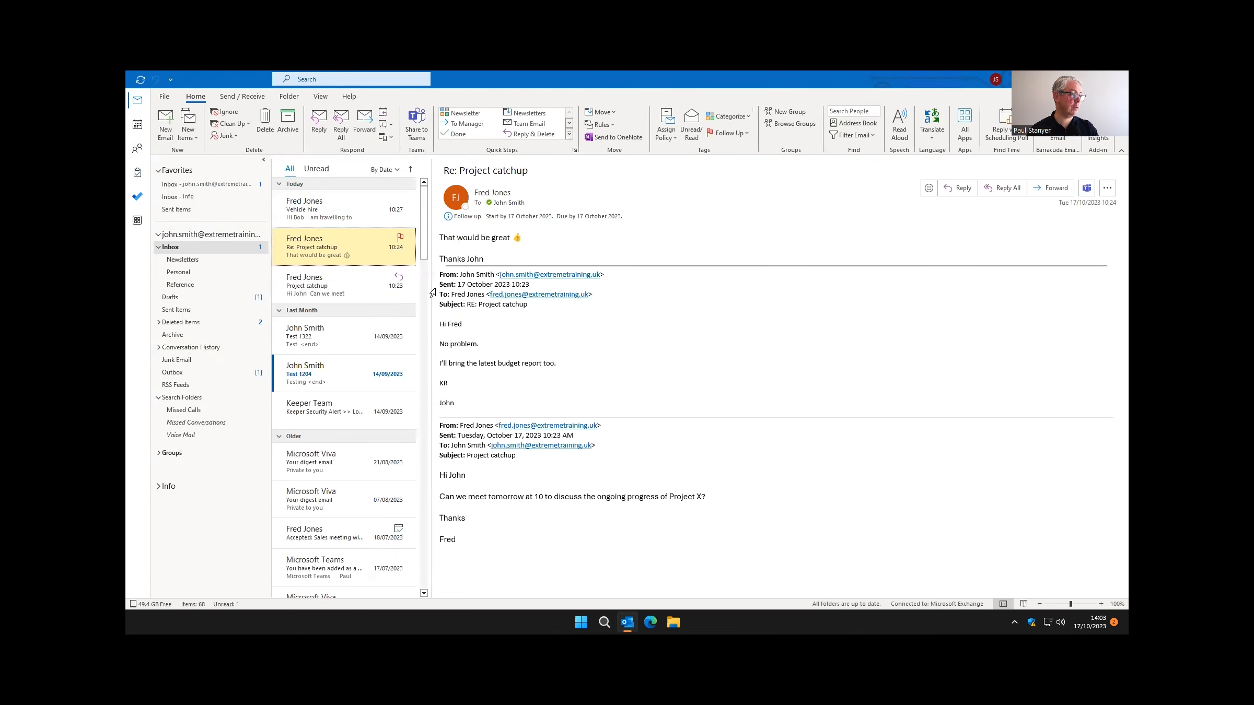
{"action": "left_click", "coordinate": [138, 174]}
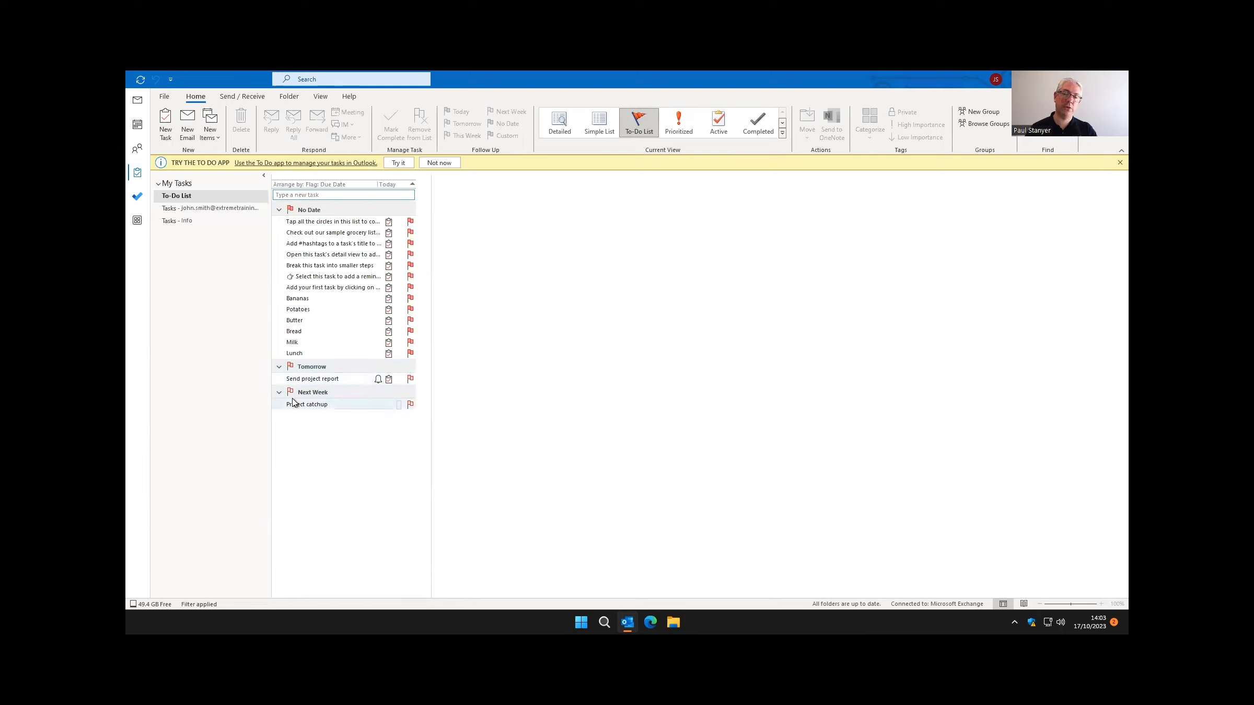
{"action": "mouse_move", "coordinate": [293, 402]}
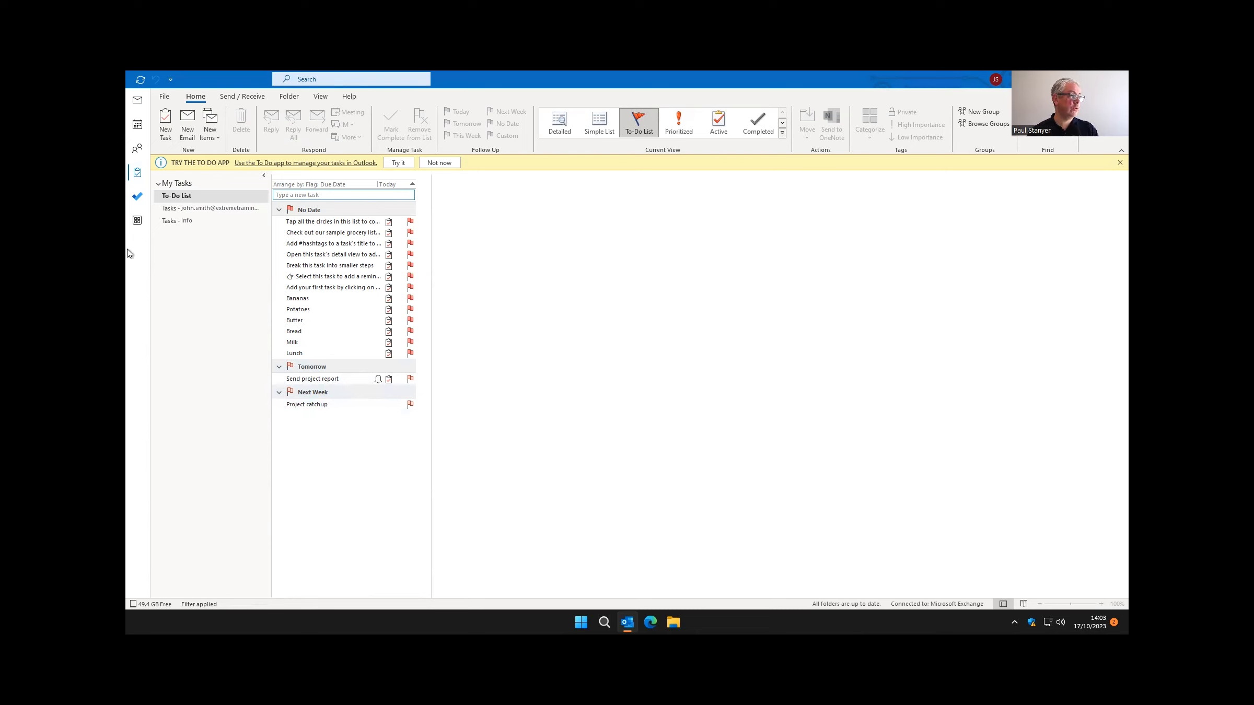
Show the To Do view inside Outlook and dismiss the tip about grouping tasks by category.
{"action": "mouse_move", "coordinate": [135, 187]}
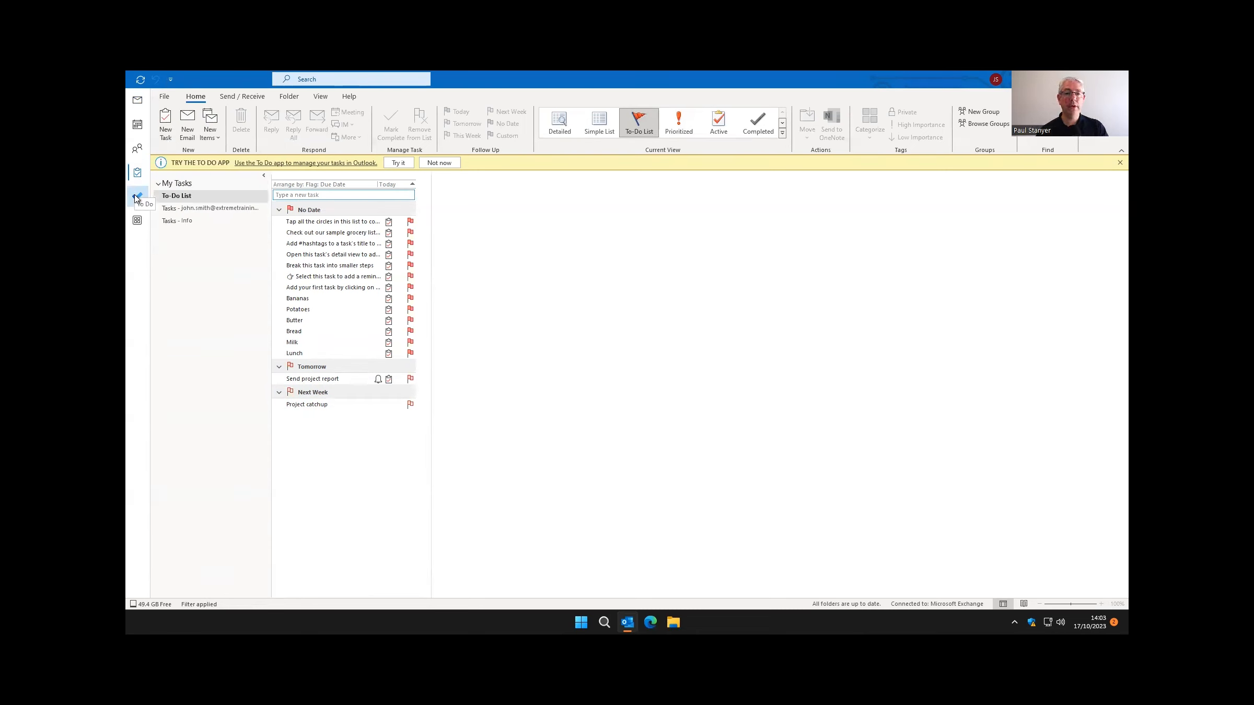
{"action": "left_click", "coordinate": [141, 198]}
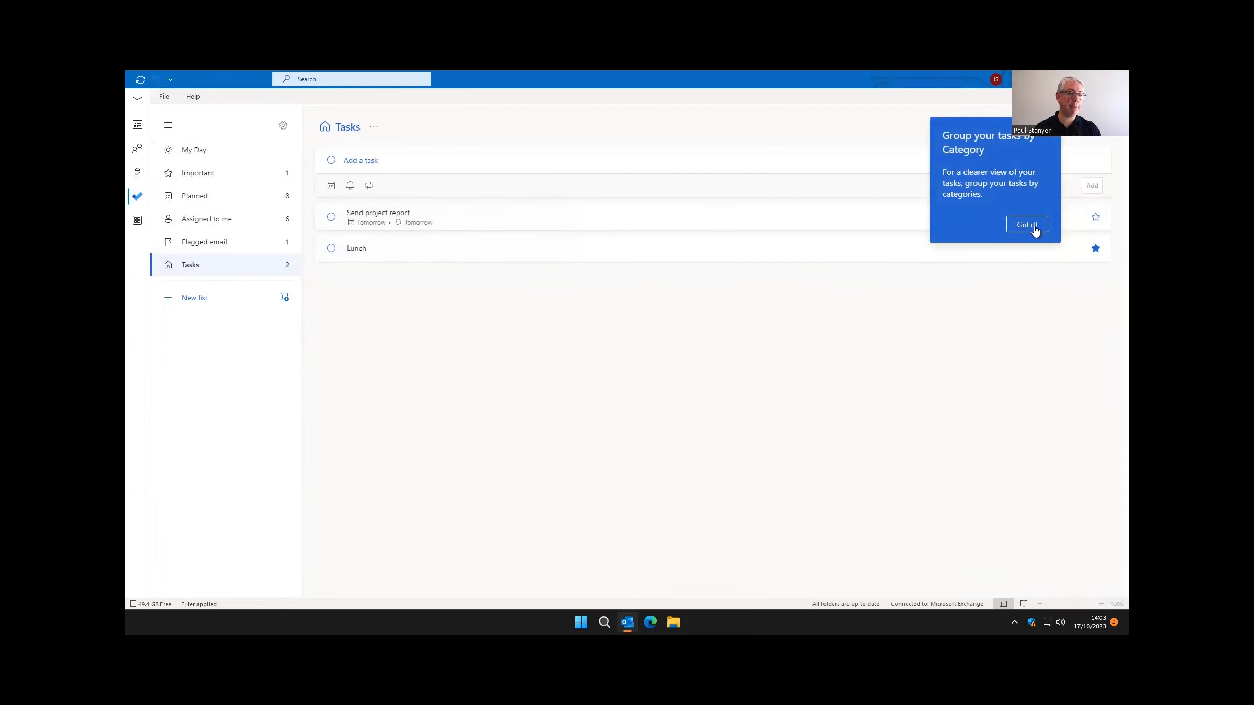
{"action": "left_click", "coordinate": [1033, 228]}
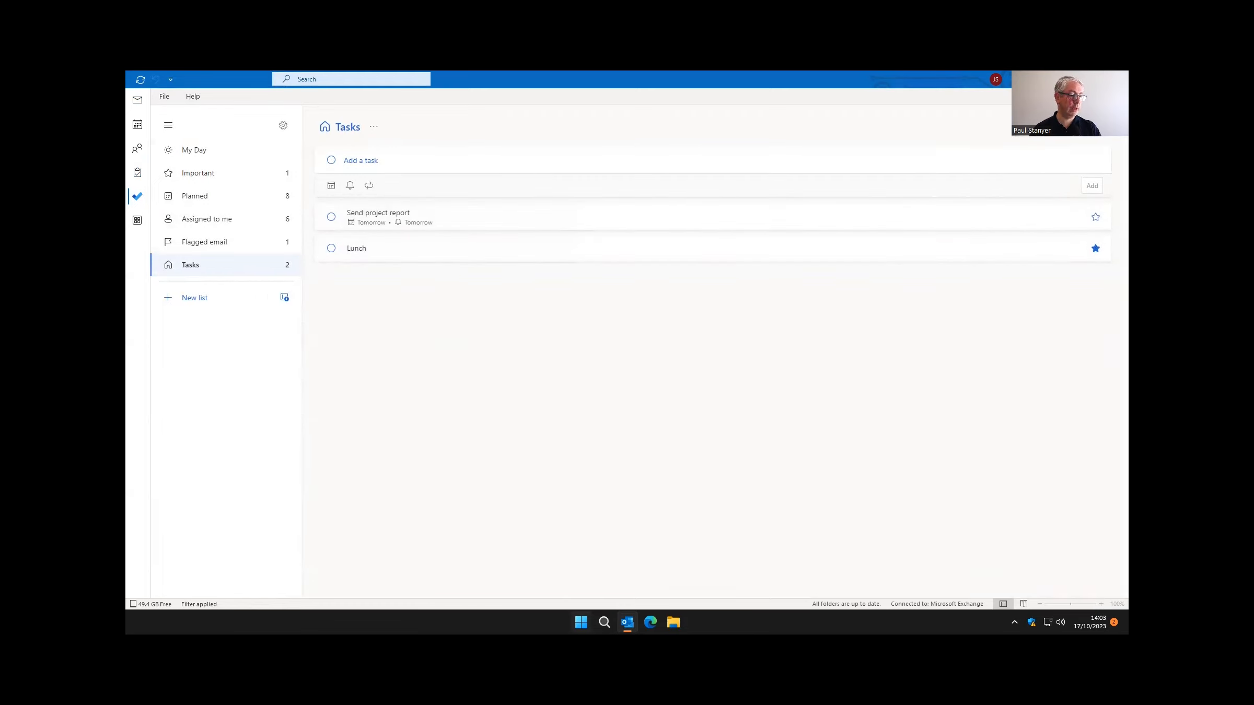
Start the Microsoft To Do app, show its Tasks list, and maximise the window.
{"action": "left_click", "coordinate": [581, 622]}
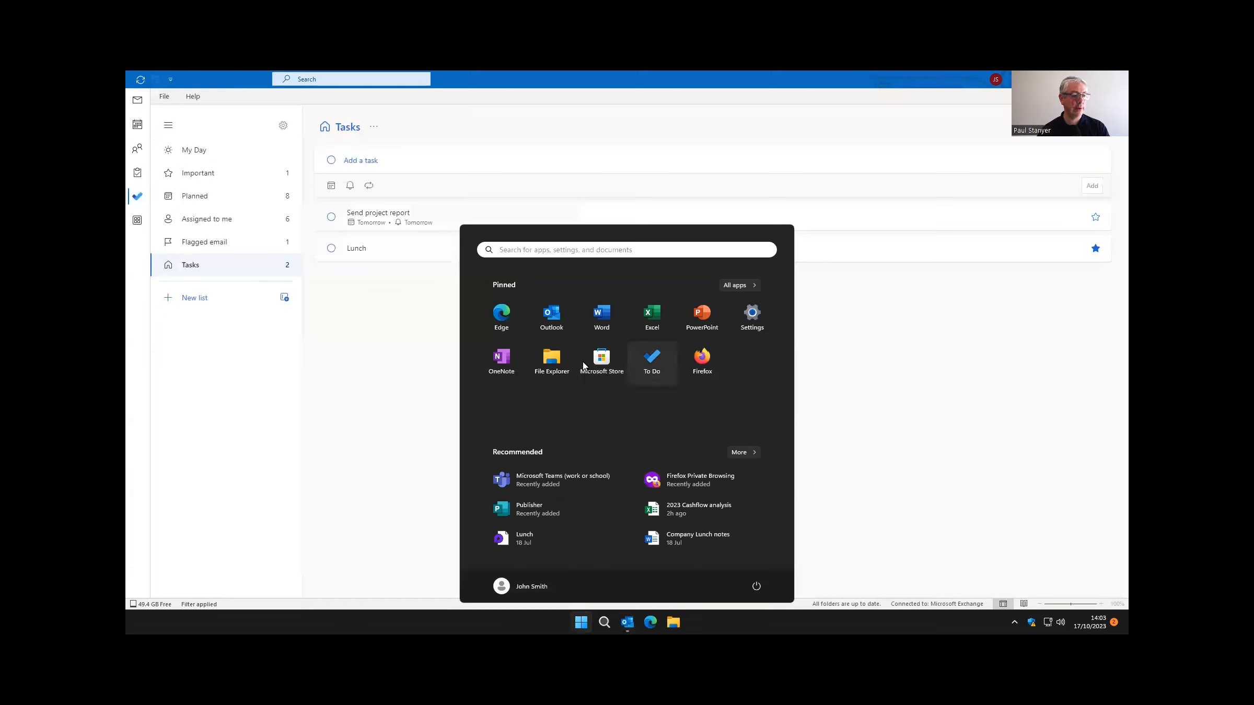
{"action": "left_click", "coordinate": [654, 362]}
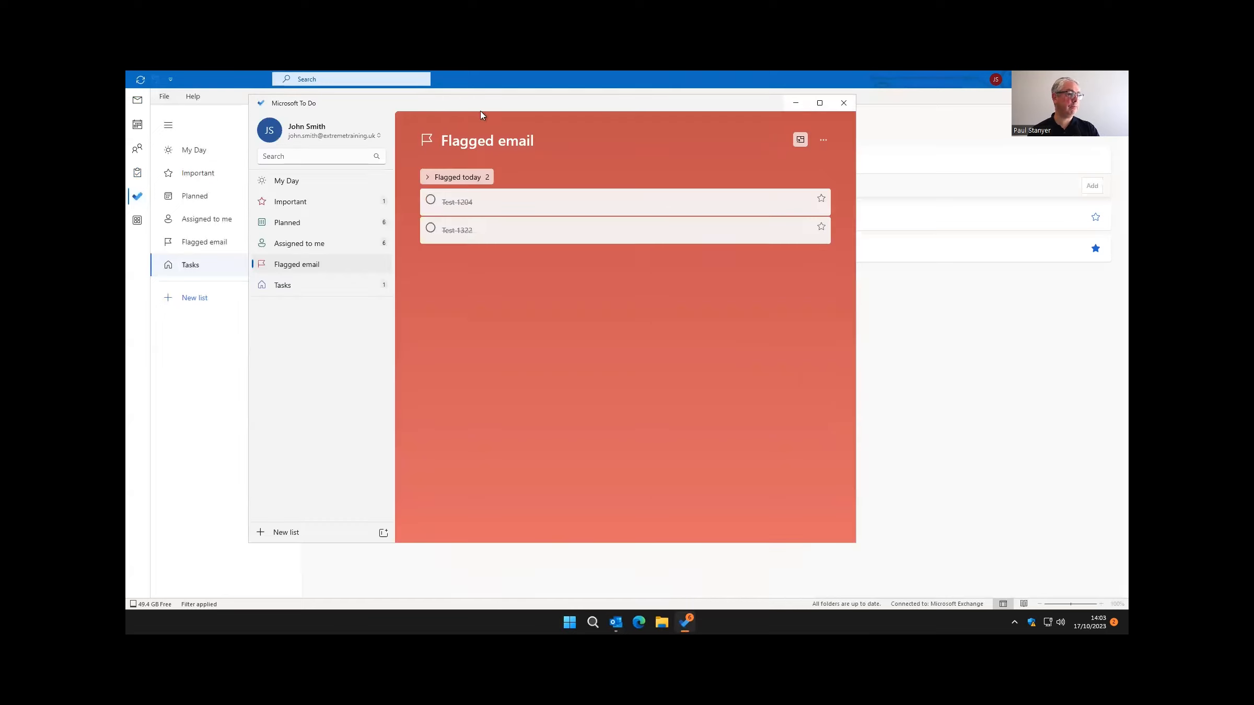
{"action": "left_click_drag", "start_coordinate": [420, 112], "coordinate": [653, 112]}
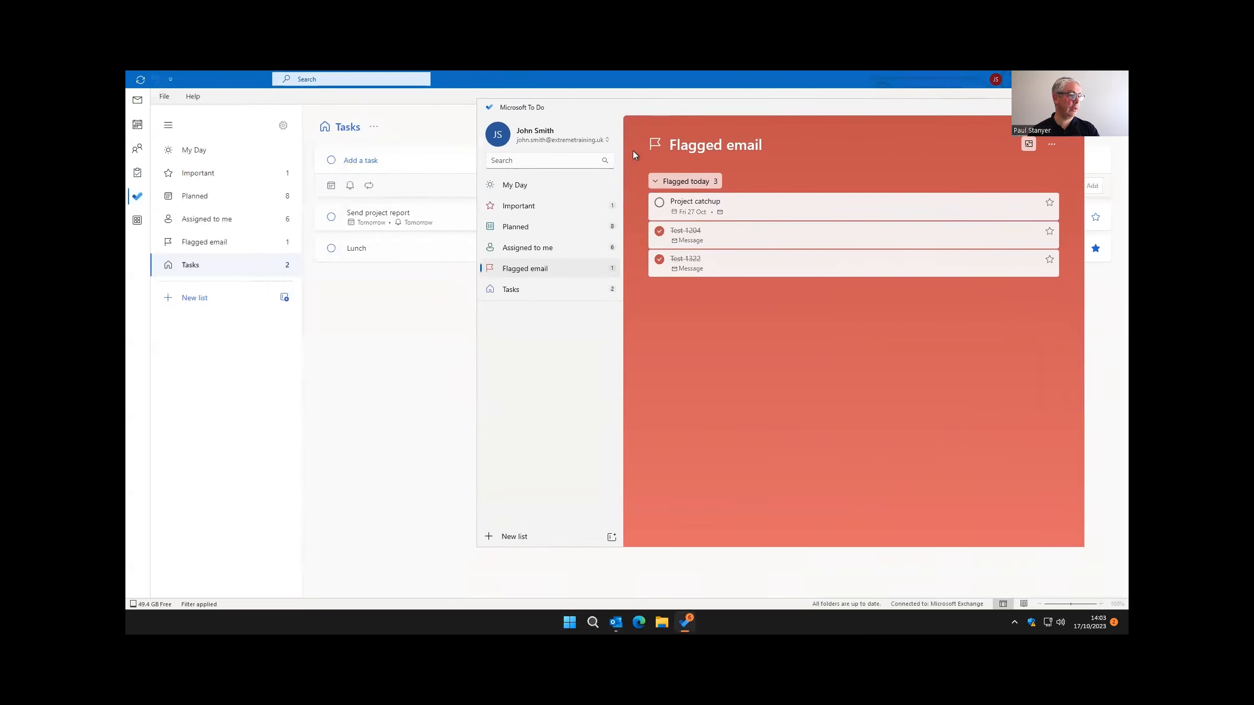
{"action": "left_click", "coordinate": [524, 290]}
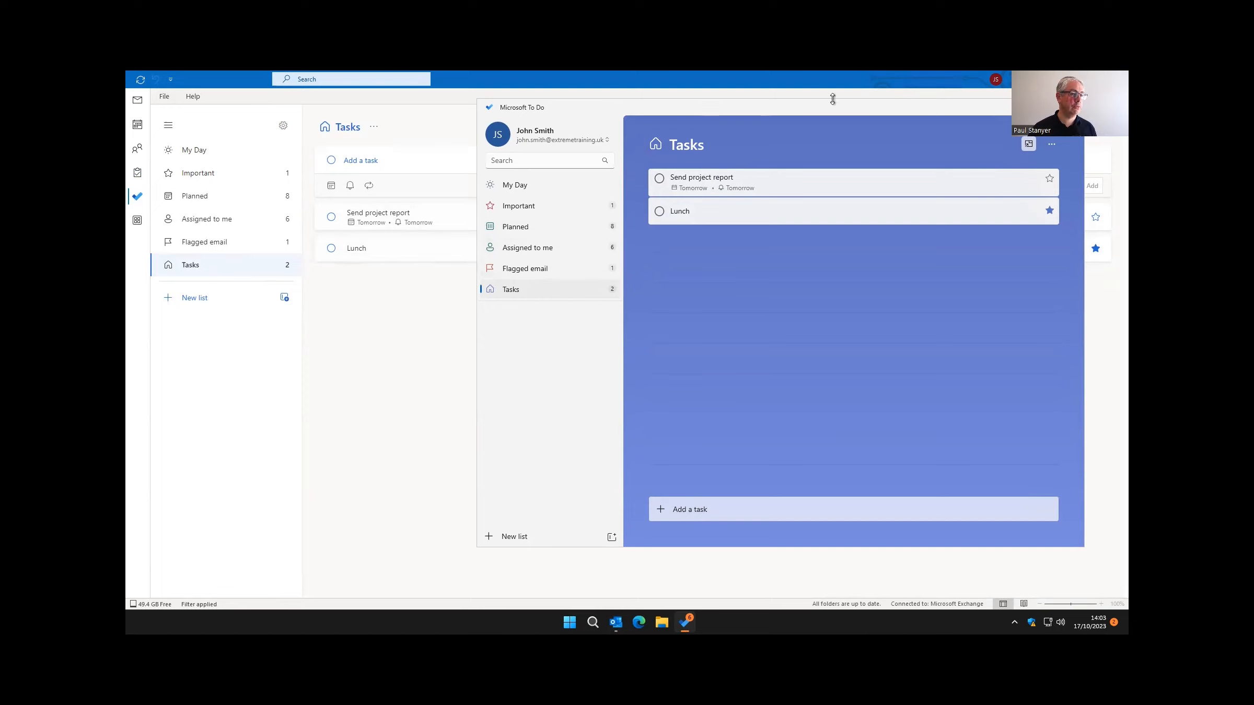
{"action": "left_click", "coordinate": [1049, 107]}
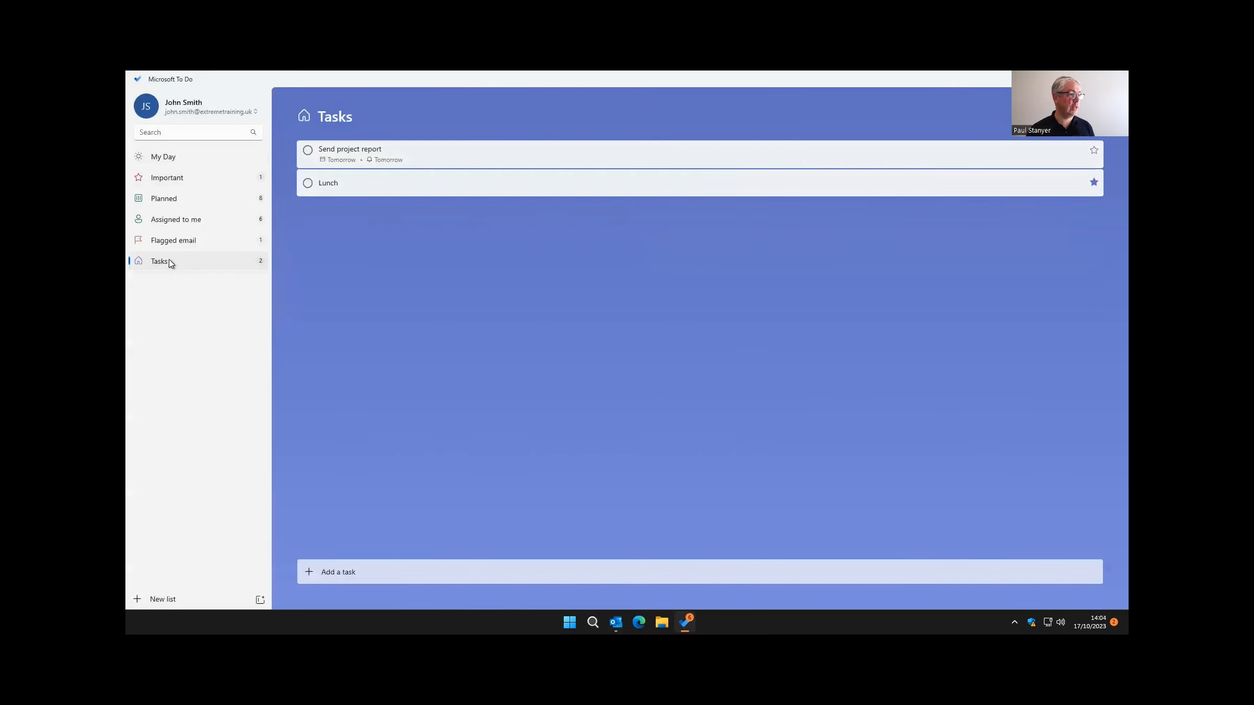
Add a task "arrange car service" to the Tasks list.
{"action": "left_click", "coordinate": [364, 571]}
{"action": "type", "text": "arrange car service"}
{"action": "key", "text": "Return"}
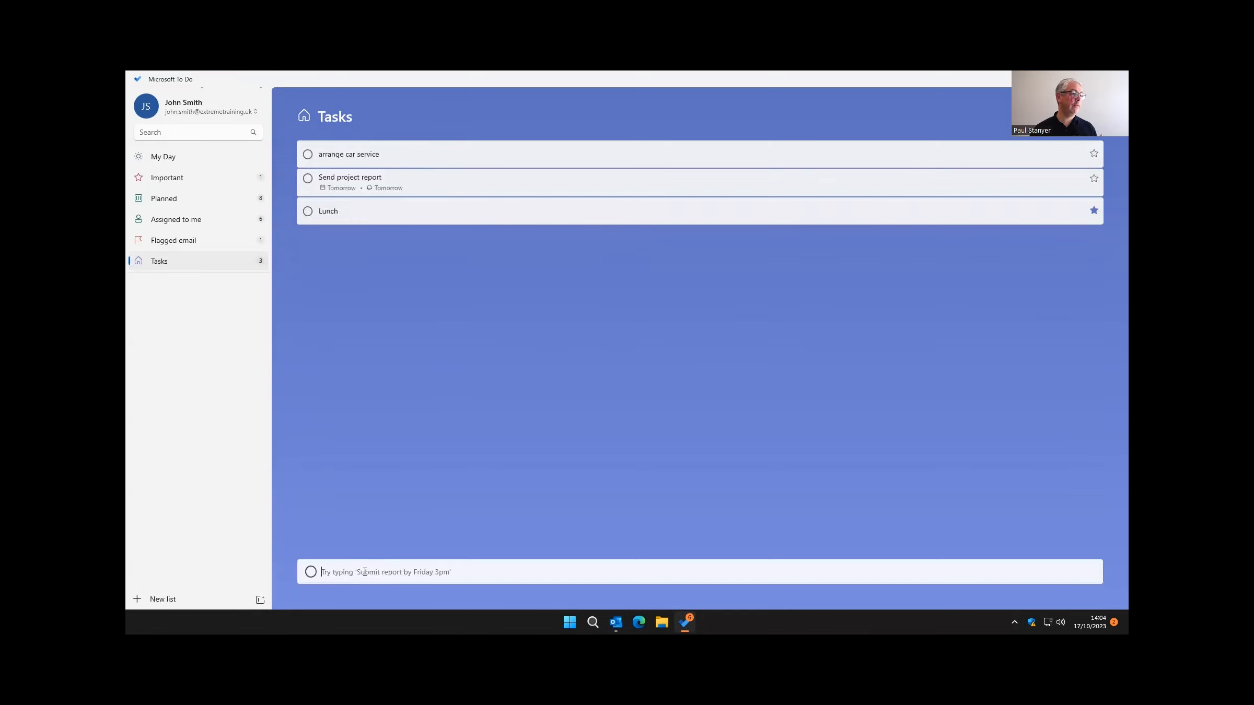
Add the note "afefefew" to the "arrange car service" task and make it due today.
{"action": "left_click", "coordinate": [368, 157]}
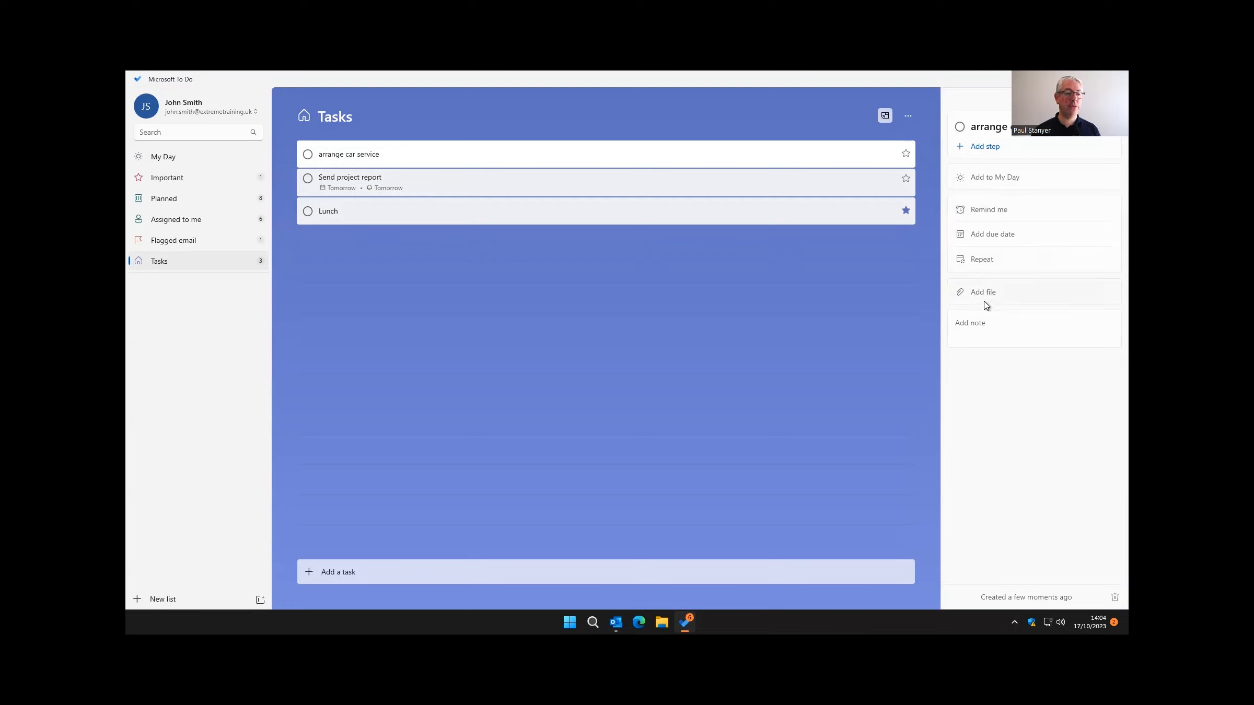
{"action": "type", "text": "afefefew"}
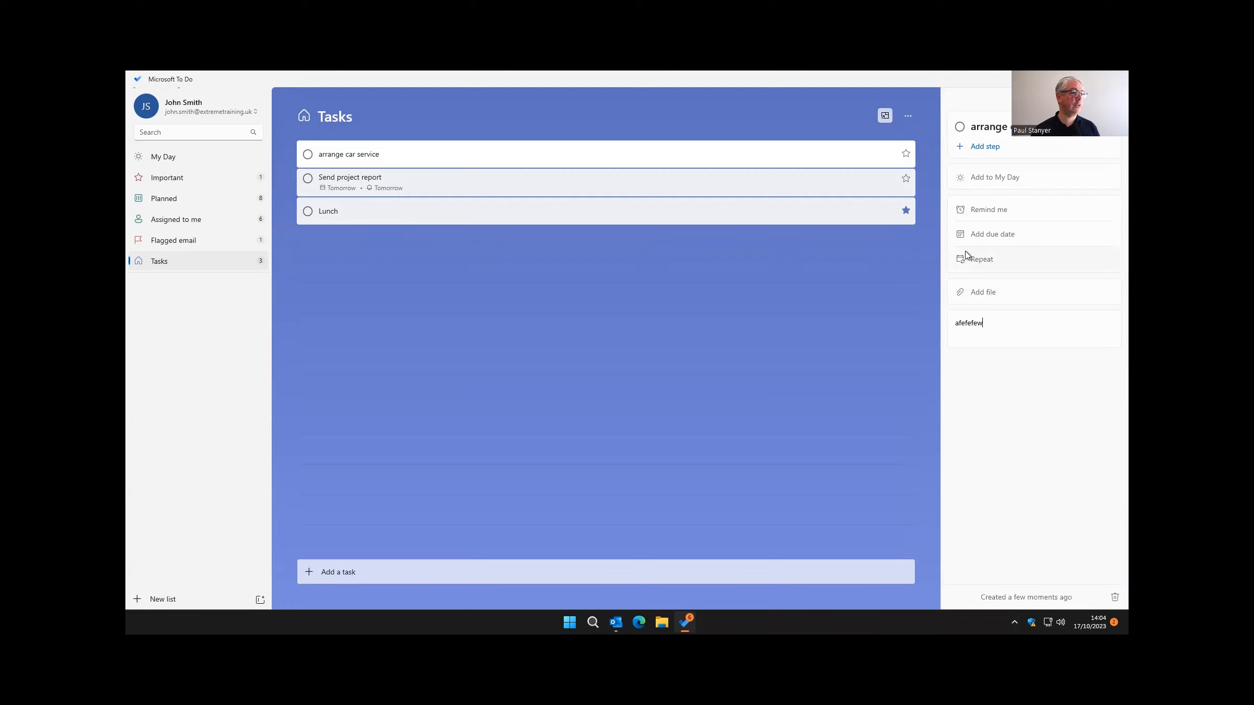
{"action": "left_click", "coordinate": [995, 237]}
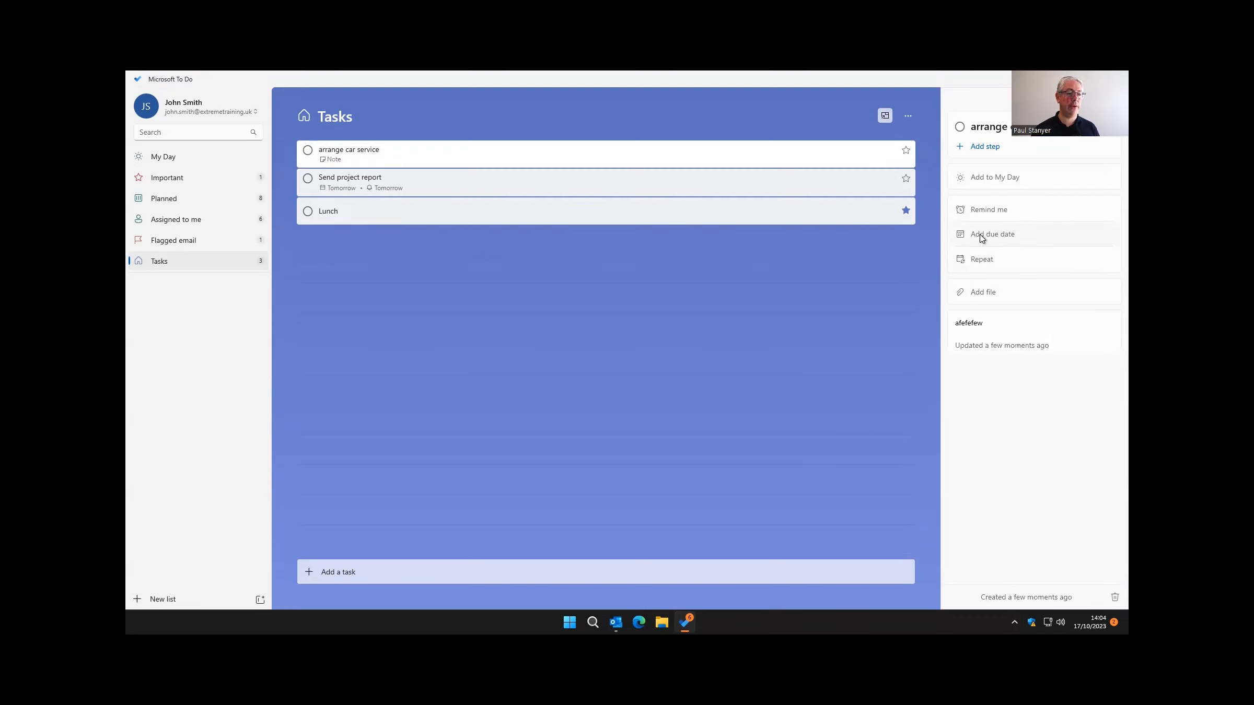
{"action": "left_click", "coordinate": [998, 266]}
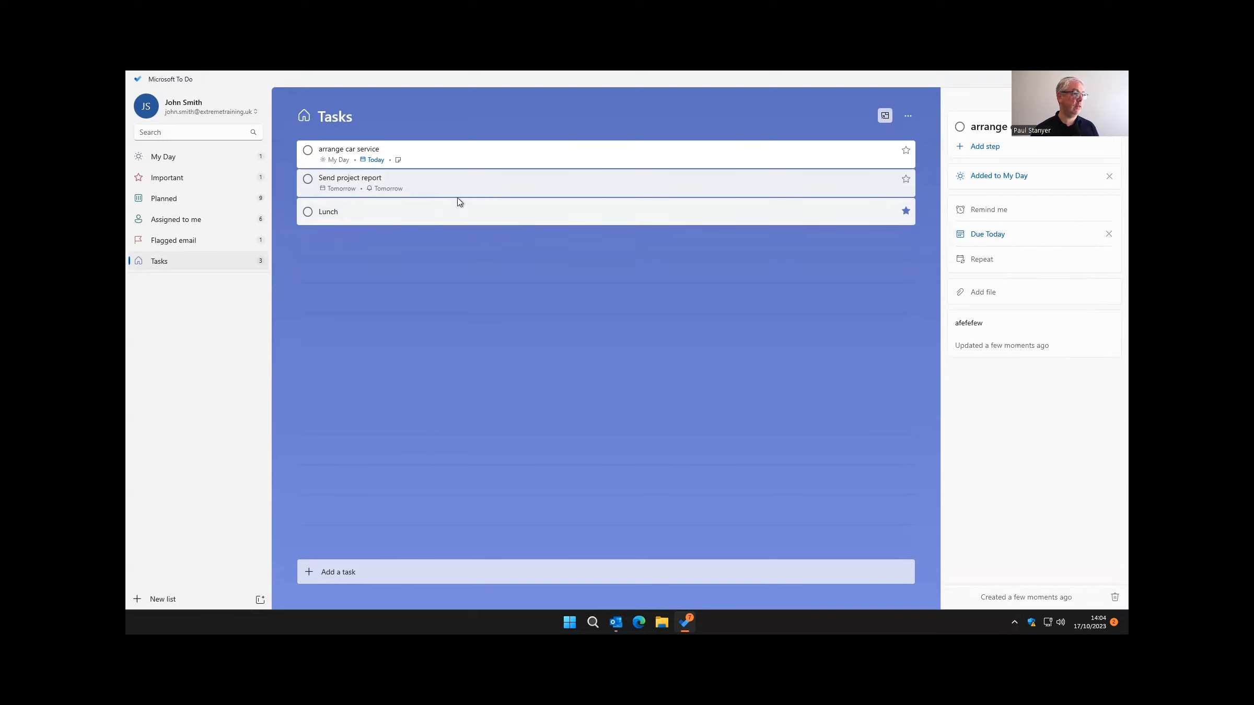
View the My Day list, and remove the importance mark from the "Lunch" task in the Important list.
{"action": "left_click", "coordinate": [195, 159]}
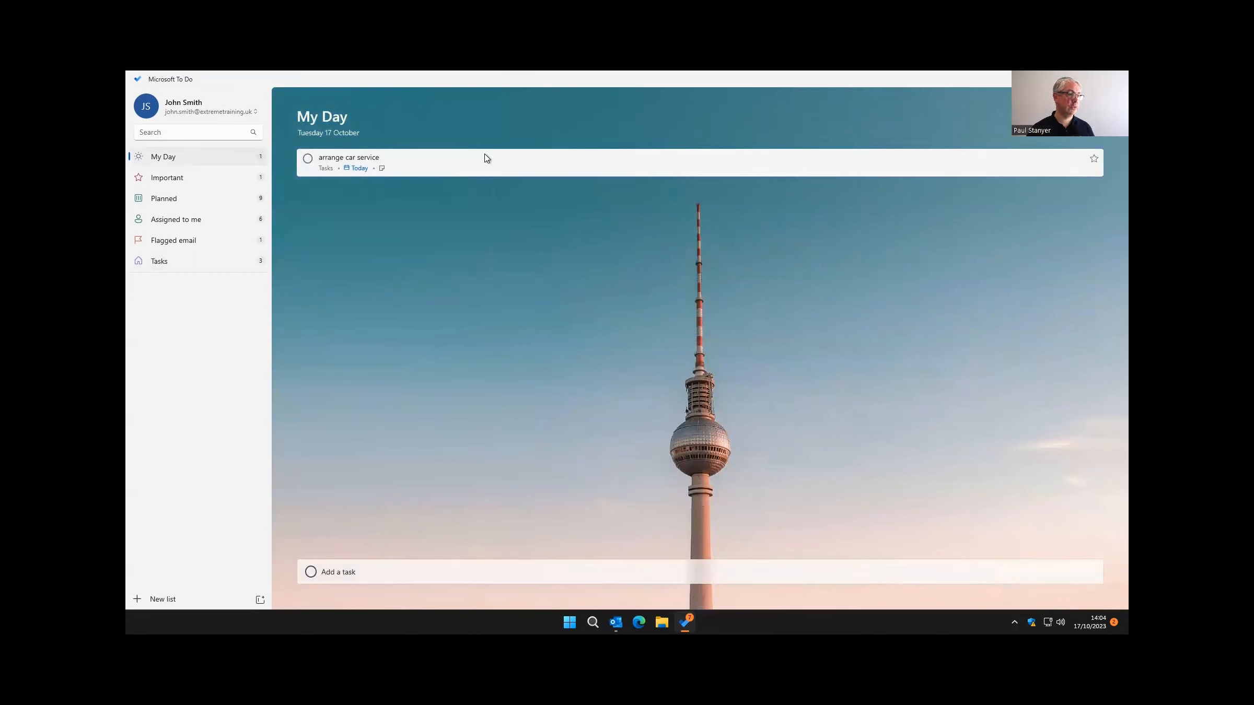
{"action": "left_click", "coordinate": [170, 187]}
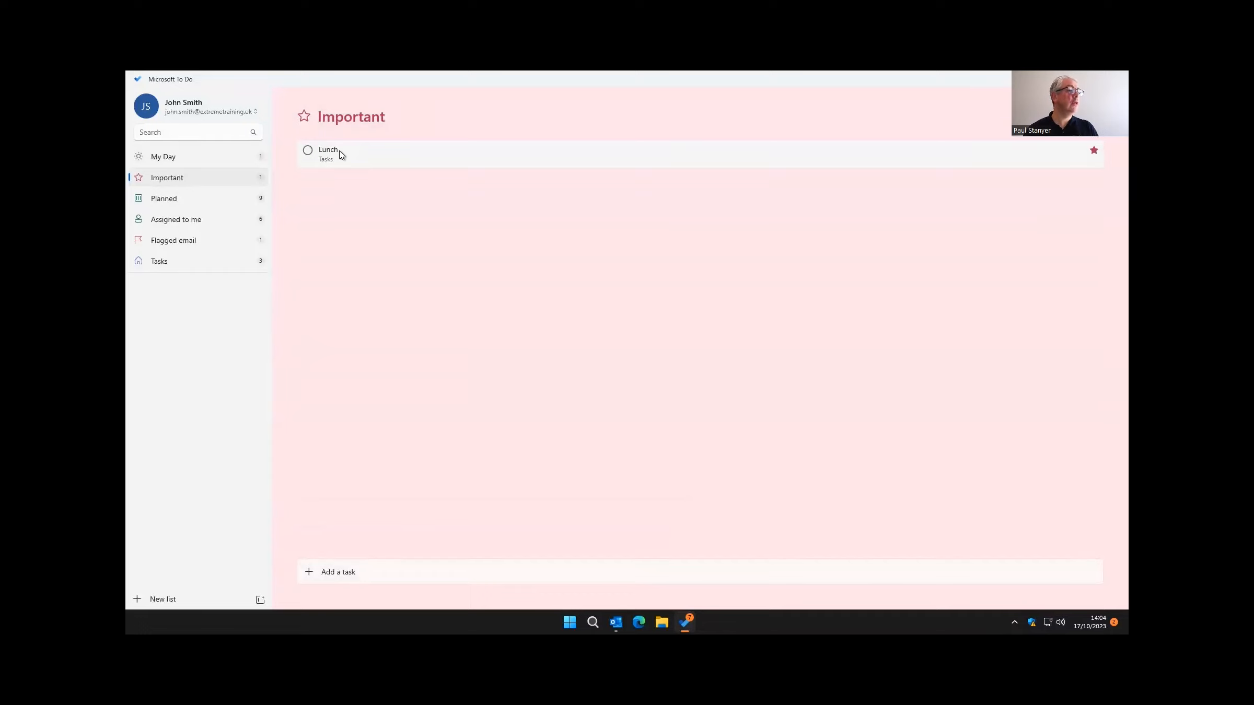
{"action": "left_click", "coordinate": [1094, 152]}
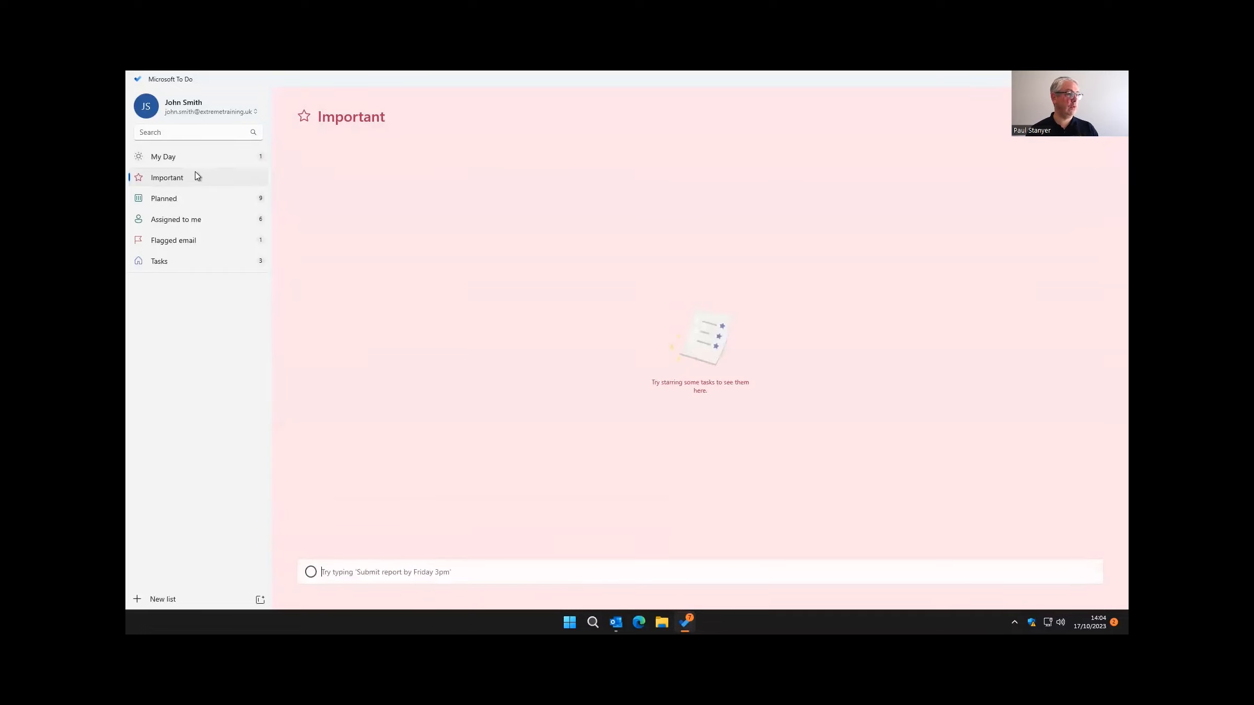
Mark "arrange car service" and "Send project report" as important in Tasks, and check the My Day and Important lists.
{"action": "left_click", "coordinate": [177, 263]}
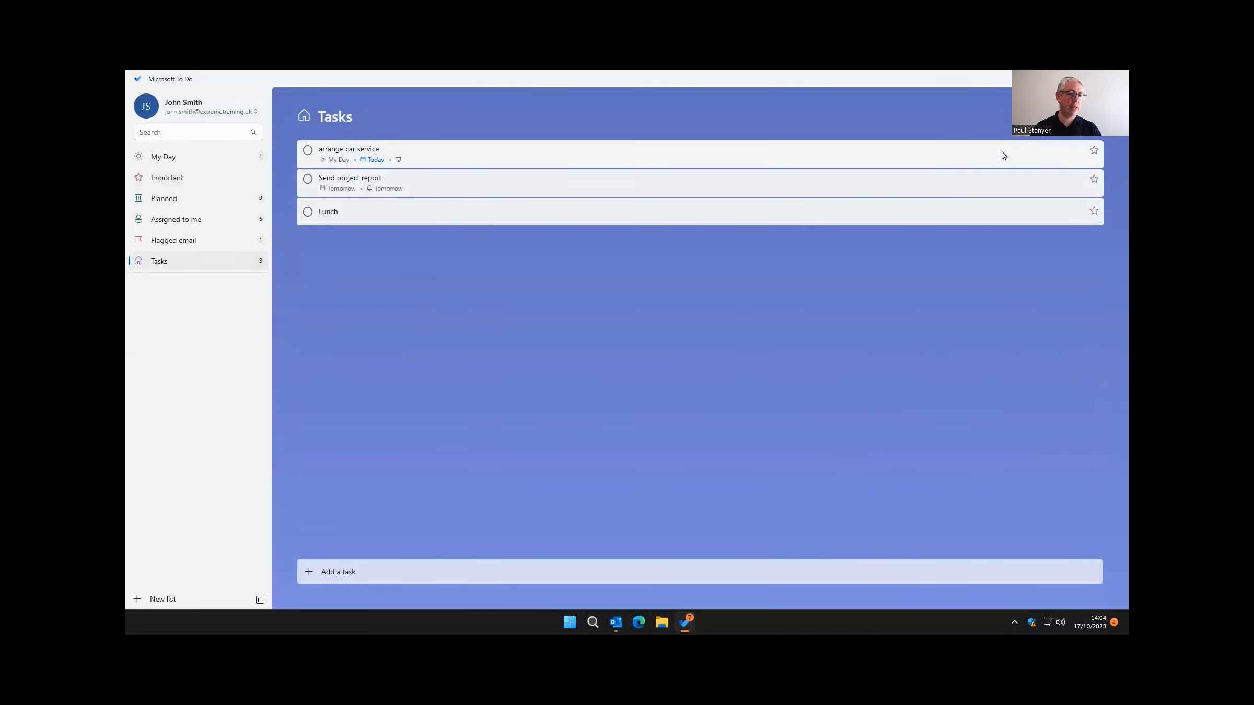
{"action": "left_click", "coordinate": [1095, 152]}
{"action": "left_click", "coordinate": [1094, 180]}
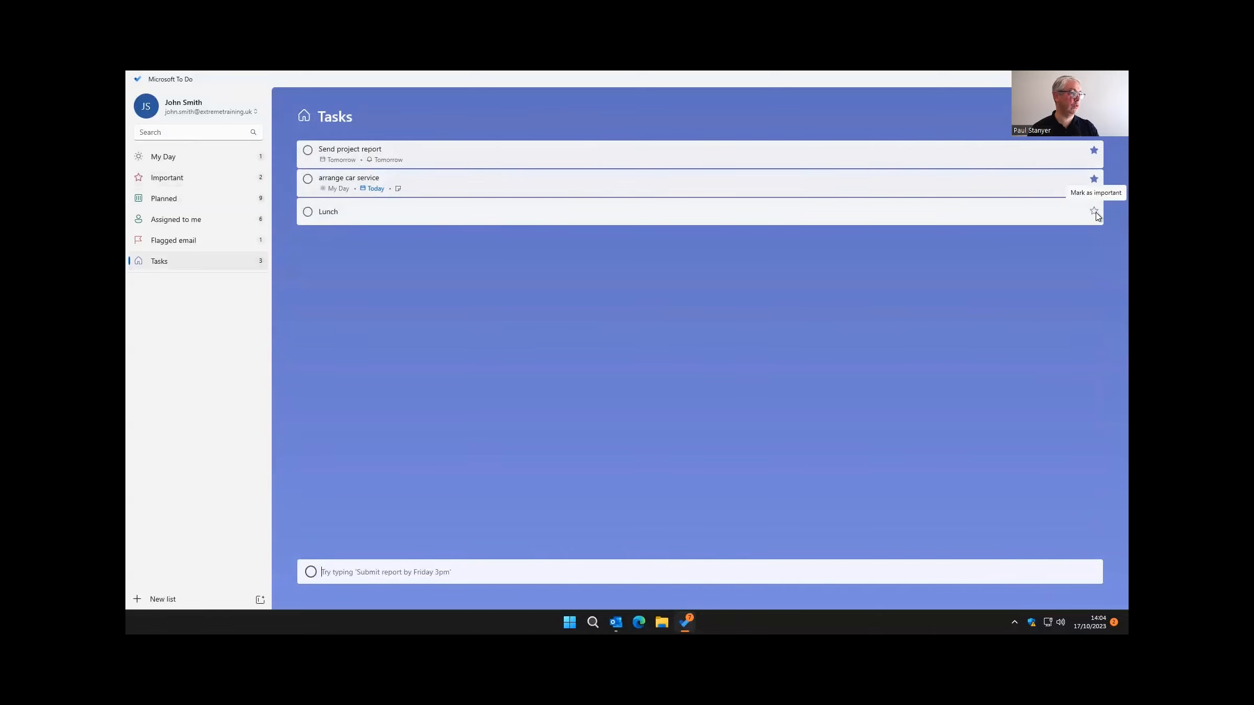
{"action": "left_click", "coordinate": [206, 163]}
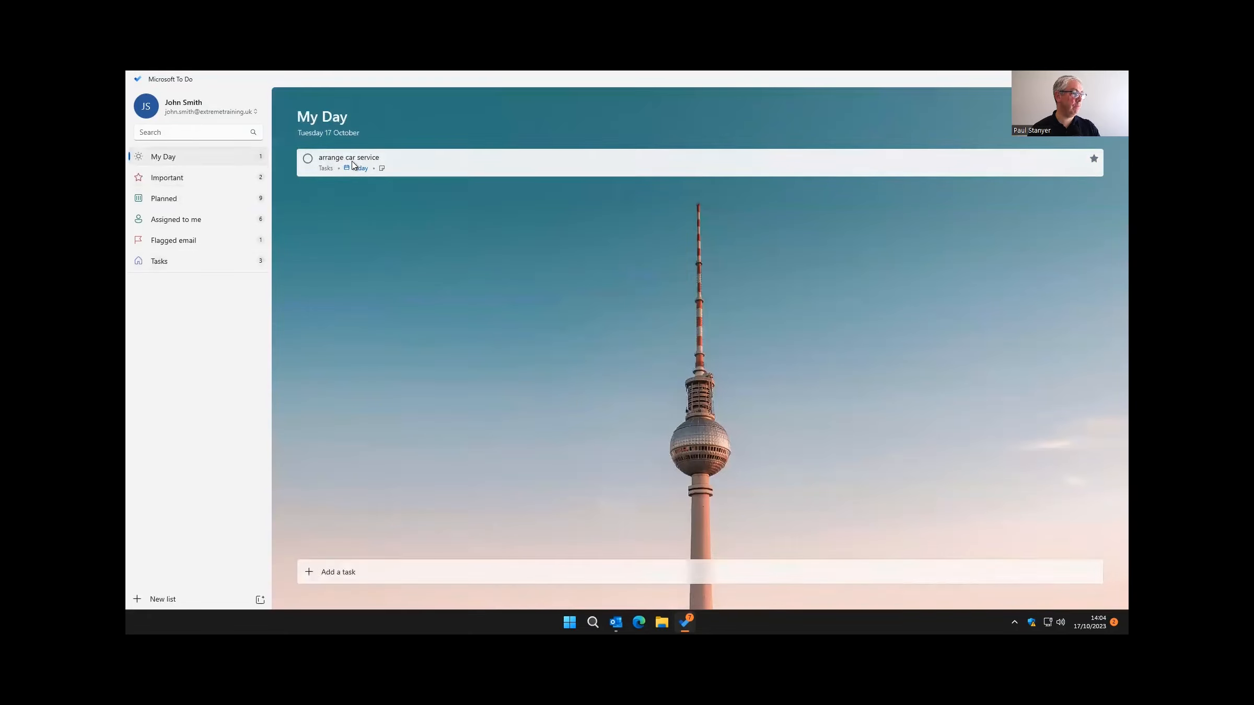
{"action": "left_click", "coordinate": [221, 177]}
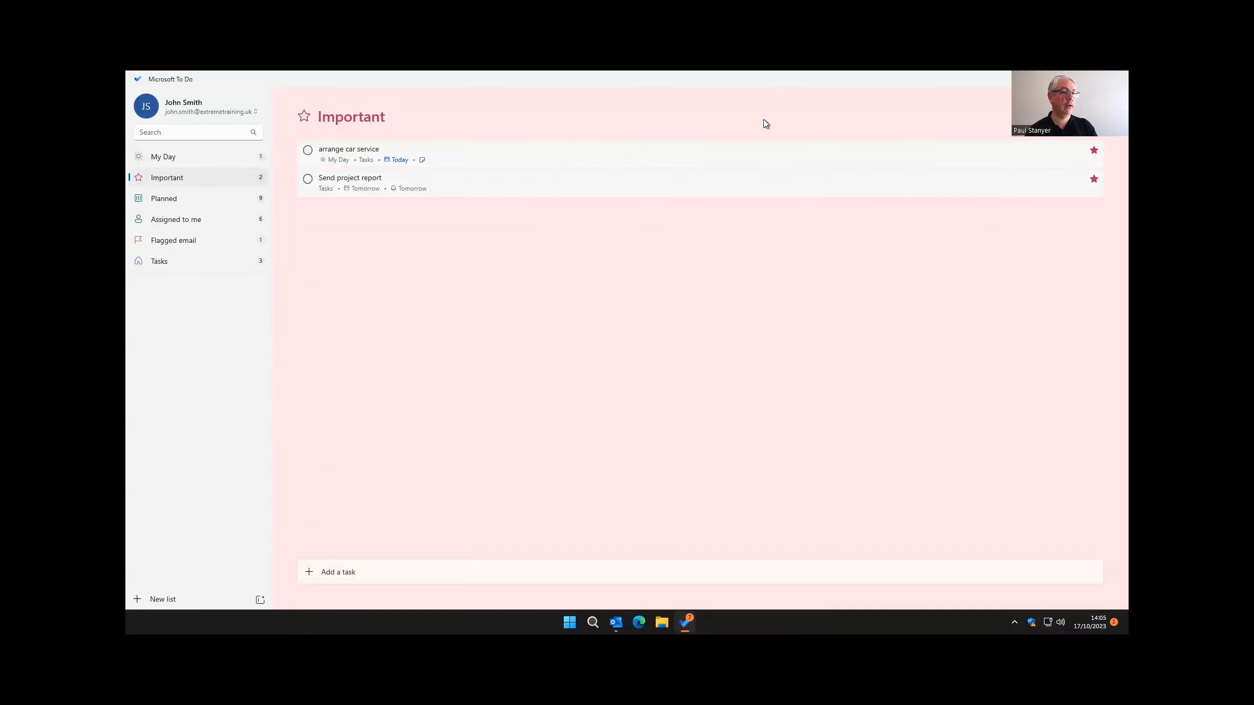
Switch to Outlook and view the Flagged email list in its To Do view.
{"action": "key", "text": "alt+Tab"}
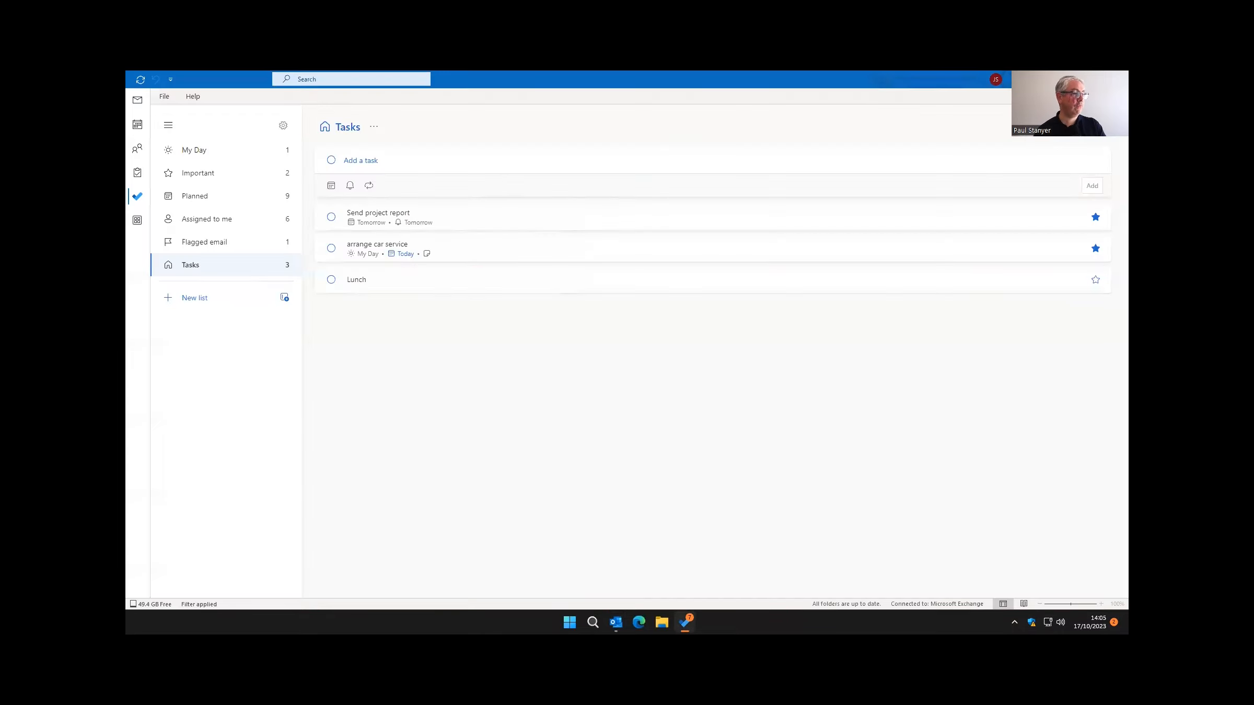
{"action": "left_click", "coordinate": [176, 246]}
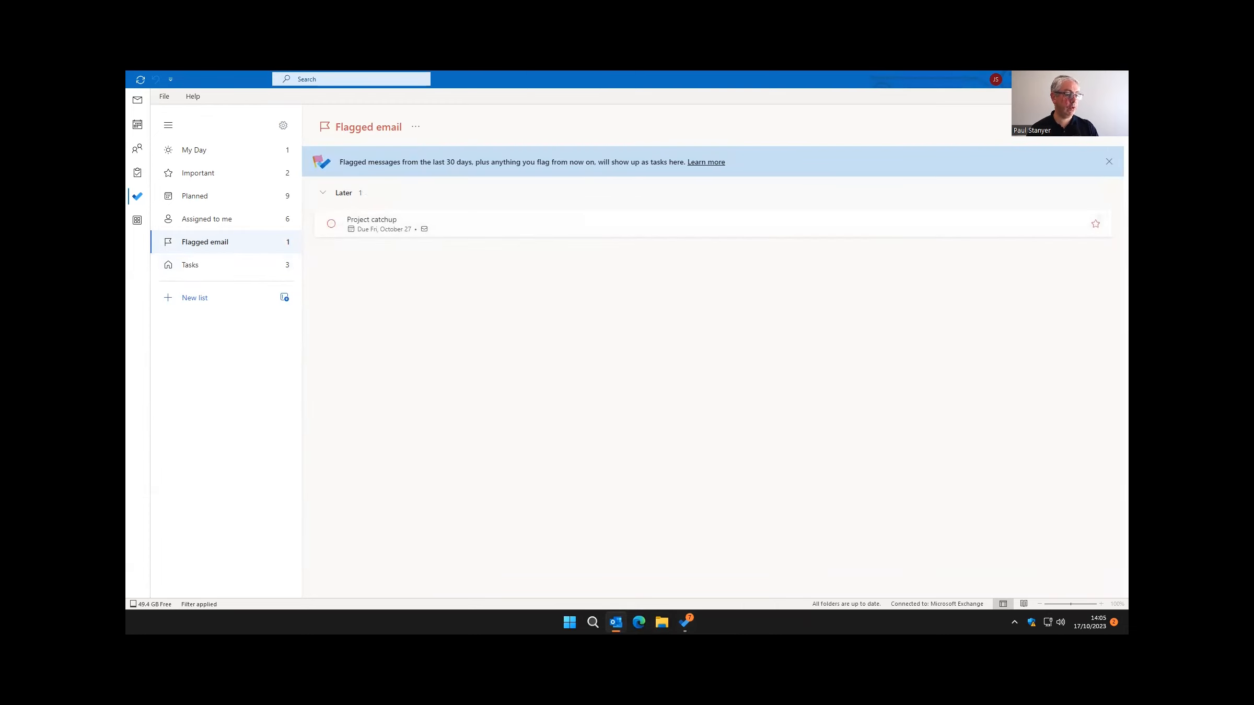
Switch back to Microsoft To Do and delete the completed tasks "Test 1204" and "Test 1322" from the Flagged email list.
{"action": "left_click", "coordinate": [686, 622]}
{"action": "left_click", "coordinate": [226, 241]}
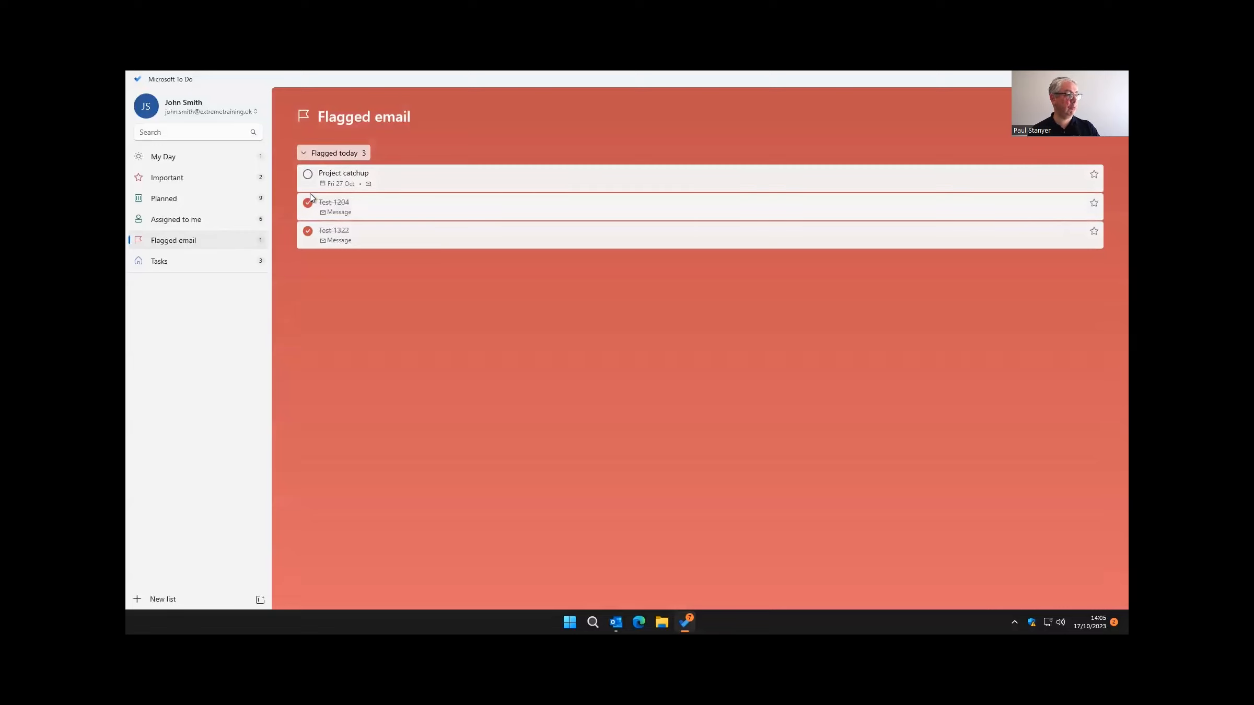
{"action": "right_click", "coordinate": [358, 204]}
{"action": "left_click", "coordinate": [428, 386]}
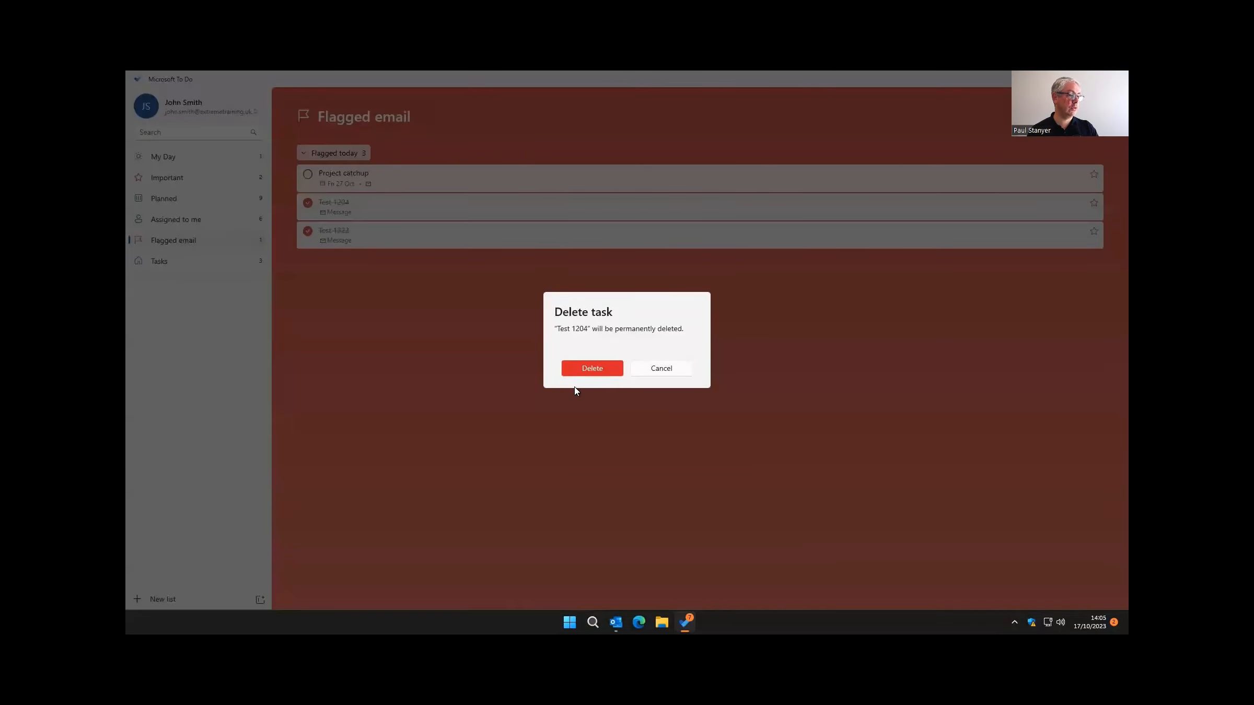
{"action": "left_click", "coordinate": [591, 368]}
{"action": "right_click", "coordinate": [390, 212]}
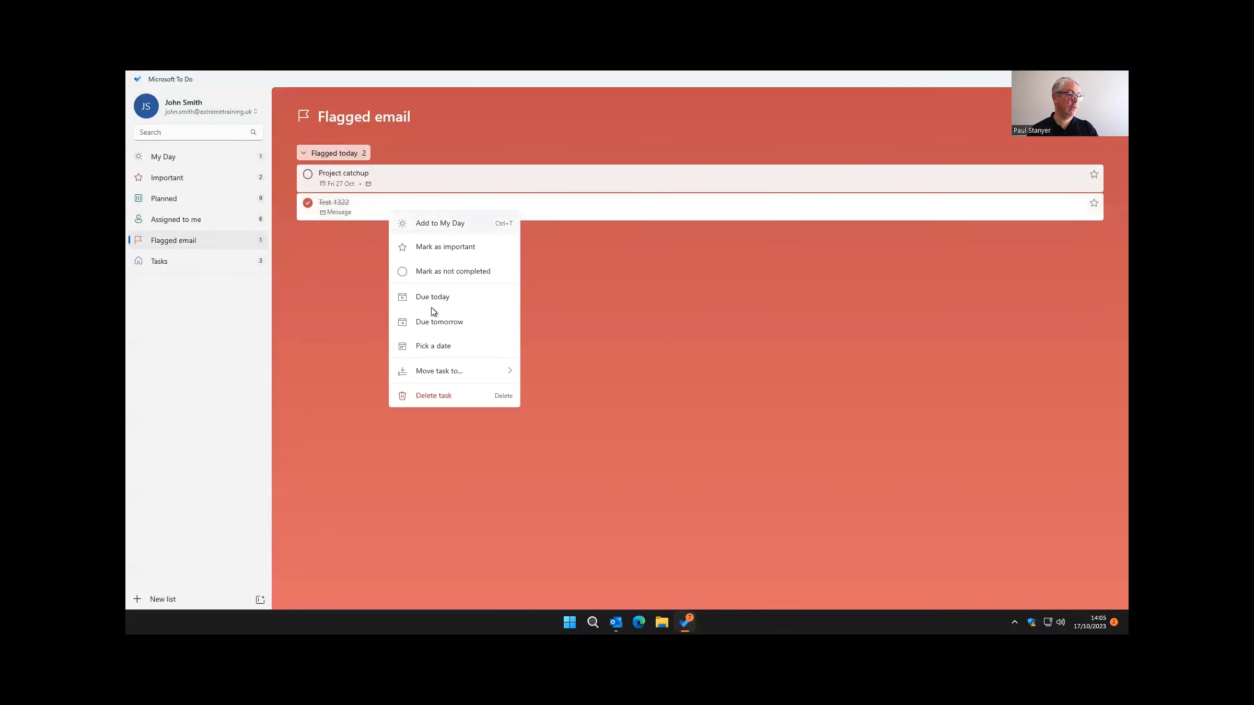